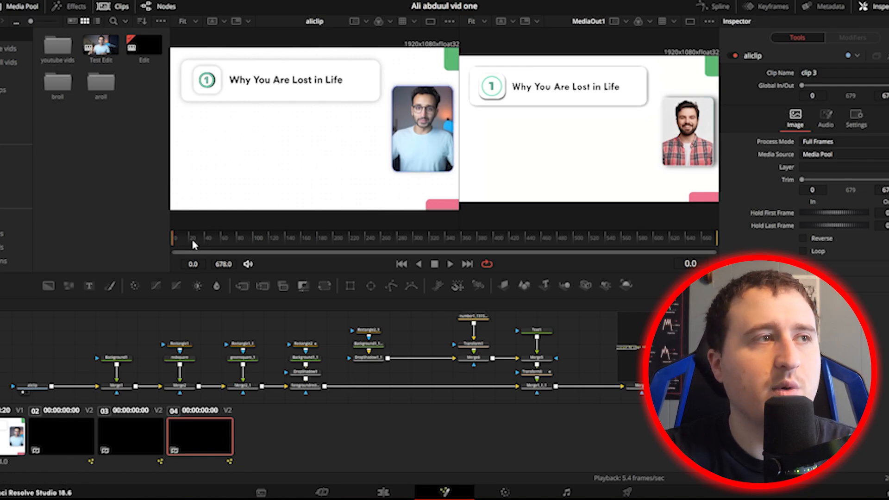
Add keyframes at frame 151 for the Rectangle2 mask's center, width, height and corner radius
left_click_drag(208, 244, 435, 246)
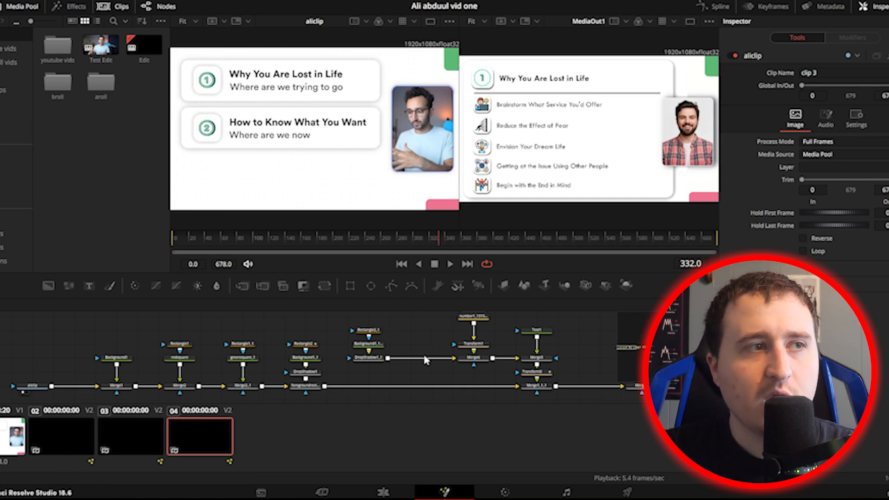
left_click_drag(433, 338, 302, 334)
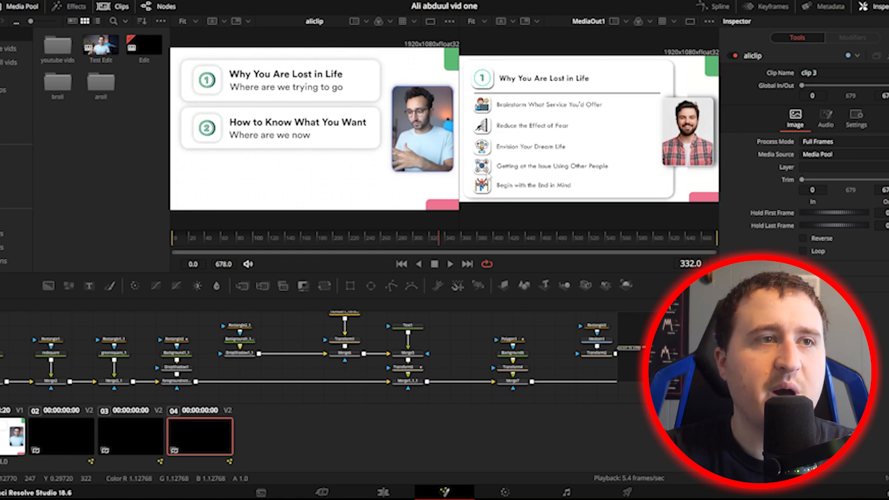
left_click_drag(478, 331, 571, 339)
left_click_drag(284, 338, 327, 333)
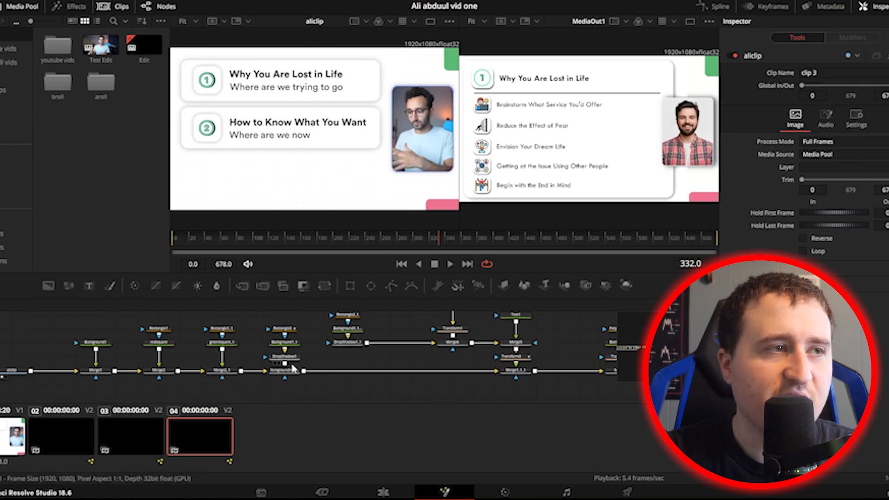
left_click(283, 332)
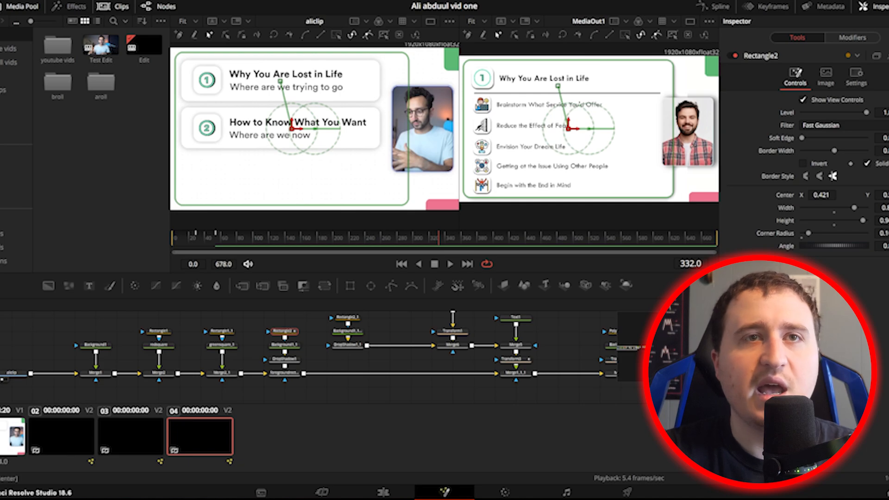
left_click_drag(438, 238, 324, 245)
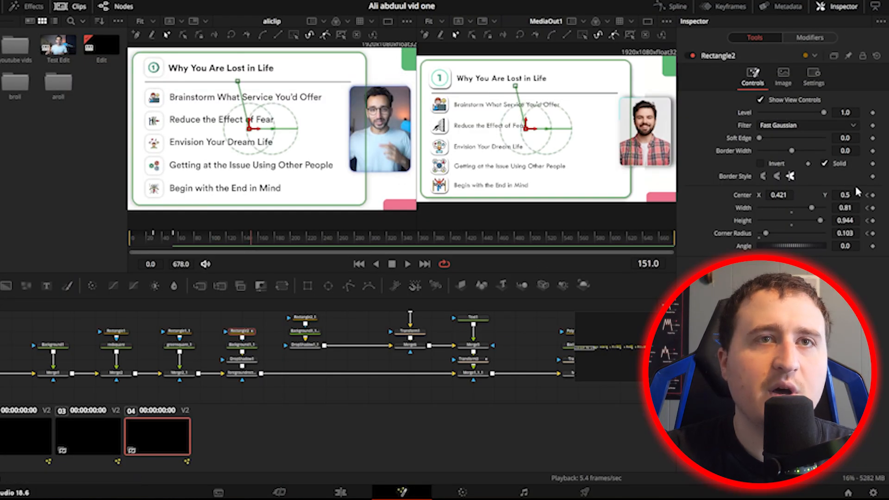
left_click(873, 195)
left_click(873, 233)
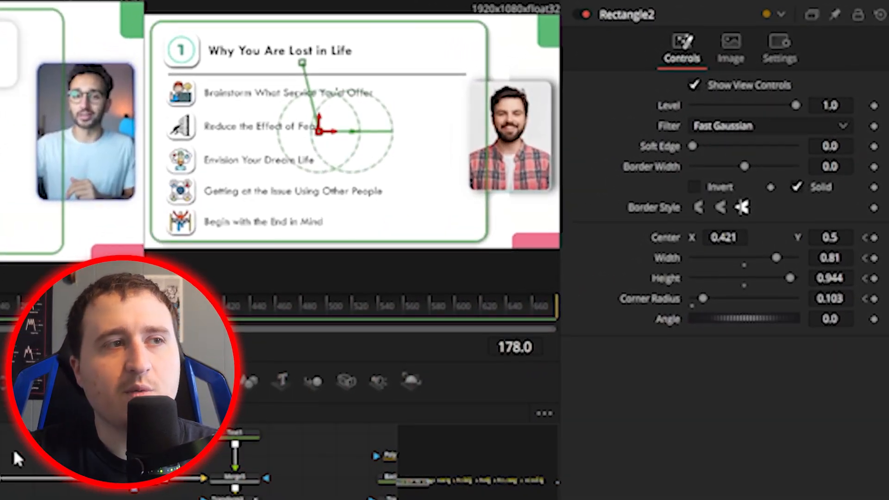
Add keyframes at frame 178 for the same mask's center, width, height and corner radius
left_click(874, 237)
left_click(874, 258)
left_click(874, 278)
left_click(874, 299)
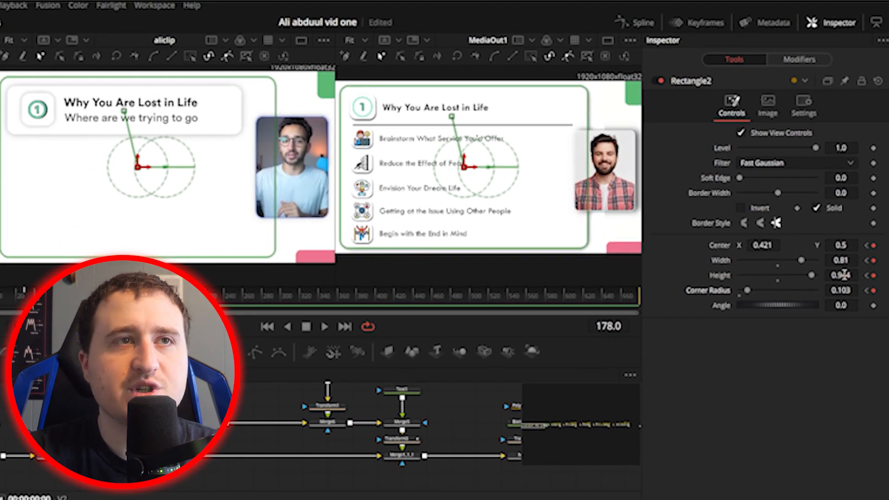
At frame 178, set Rectangle2's height to 0.265, width to 0.694, center to X 0.381, Y 0.799, and corner radius to 0.37
left_click_drag(841, 275, 788, 276)
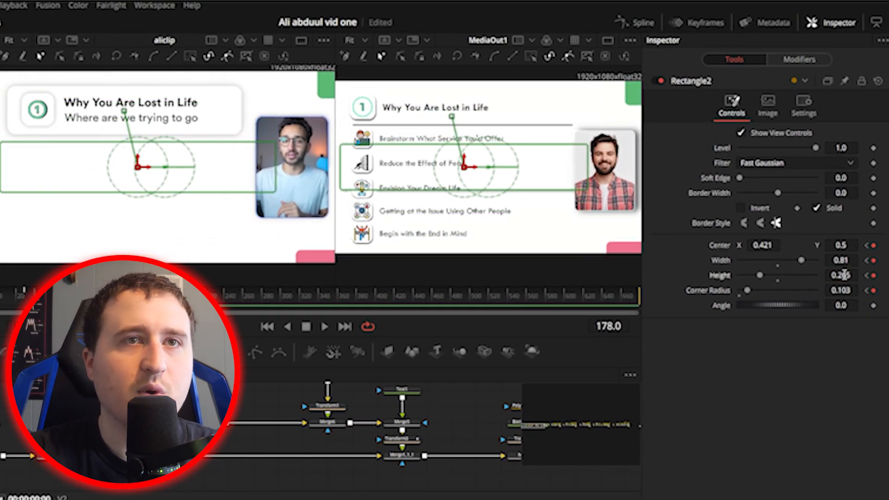
mouse_move(846, 260)
left_mouse_down()
mouse_move(824, 261)
mouse_move(838, 254)
left_mouse_up()
left_click_drag(774, 246, 755, 245)
left_click_drag(842, 246, 887, 246)
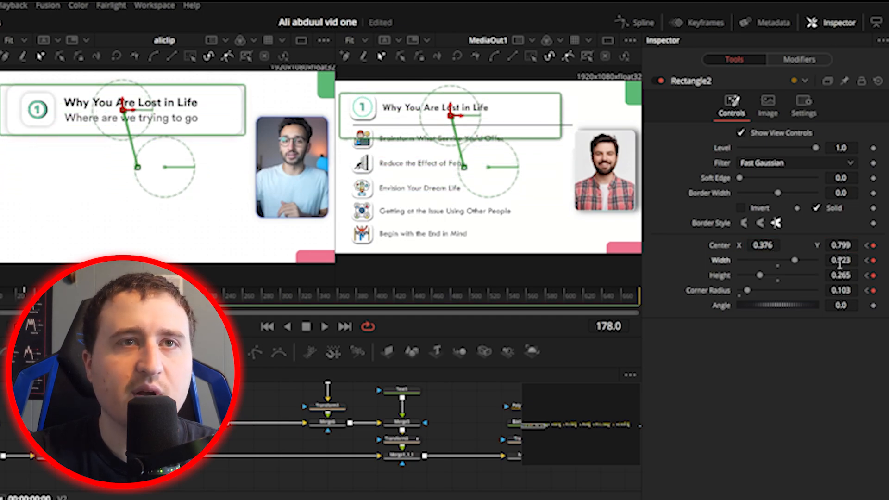
left_click_drag(849, 260, 841, 260)
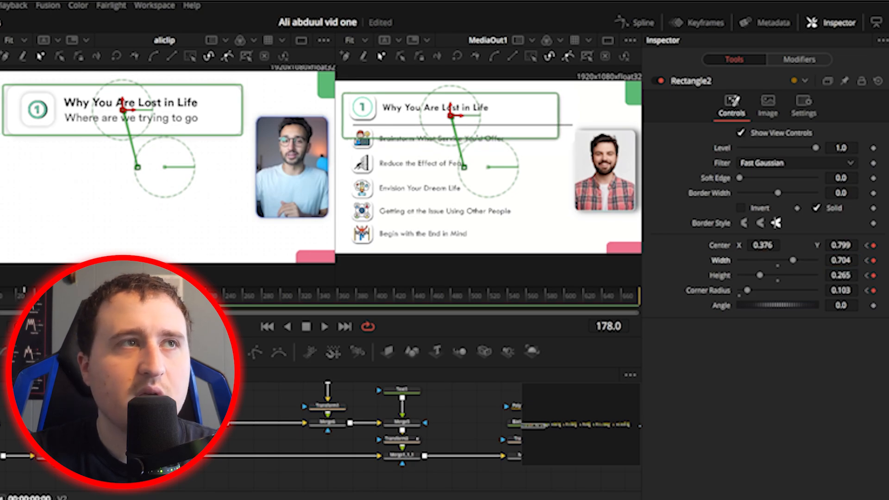
left_click_drag(763, 245, 765, 246)
left_click_drag(848, 261, 835, 258)
left_click_drag(763, 245, 765, 245)
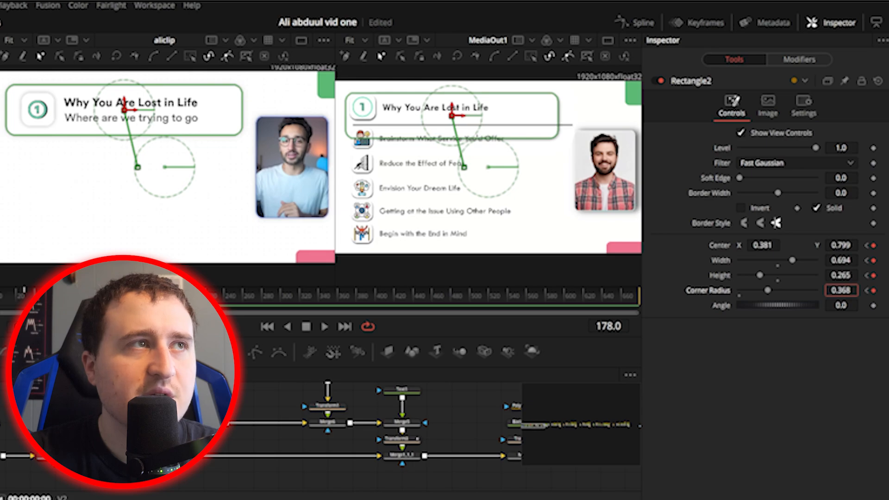
left_click(282, 401)
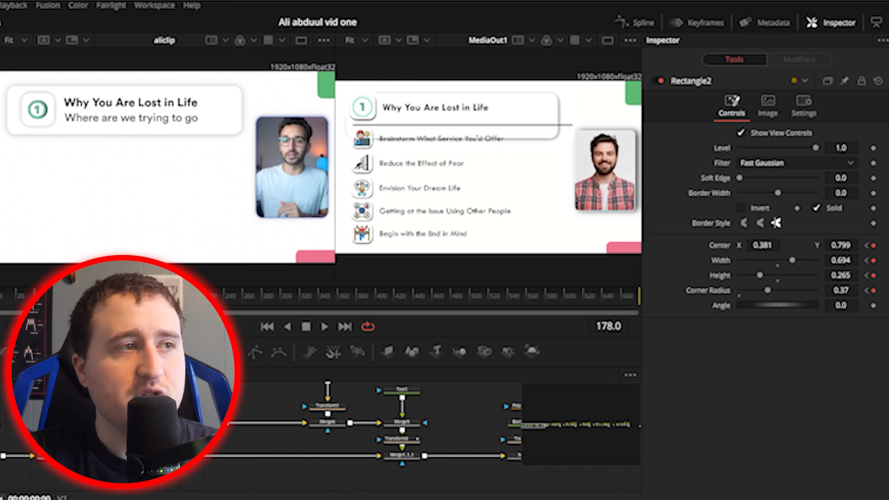
Copy Rectangle2 and paste it below the first list item's merge node, connecting the copy as that merge's mask
left_click(122, 407)
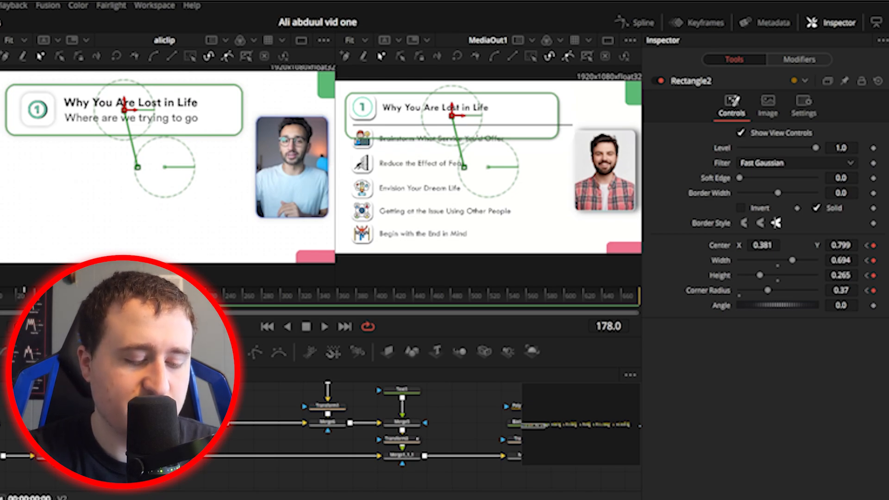
left_click_drag(432, 432, 31, 422)
left_click_drag(399, 435, 132, 437)
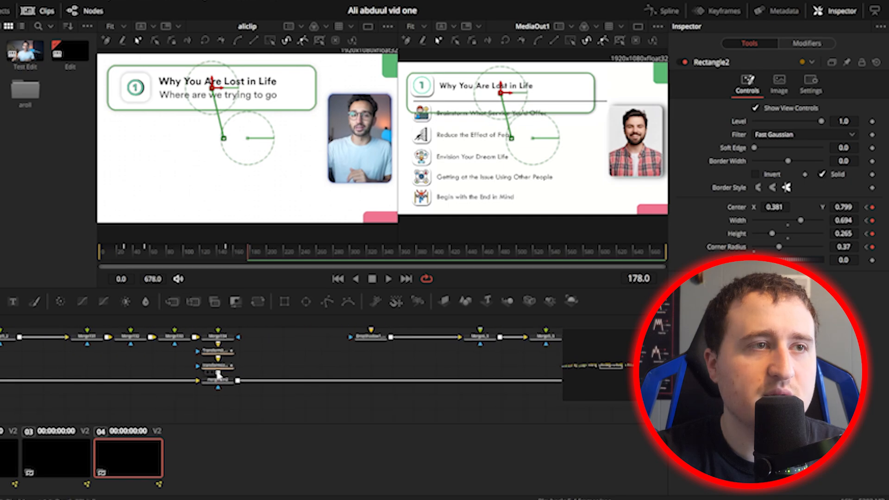
left_click_drag(479, 359, 93, 367)
left_click_drag(550, 370, 452, 378)
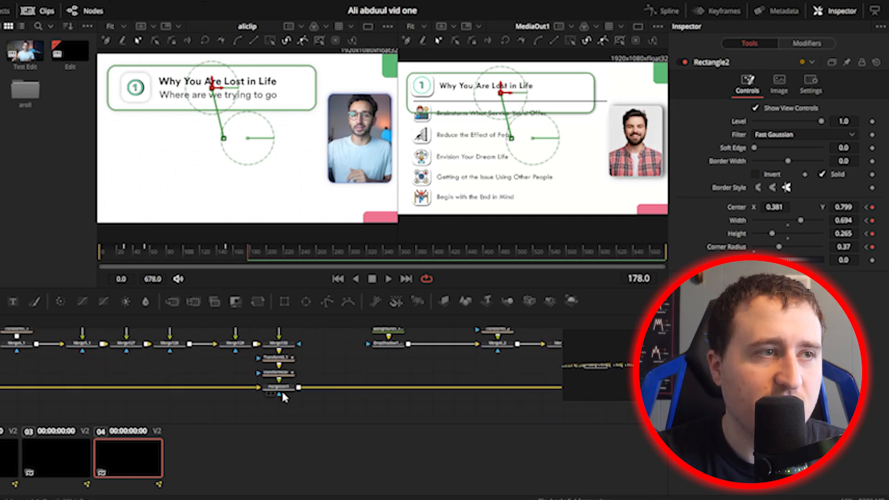
left_click(280, 408)
key("ctrl+v")
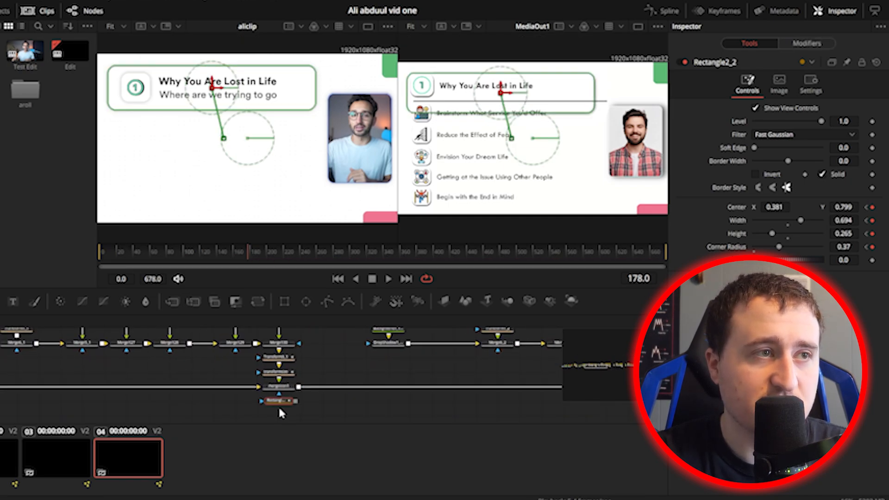
left_click_drag(297, 406, 279, 395)
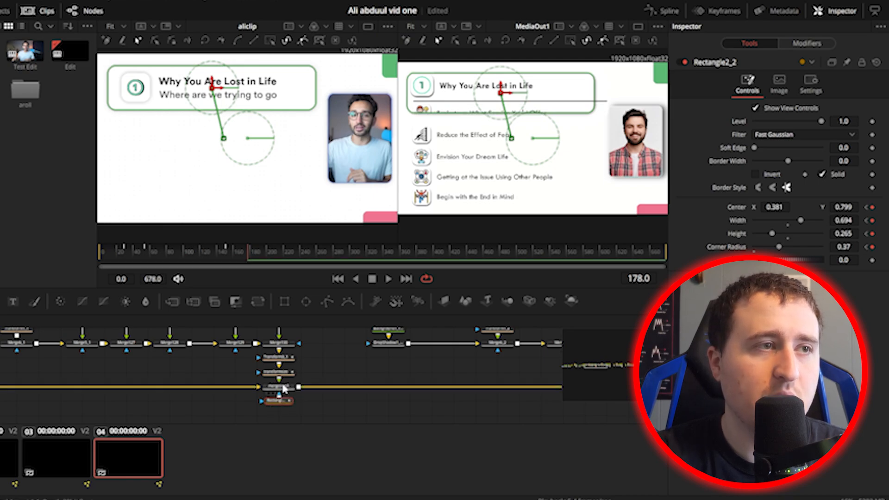
Paste further copies of the rectangle as masks onto the remaining list items' merge nodes
left_click_drag(497, 398, 229, 381)
left_click_drag(385, 389, 258, 391)
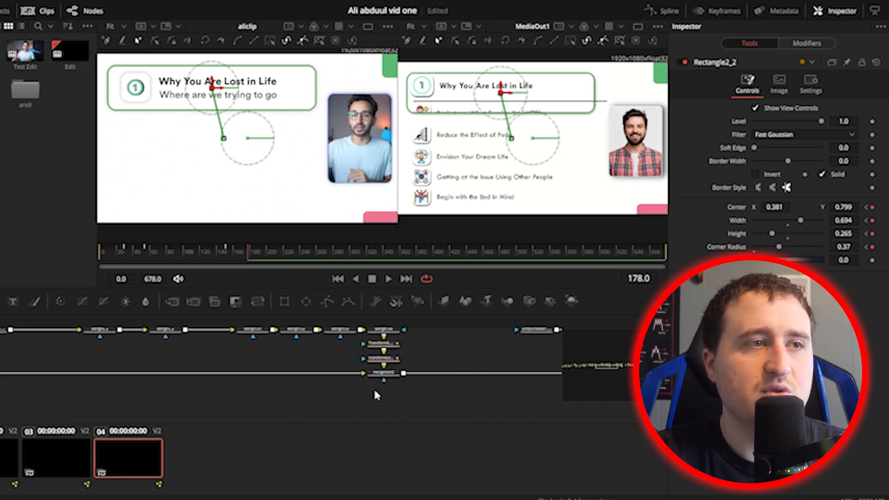
left_click(379, 391)
key("ctrl+v")
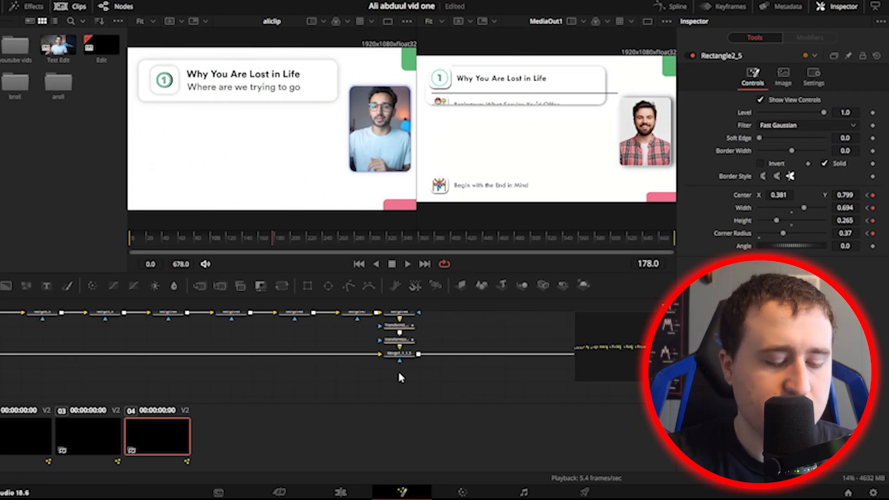
key("ctrl+v")
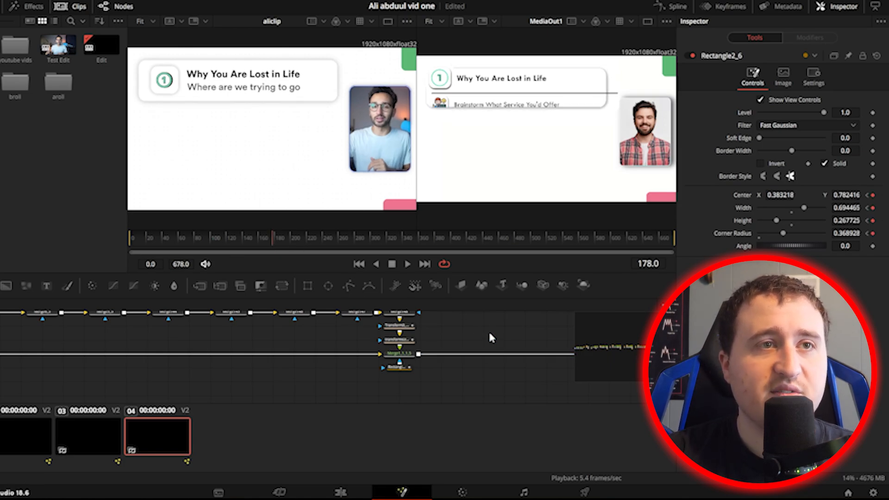
Set the height of the first list item's mask, Rectangle2_2, to 0.105 at frame 178 and save the project
left_click_drag(317, 337, 543, 350)
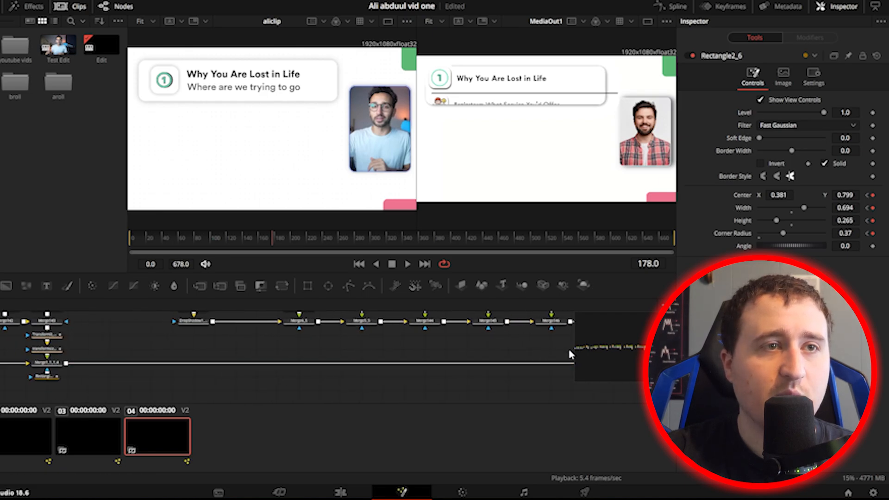
left_click_drag(259, 324, 773, 360)
left_click_drag(332, 383, 512, 361)
left_click_drag(183, 380, 397, 361)
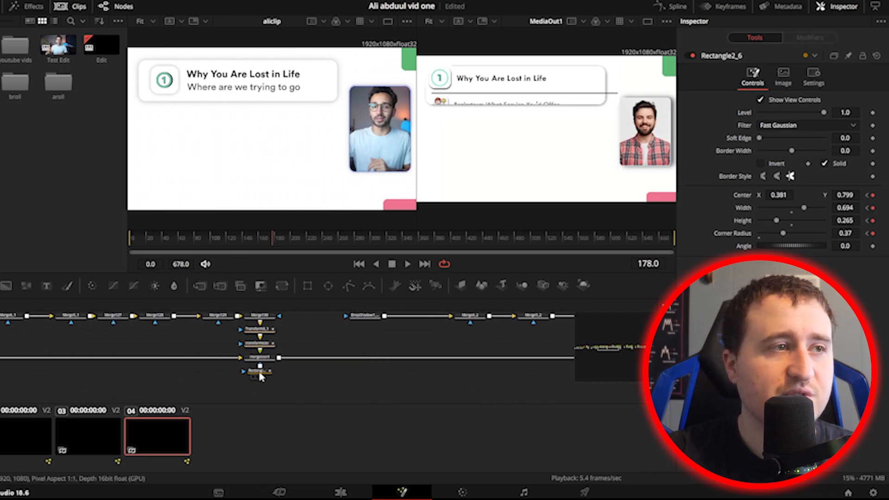
left_click(265, 373)
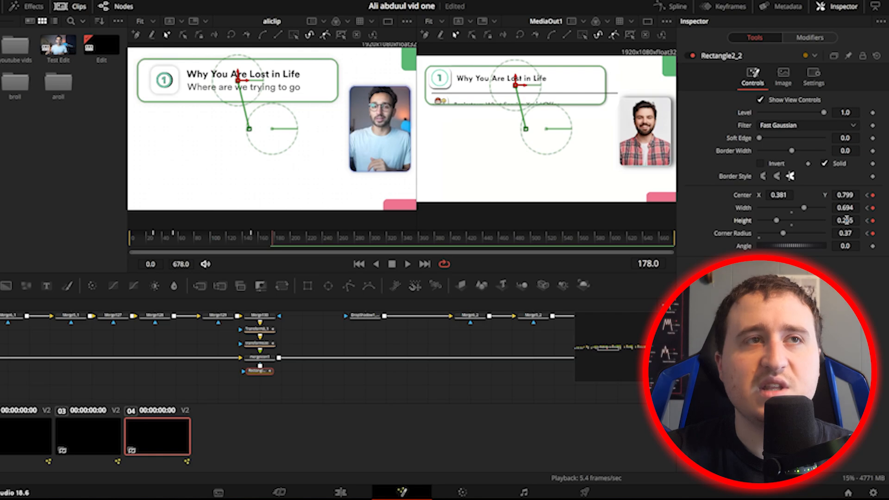
left_click_drag(845, 221, 830, 221)
left_click_drag(846, 220, 810, 220)
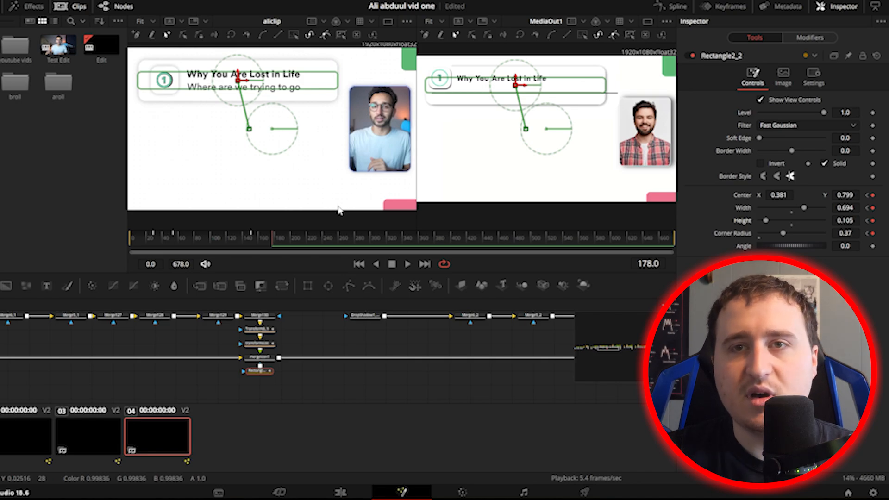
left_click(325, 336)
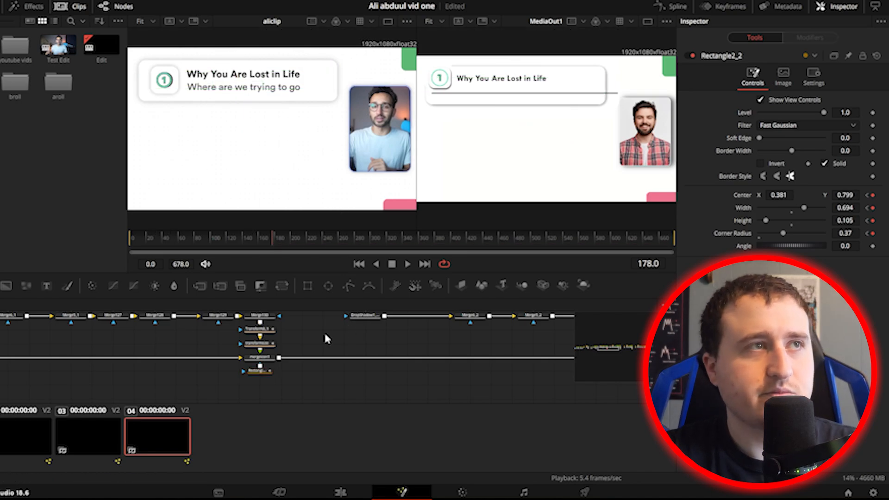
key("ctrl+s")
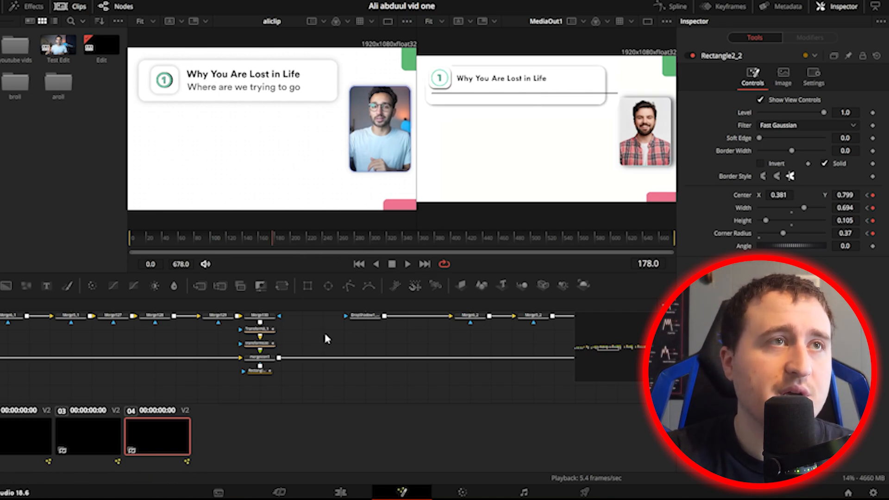
Step back frame by frame from 178 to 168 and forward again to examine how the list items disappear as the box shrinks
key("Left")
key("Left")
key("Left")
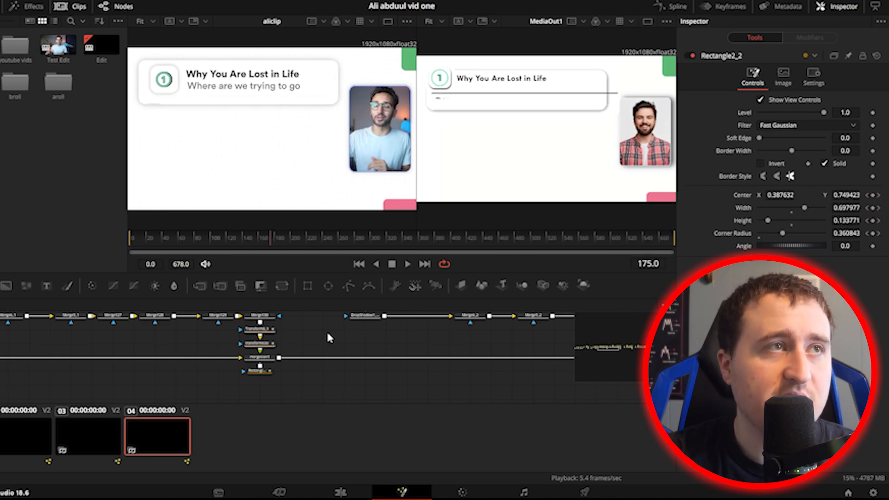
key("Left")
key("Left")
key("Left")
key("Left")
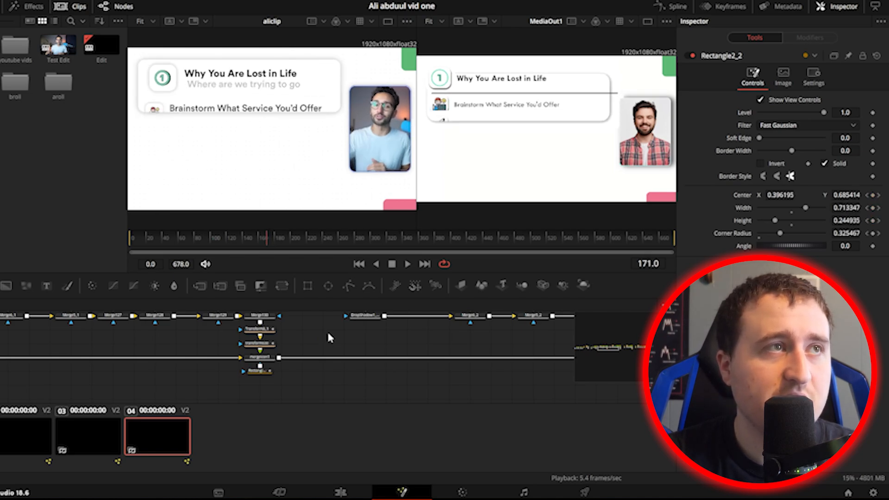
key("Left")
key("Left")
key("Left")
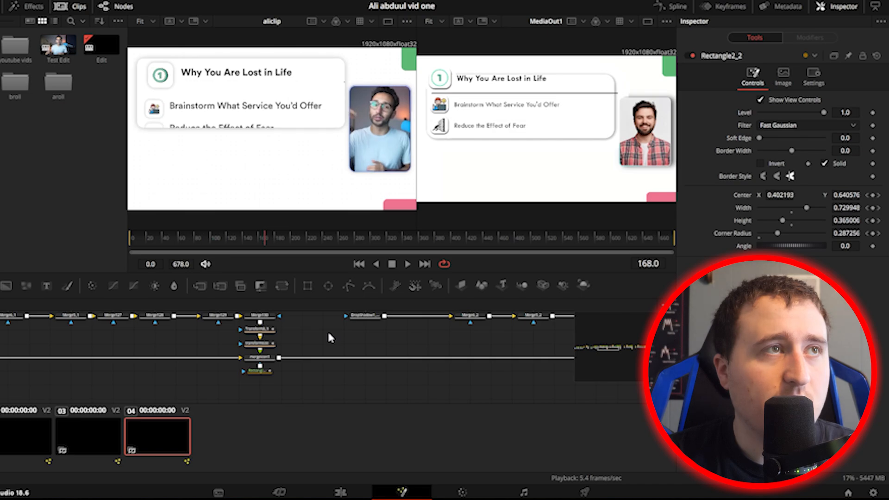
key("Right")
key("Right")
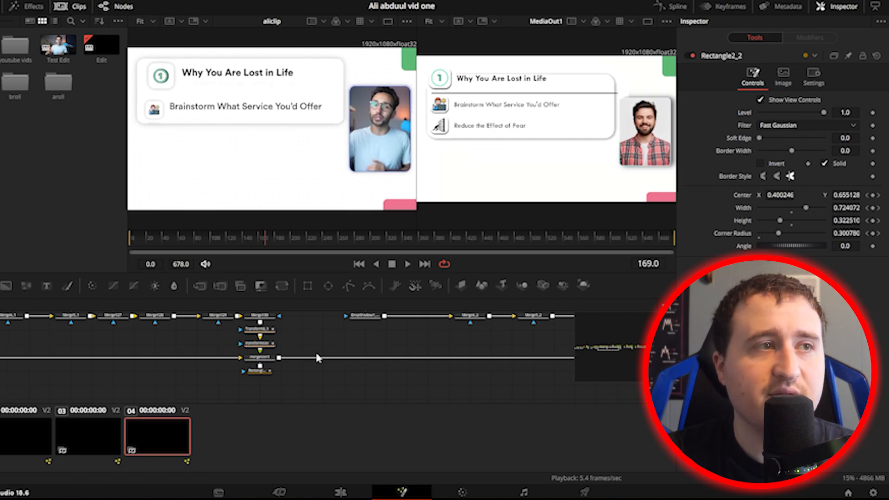
Rename the Merge7 node that overlays the divider line to "linemerge"
left_click_drag(286, 335, 593, 329)
left_click_drag(225, 344, 489, 319)
left_click_drag(300, 354, 392, 429)
left_click_drag(312, 355, 374, 337)
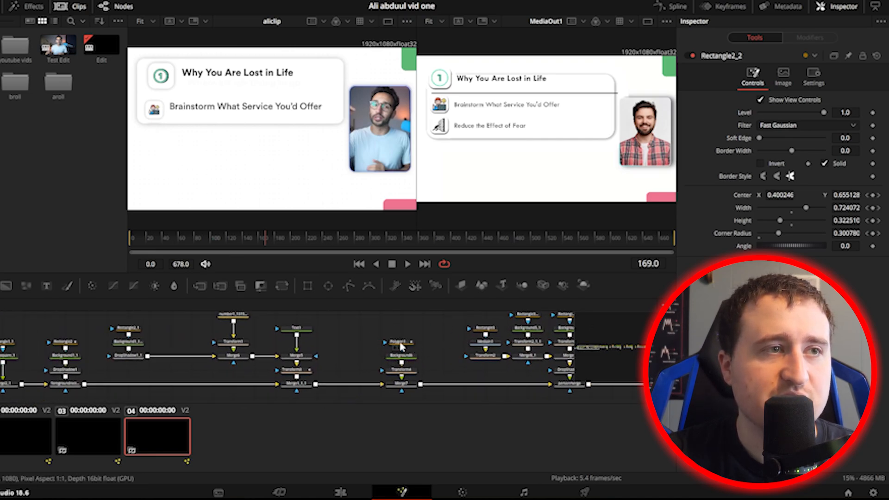
left_click(399, 383)
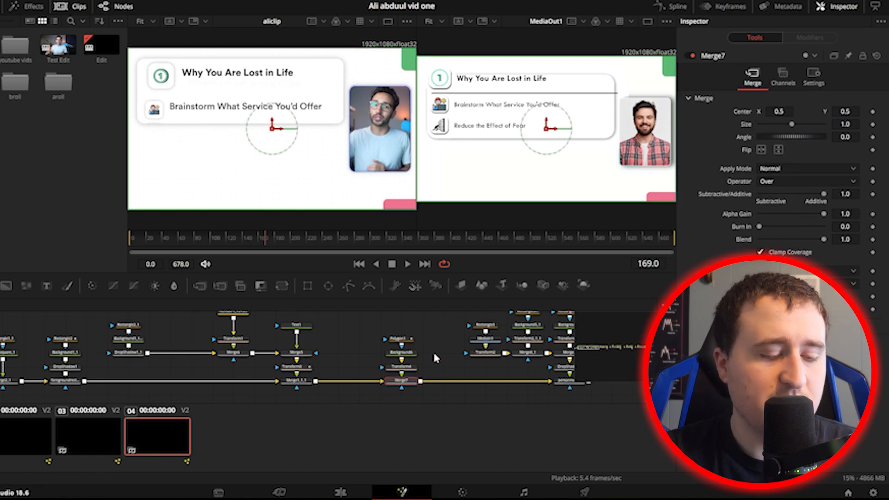
key("F2")
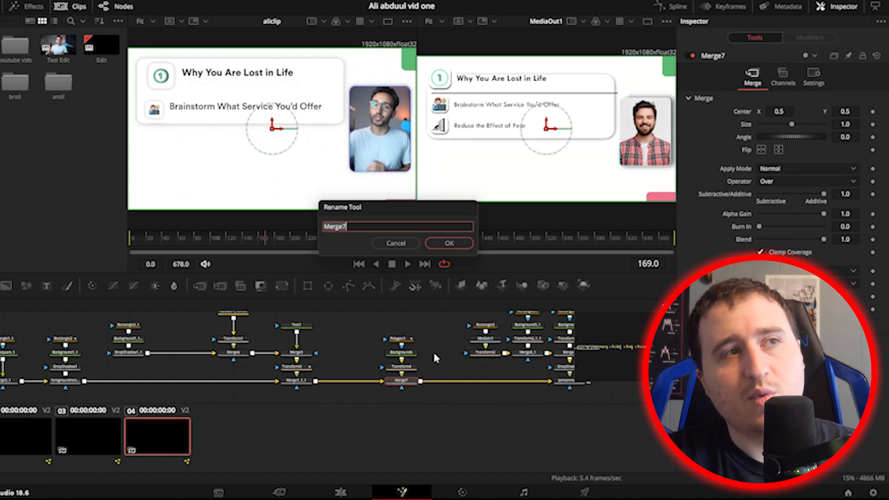
key("BackSpace")
type("line merge")
key("Return")
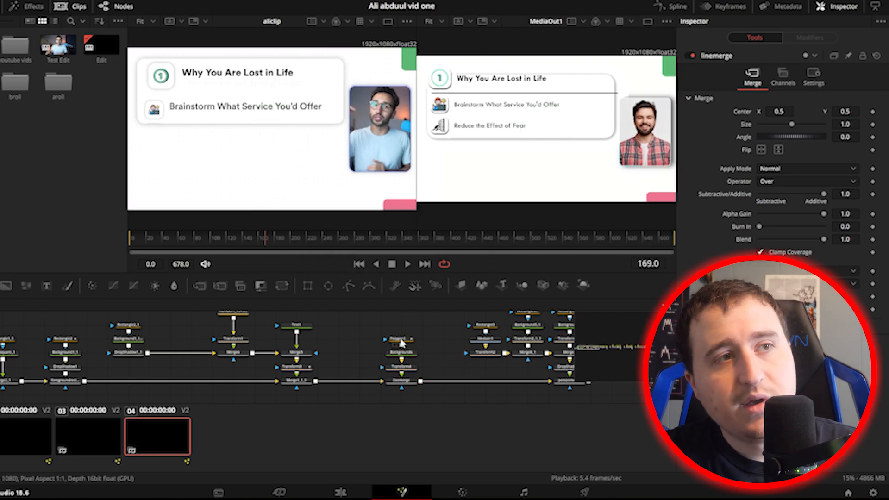
Keyframe the Border Width, Position and Length of the divider line's Polygon1 at frame 169
left_click(401, 340)
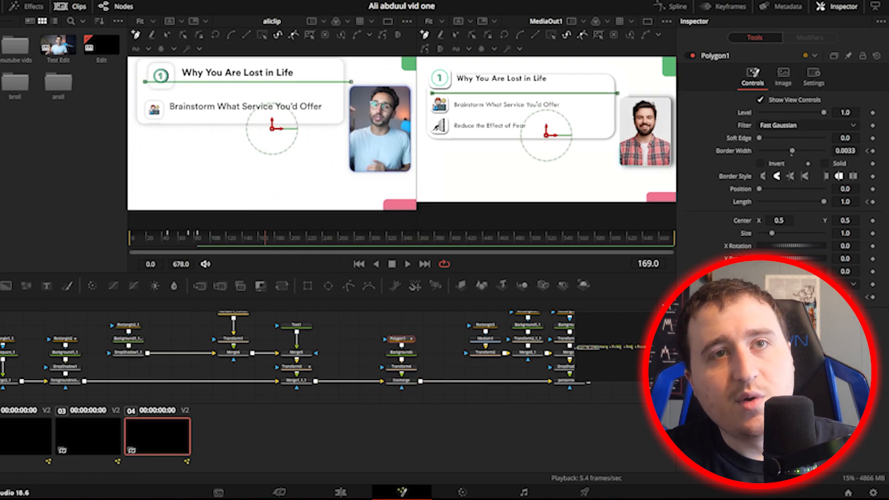
left_click(873, 151)
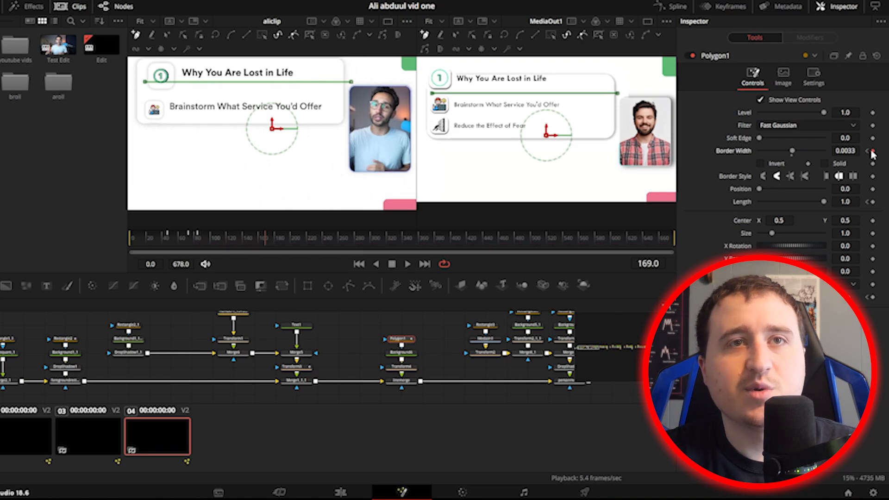
left_click(874, 190)
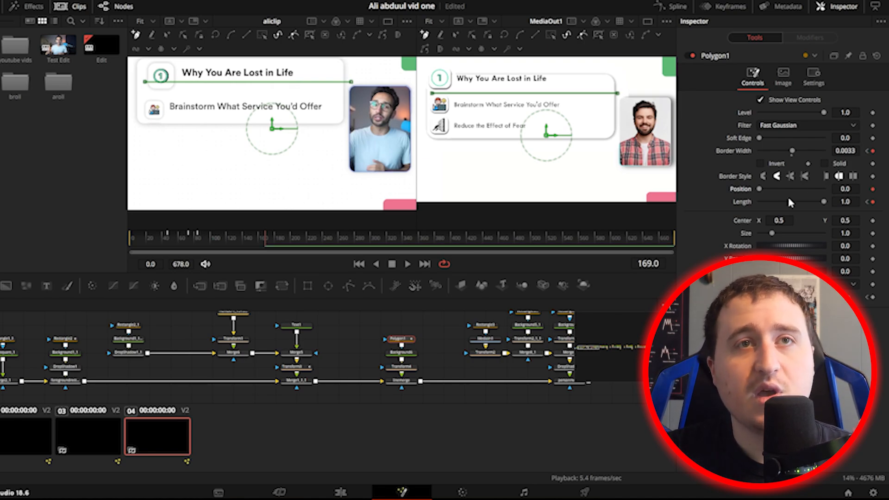
left_click(431, 322)
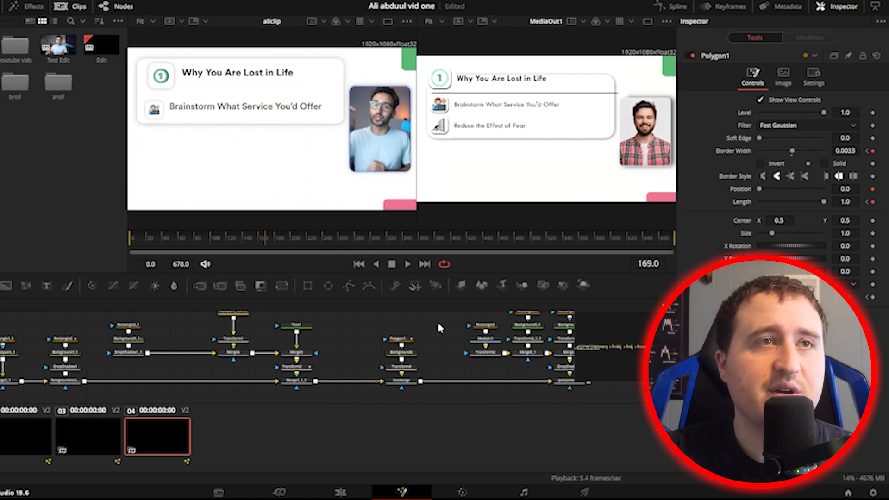
Add a Border Width keyframe to Polygon1 at frame 168
left_click(407, 337)
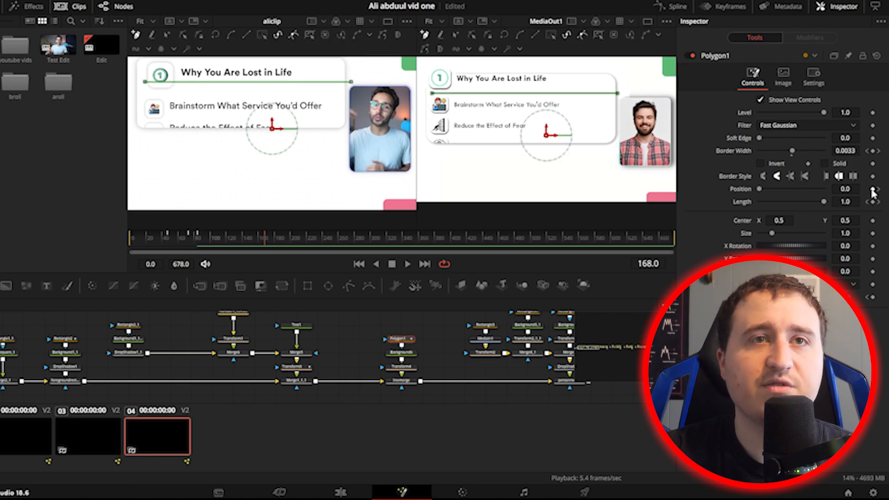
left_click(874, 151)
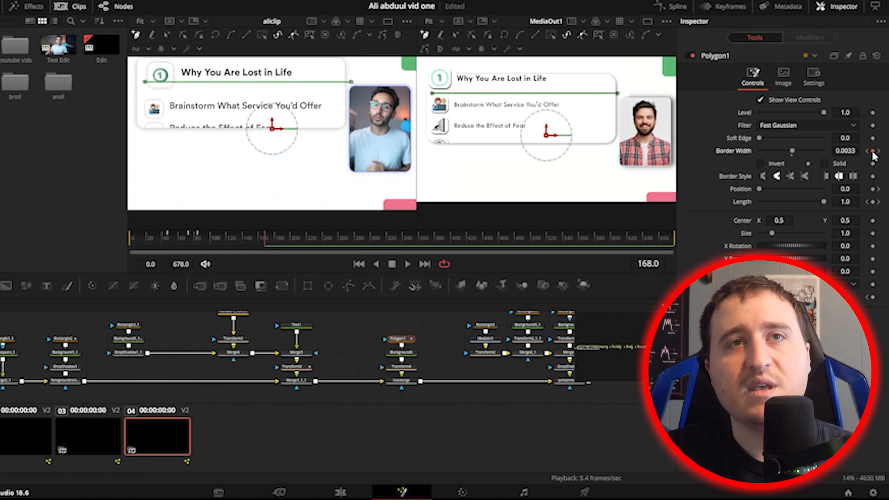
left_click(430, 320)
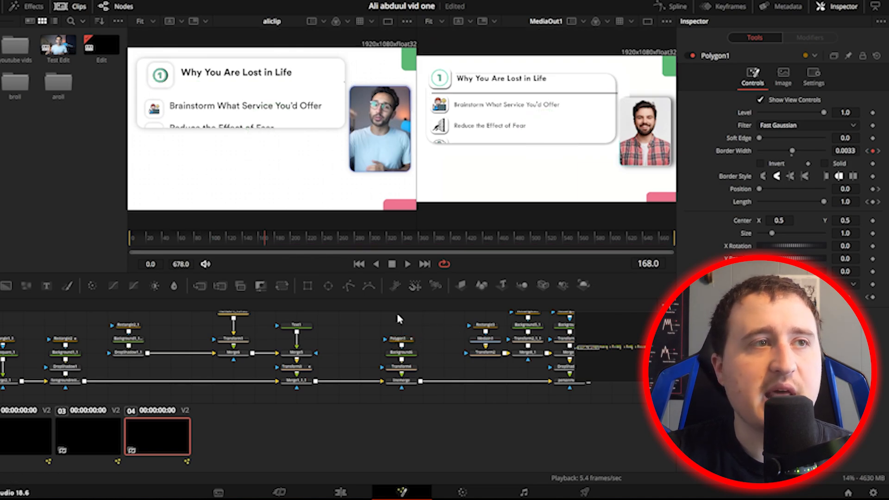
Keyframe Polygon1's Border Width, Position and Length at frame 154, where the box starts to shrink
left_click_drag(263, 239, 251, 239)
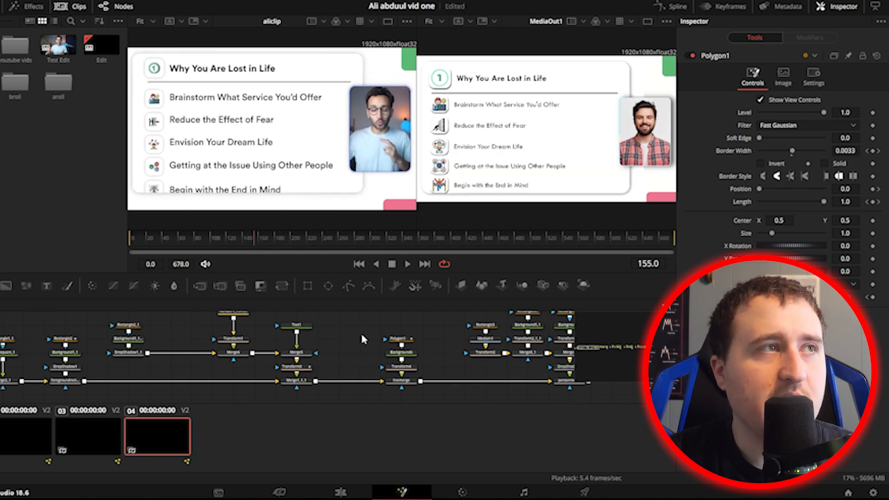
left_click(400, 341)
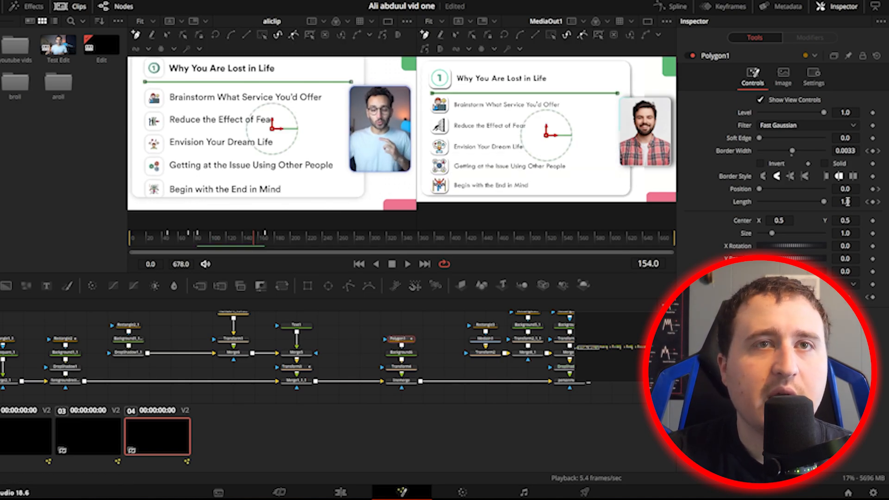
left_click(873, 151)
left_click(872, 189)
left_click(873, 202)
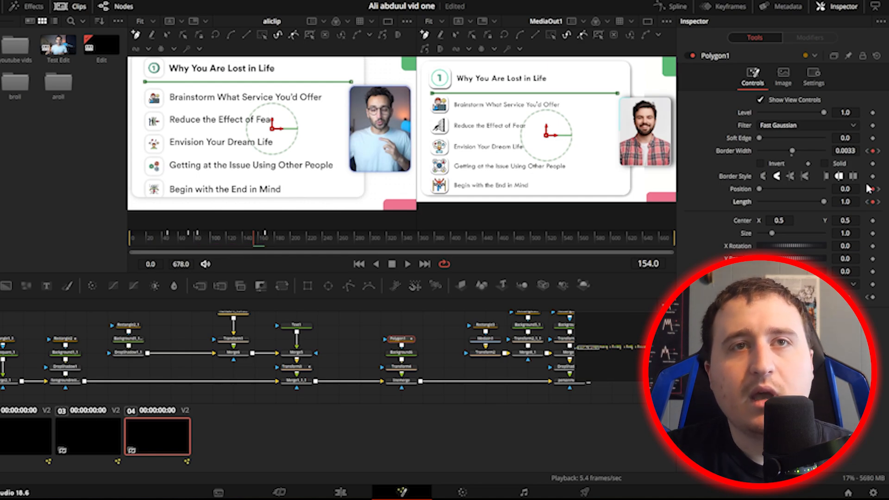
Set Polygon1's Border Width to 0.0 and Position to 1.0 at frame 169
left_click(879, 152)
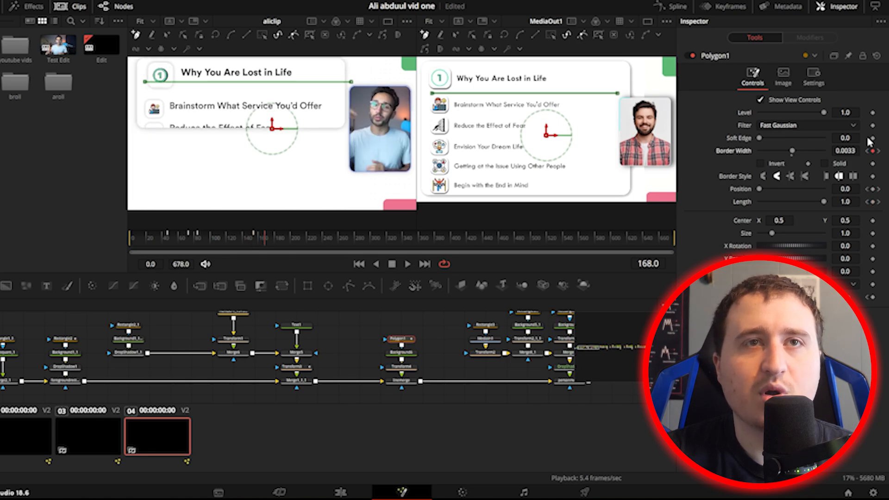
left_click(873, 151)
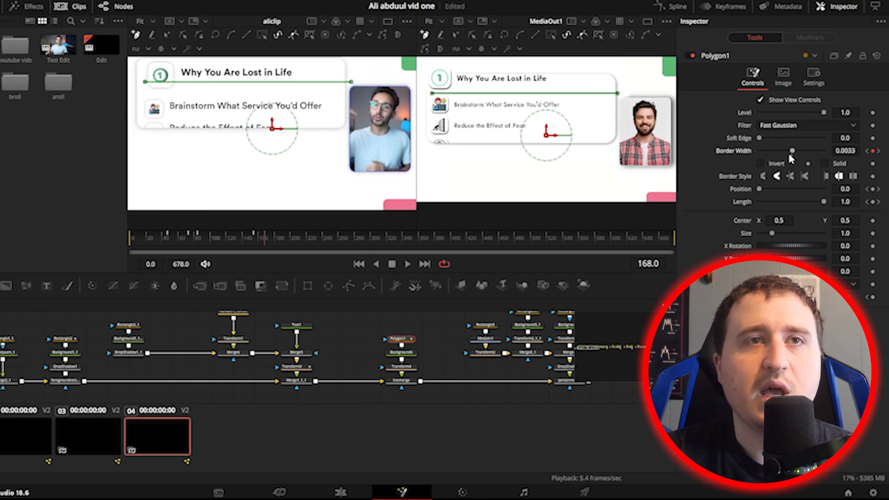
left_click(880, 152)
left_click(846, 152)
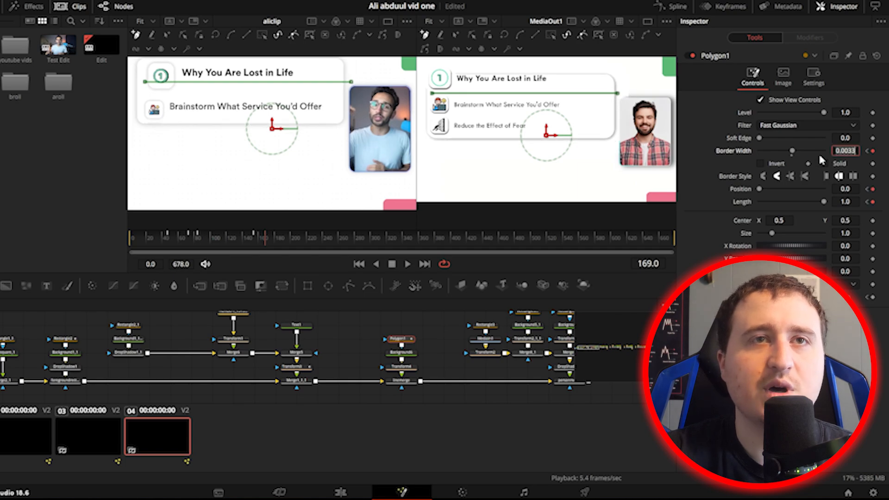
left_click(792, 155)
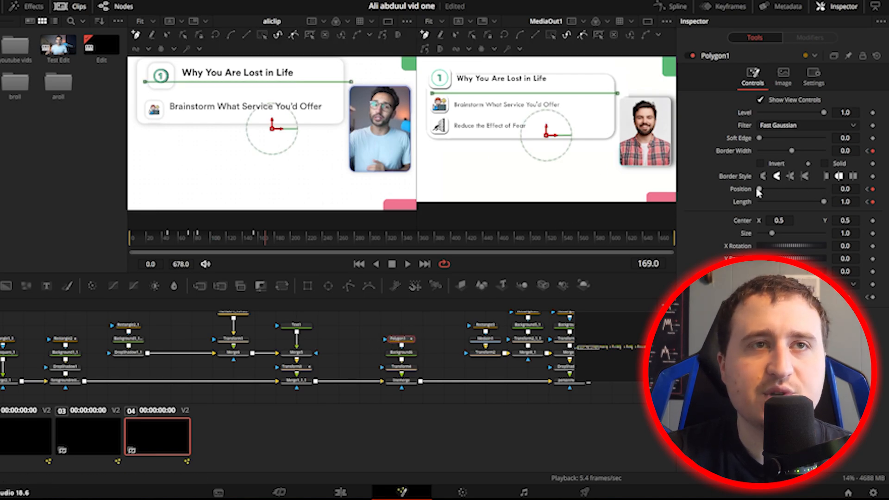
left_click_drag(759, 190, 888, 199)
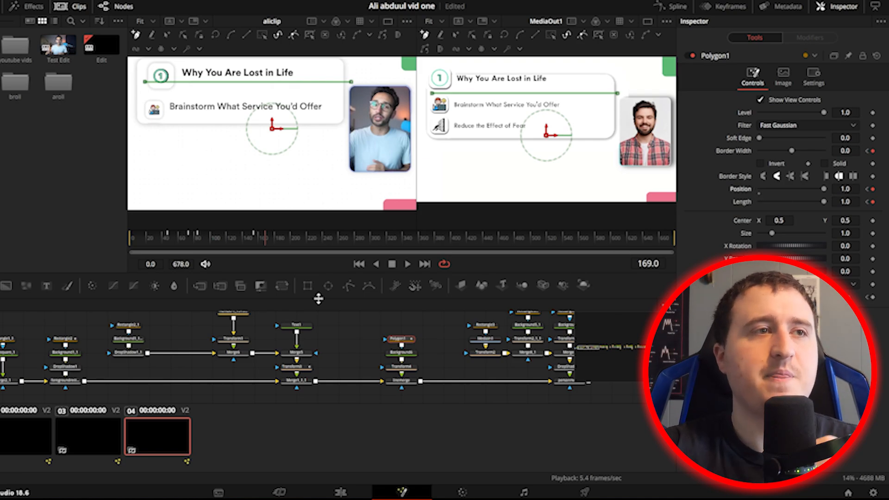
Play the animation from frame 112 to review how the divider line disappears as the box shrinks
left_click(338, 319)
left_click_drag(267, 241, 219, 241)
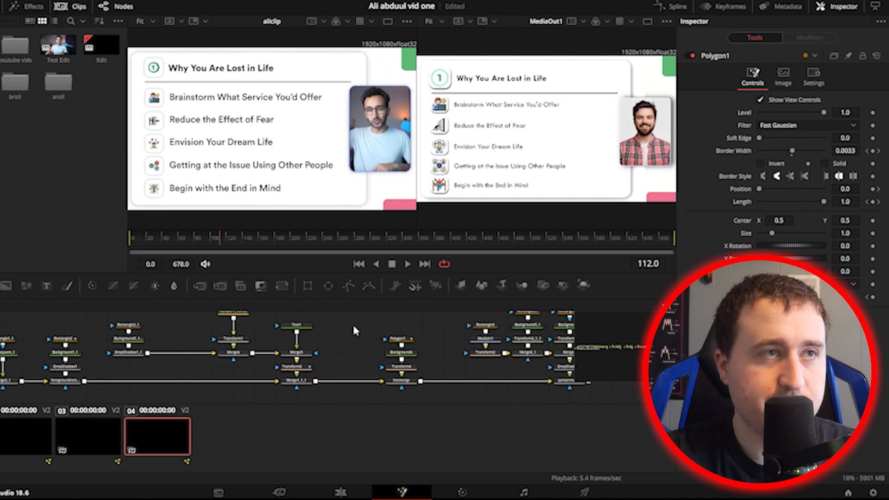
key("space")
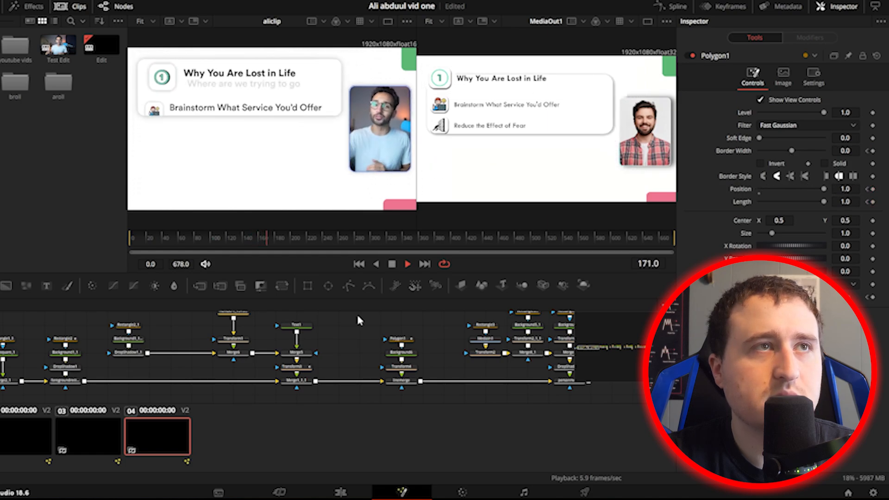
key("space")
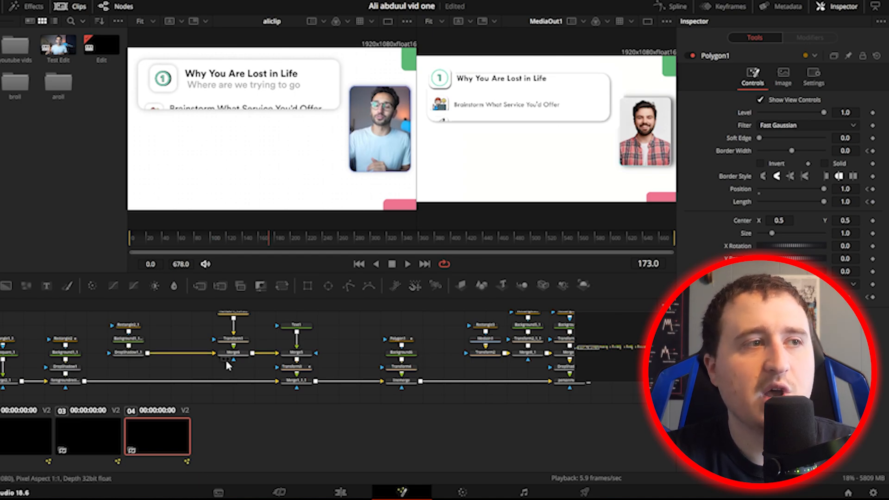
Paste a copy of Rectangle2 as a mask onto the linemerge node, check frame 183 and save the project
left_click_drag(266, 360, 286, 365)
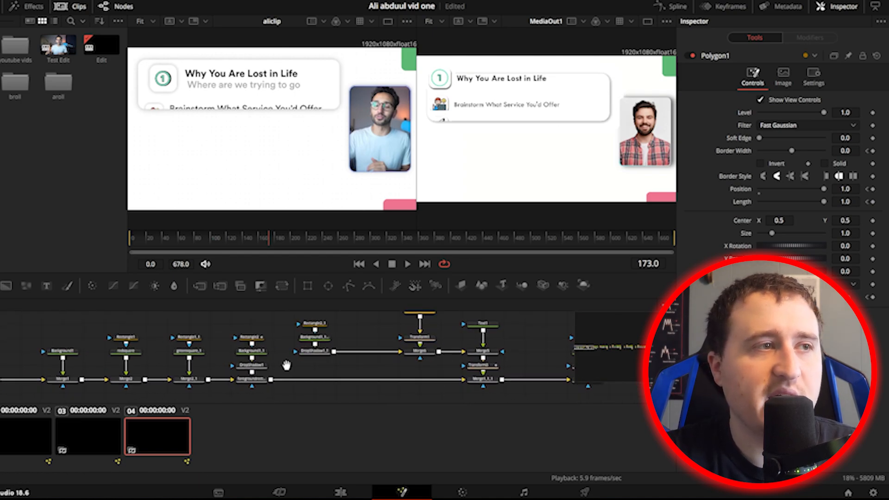
left_click(252, 338)
left_click_drag(522, 376, 281, 353)
left_click(348, 380)
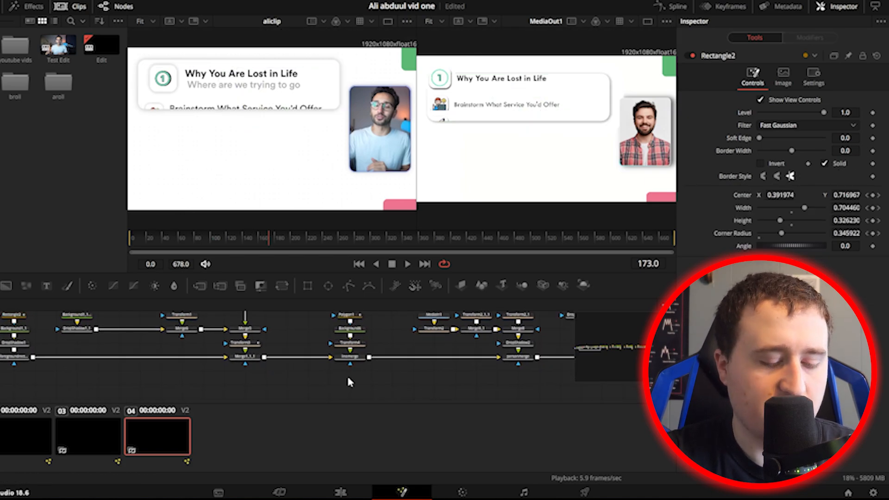
key("ctrl+v")
left_click_drag(366, 382, 350, 361)
mouse_move(283, 240)
left_mouse_down()
mouse_move(250, 246)
mouse_move(277, 251)
left_mouse_up()
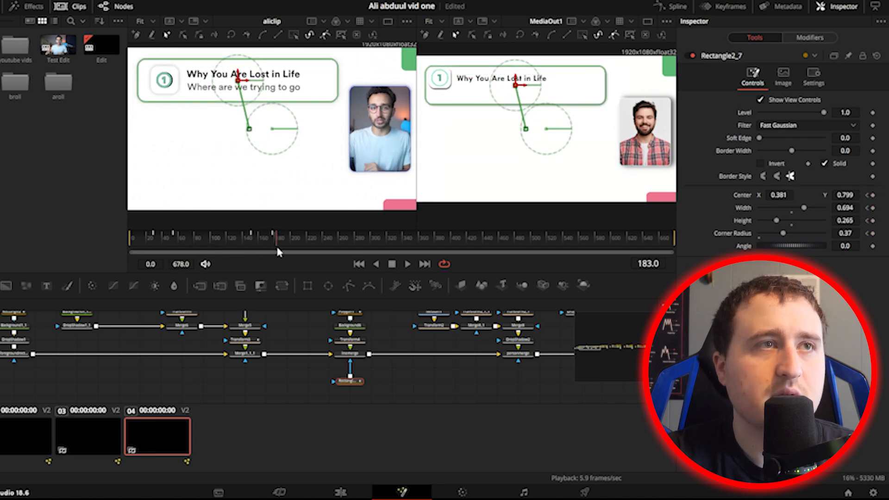
left_click(398, 338)
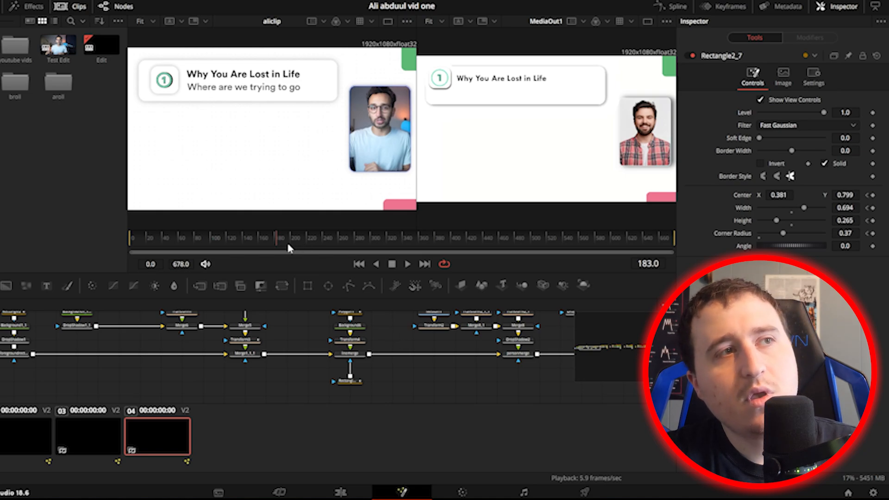
Display the animation curves of the divider line's Polygon1 in the Spline editor
left_click_drag(522, 347, 349, 359)
left_click_drag(202, 374, 272, 393)
left_click(236, 346)
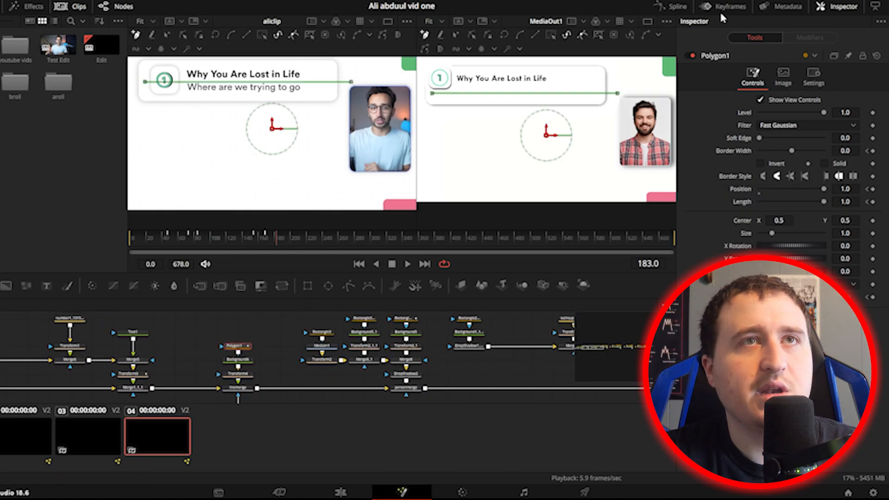
left_click(674, 10)
left_click(312, 333)
left_click(629, 306)
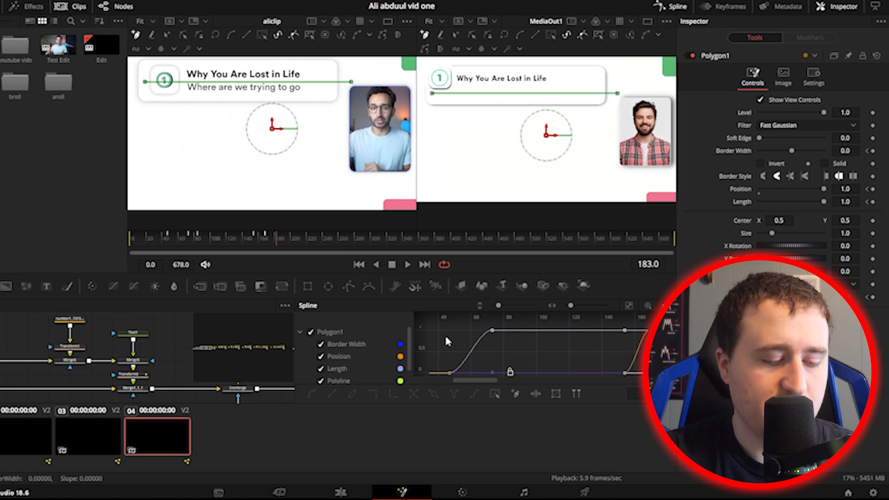
Flatten the curves of Polygon1's closing keyframes to ease the line's exit, and close the Spline editor
left_click_drag(621, 329, 578, 390)
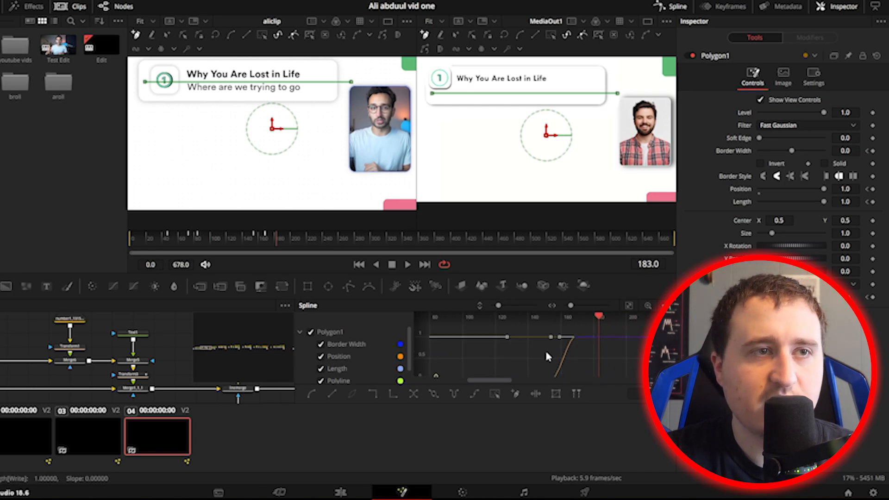
left_click_drag(545, 352, 541, 345)
scroll(540, 340, "up", 1)
scroll(535, 333, "down", 2)
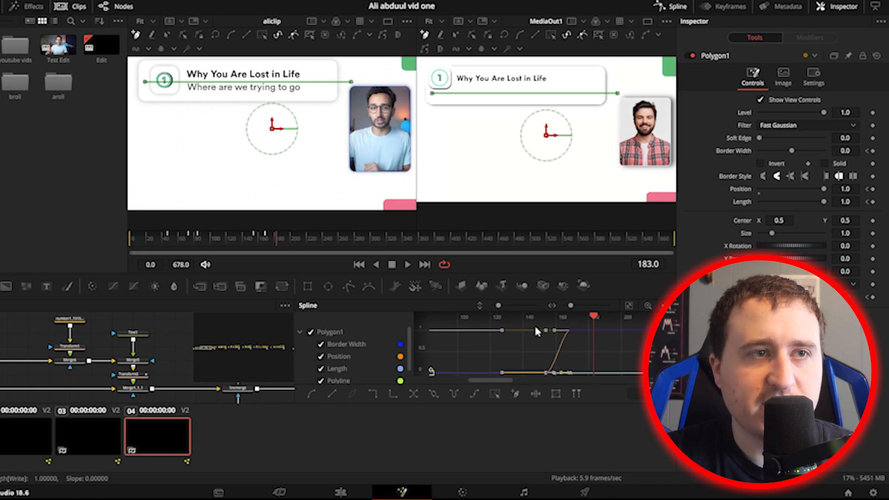
left_click_drag(585, 385, 584, 384)
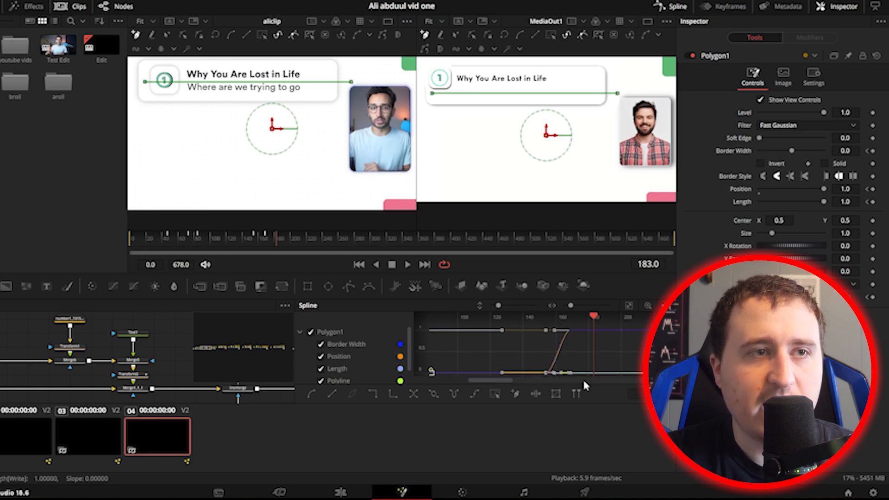
key("f")
key("Delete")
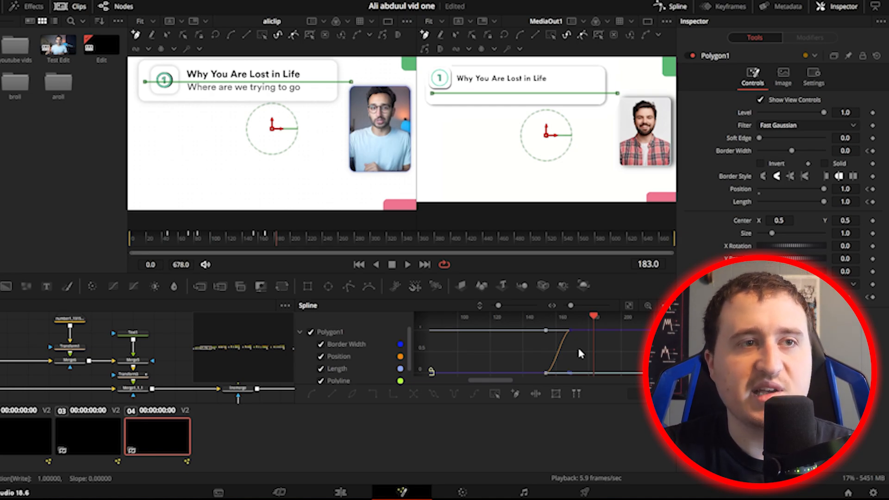
left_click(672, 7)
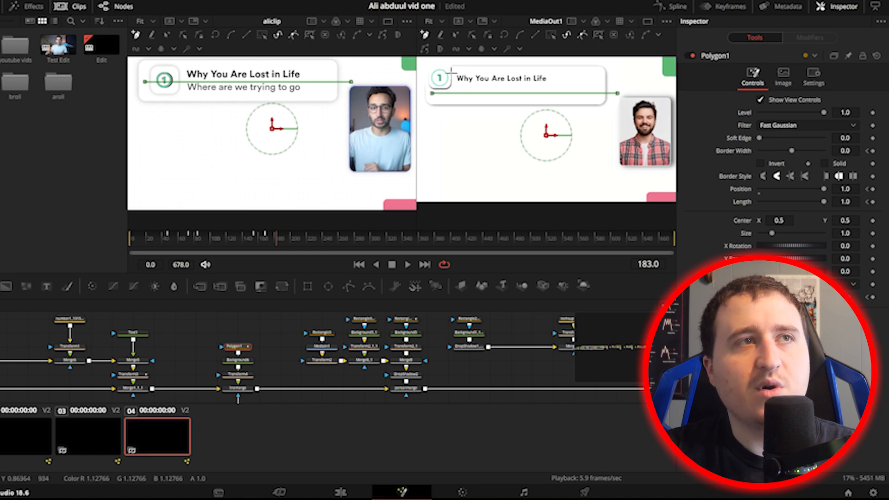
Keyframe the Center and Size of the title's Transform3 at the frame where the box starts to shrink
left_click(509, 321)
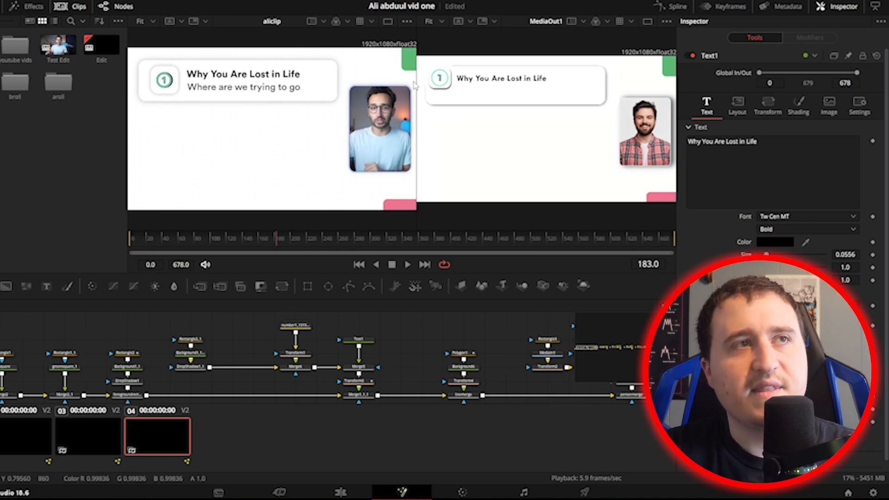
left_click(358, 383)
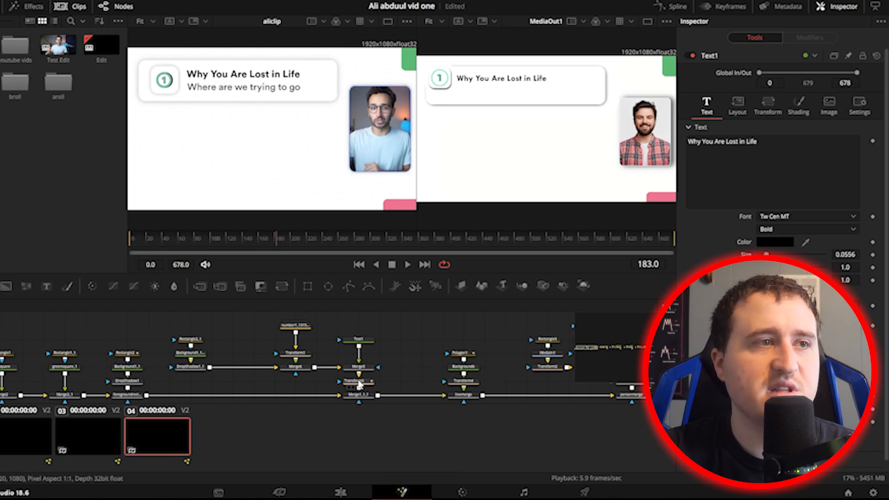
left_click(412, 348)
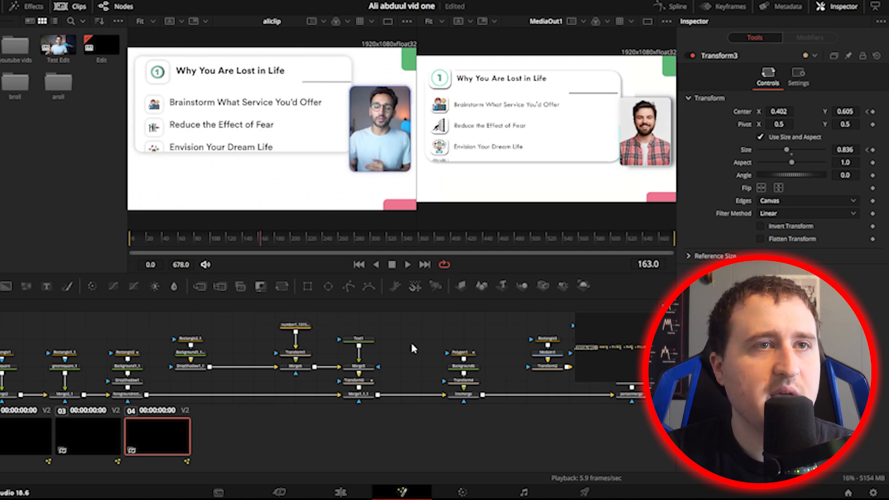
left_click(359, 381)
left_click(873, 111)
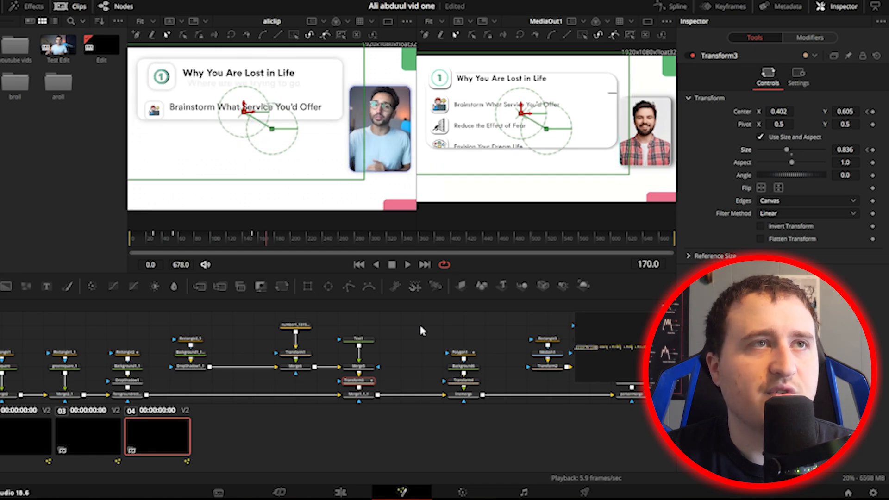
Keyframe Transform3's Center and Size at frame 178 and check both values at the node's first keyframe
left_click(873, 112)
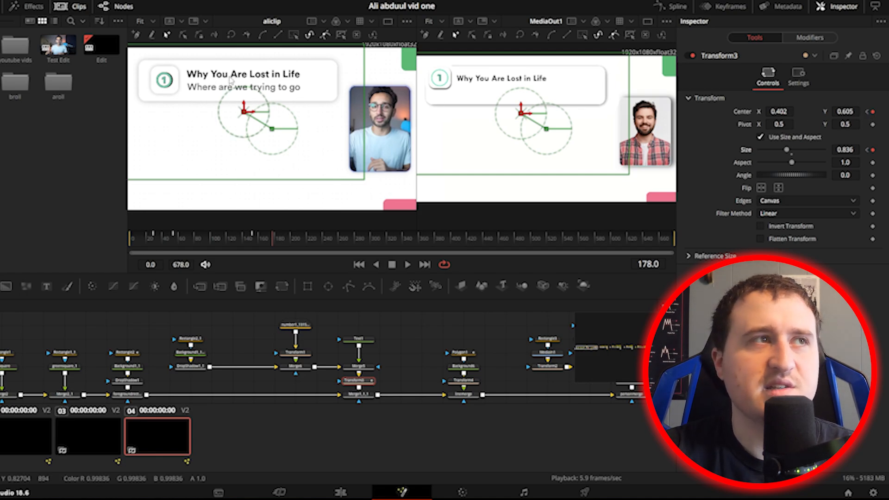
left_click(868, 112)
left_click(868, 113)
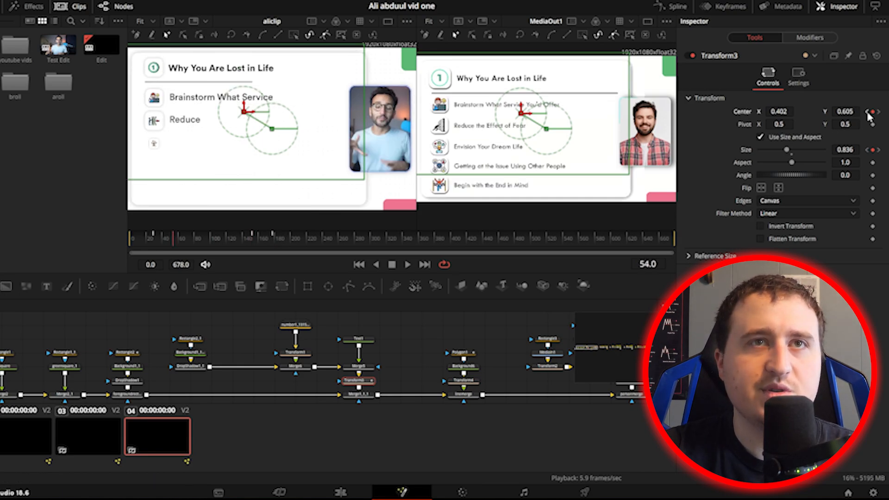
left_click(868, 113)
left_click(781, 112)
left_click(853, 148)
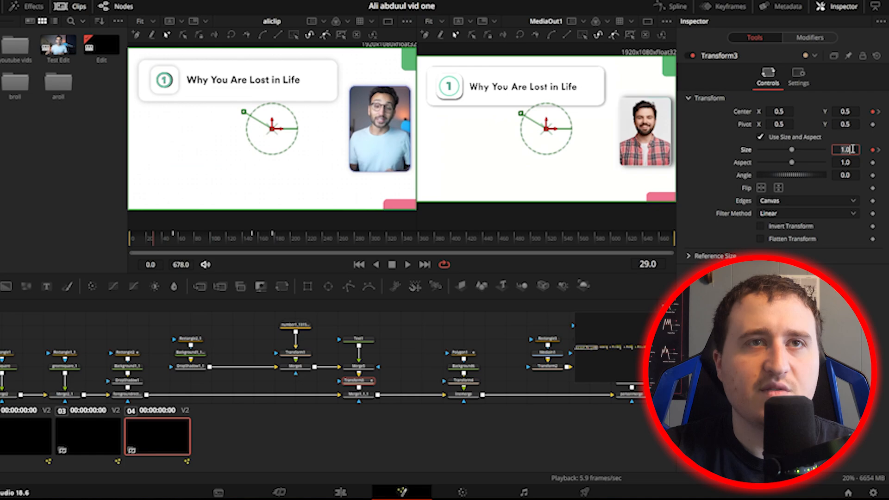
Set Transform3's Size to 1.0 on its last keyframe at frame 178
left_click(879, 112)
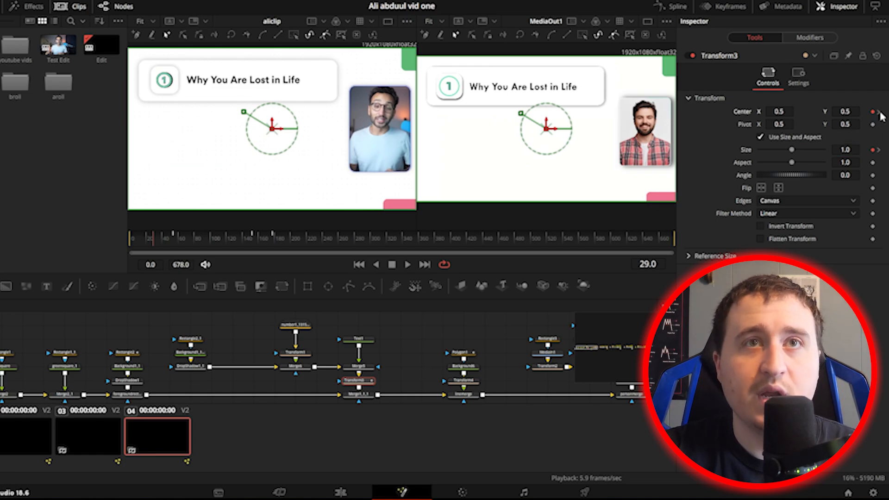
left_click(879, 112)
left_click(880, 112)
left_click(851, 149)
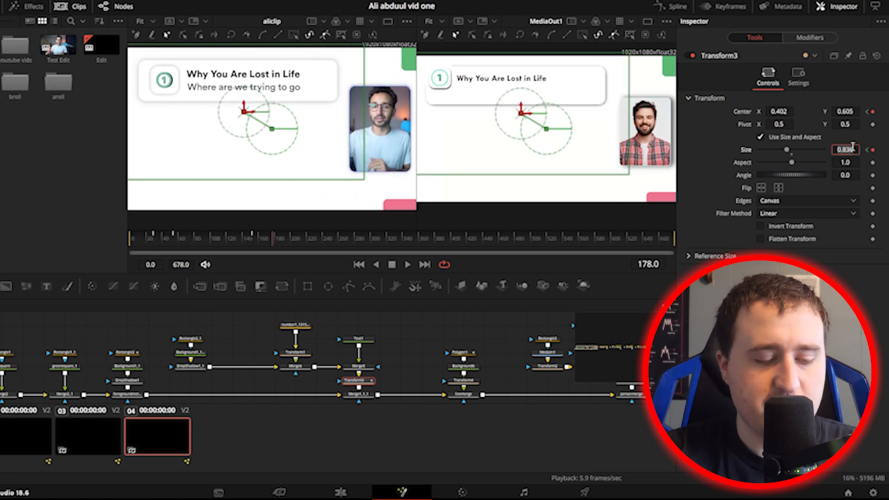
type("1")
key("Tab")
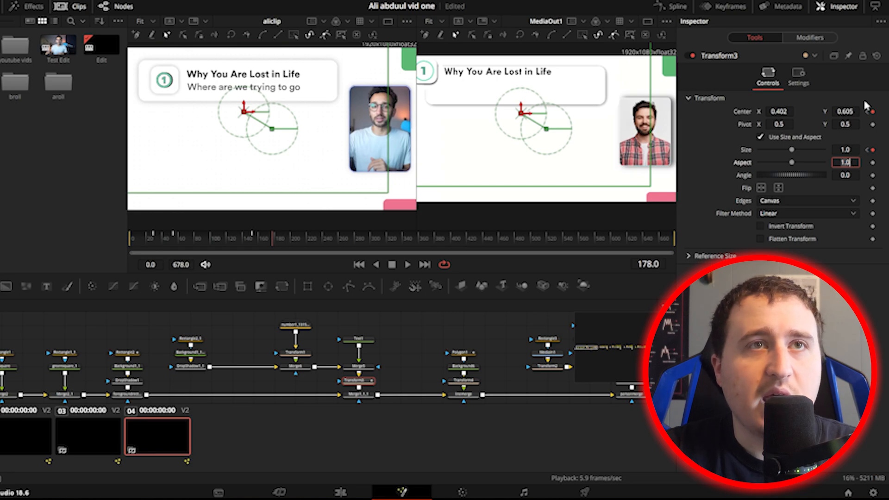
Set Transform3's Center X and Y to 0.5 at frame 178 and deselect the node
left_click(774, 112)
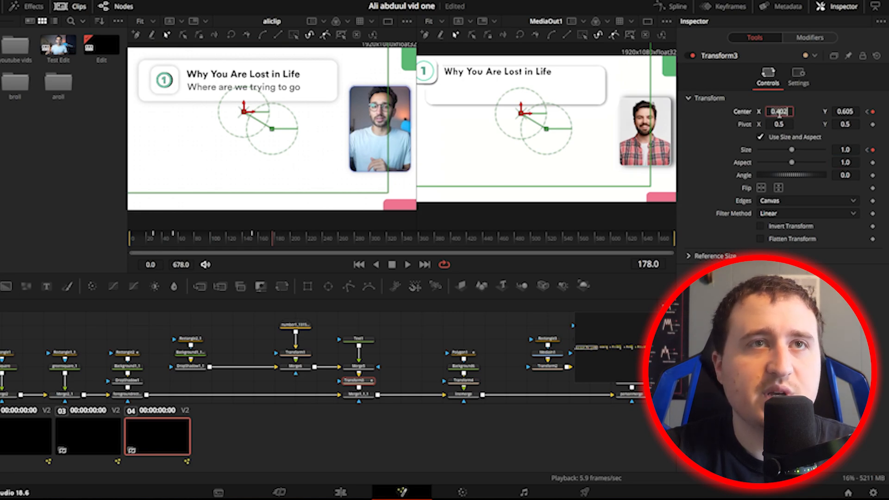
key("BackSpace")
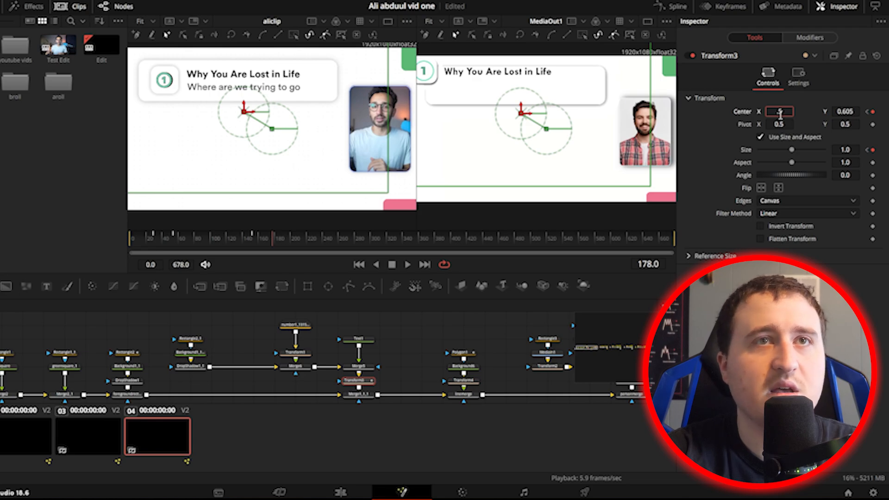
type("0.5")
key("Tab")
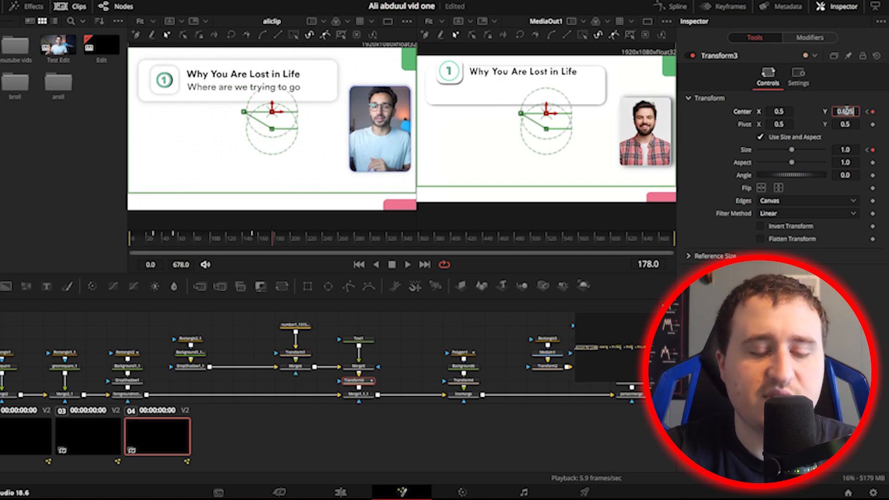
key("BackSpace")
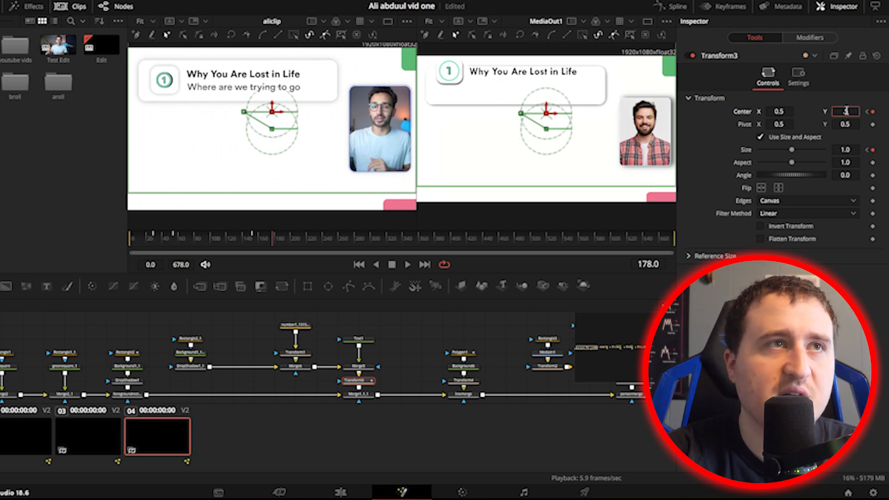
type("0.5")
key("Tab")
left_click(411, 326)
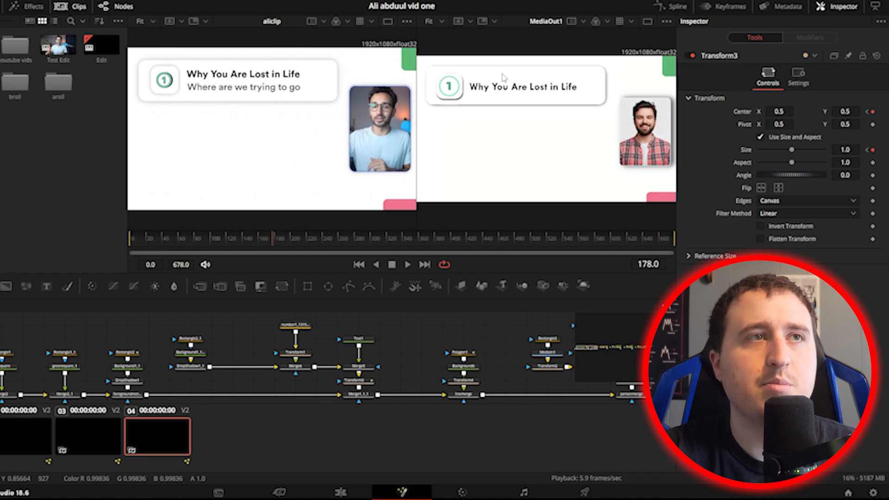
Keyframe the layout Center of the title's Text1 at frame 178 and at frame 152, where Transform3 starts moving
left_click(358, 341)
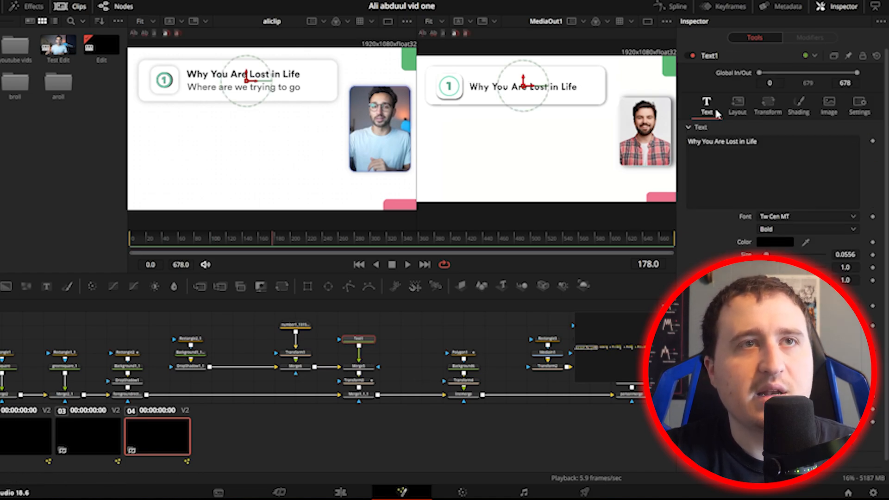
left_click(732, 105)
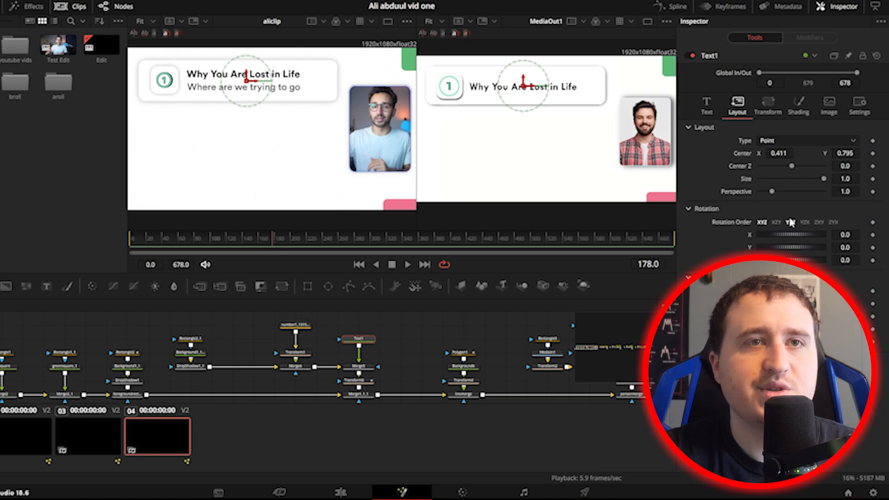
left_click(872, 154)
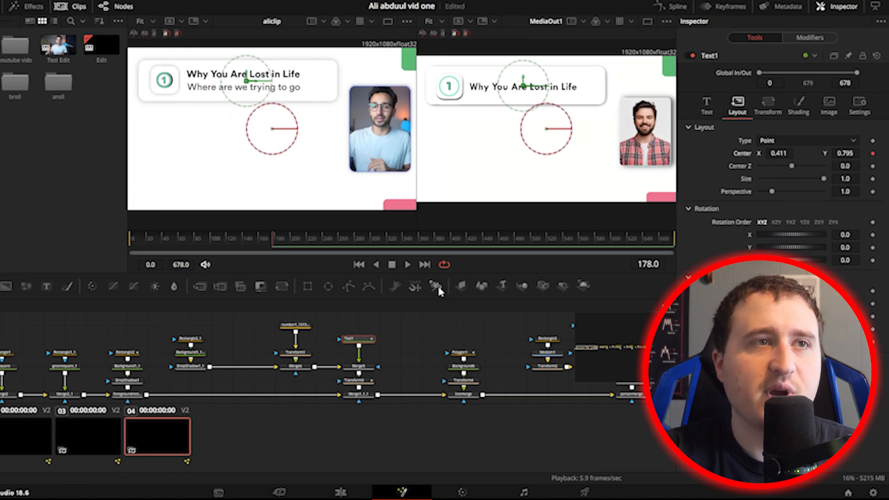
left_click(364, 381)
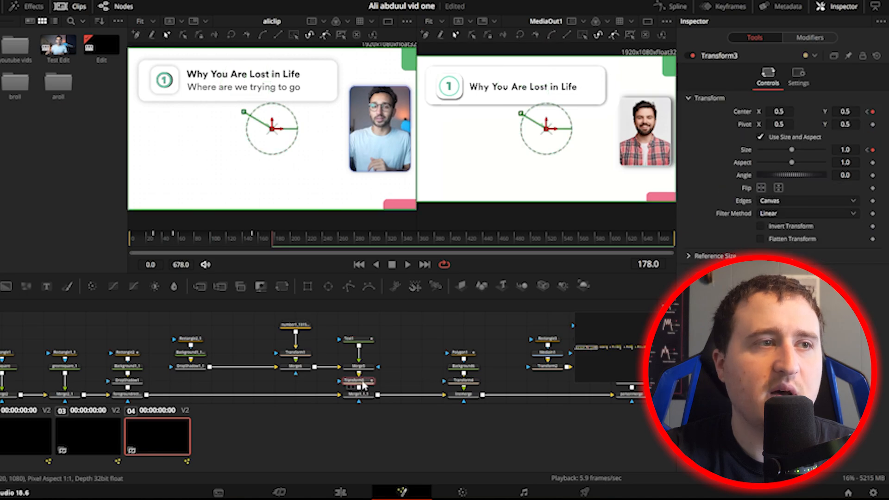
left_click(867, 151)
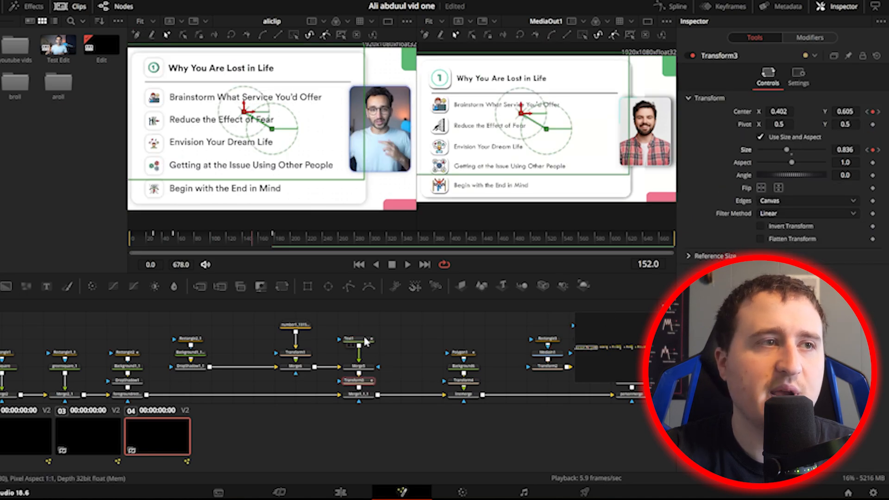
left_click(358, 340)
left_click(878, 153)
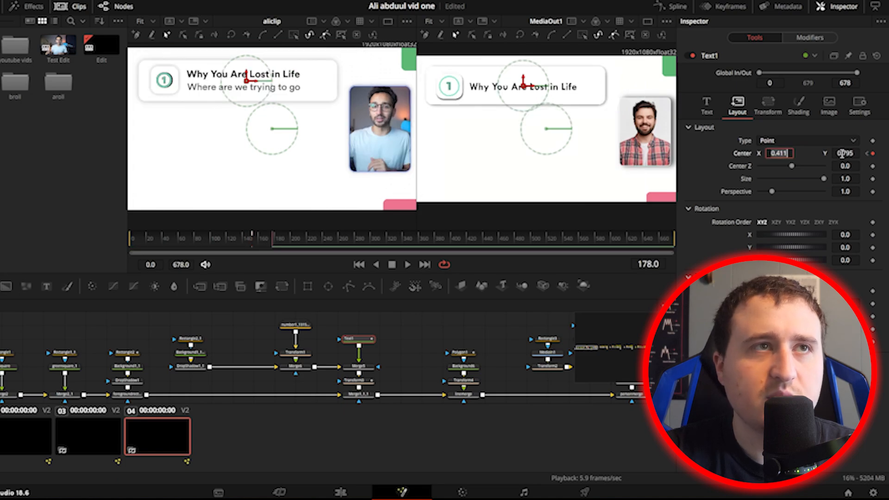
Raise the title by setting Text1's Center Y to 0.842 at frame 178
left_click_drag(842, 153, 868, 153)
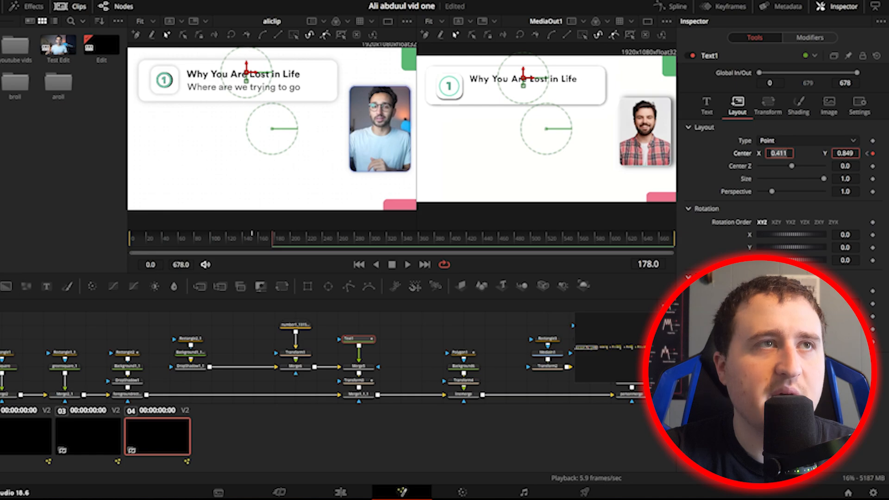
left_click_drag(868, 153, 865, 153)
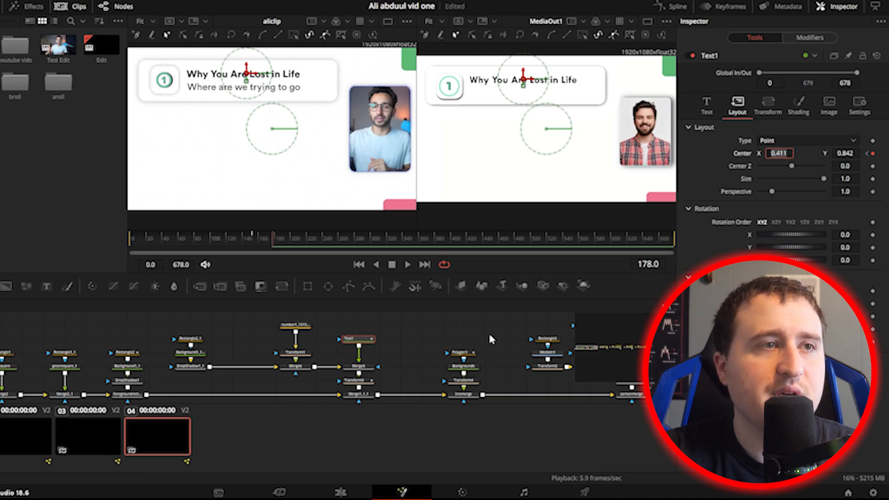
left_click(428, 324)
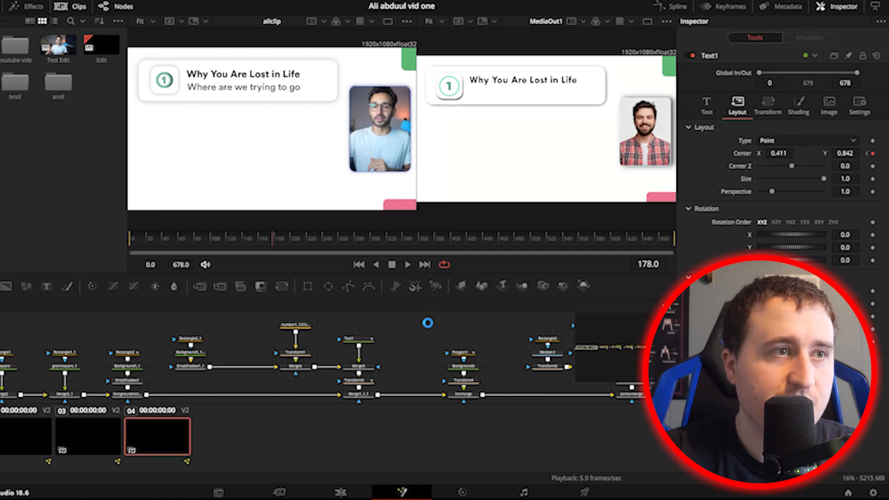
Paste a copy of the Text1 node and merge it into the title branch ahead of Transform3
left_click(355, 342)
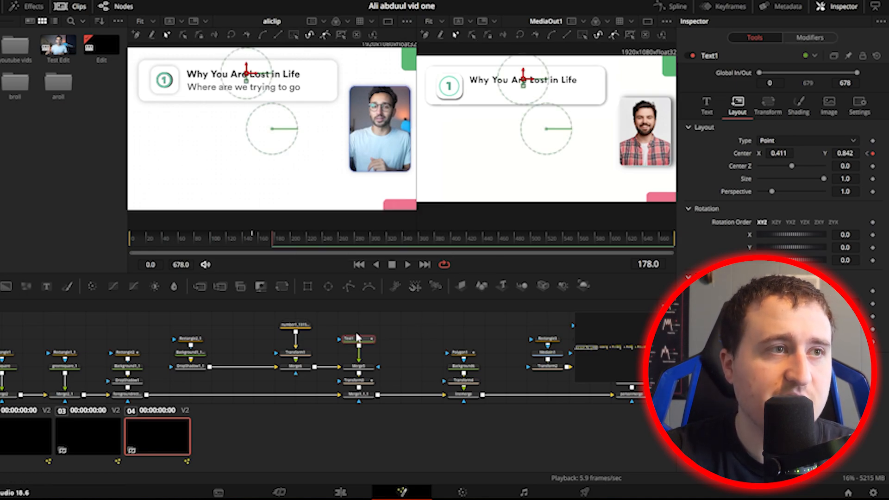
key("ctrl+v")
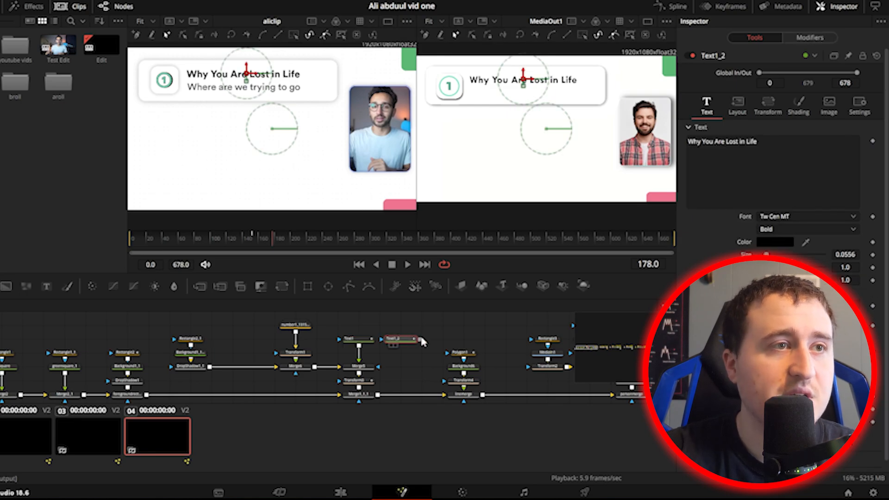
left_click_drag(420, 342, 402, 383)
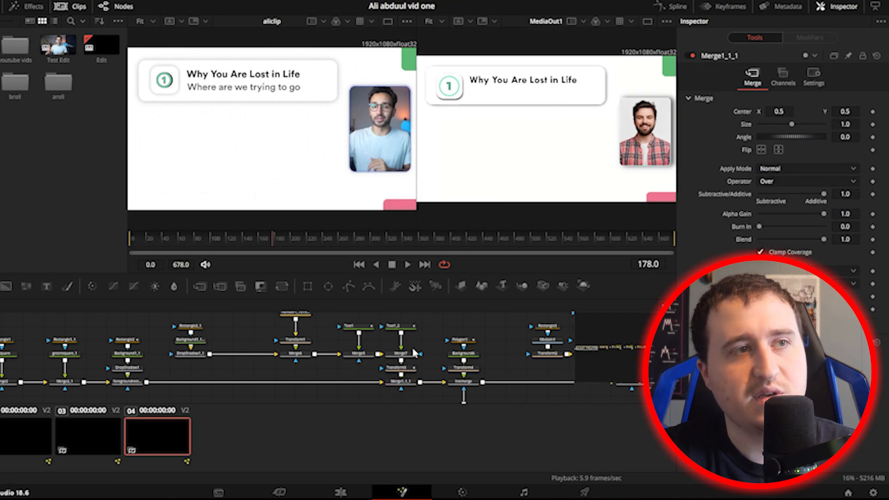
Change the copied text node's wording to "Where are we trying to go" and set its font style to Regular
left_click(401, 327)
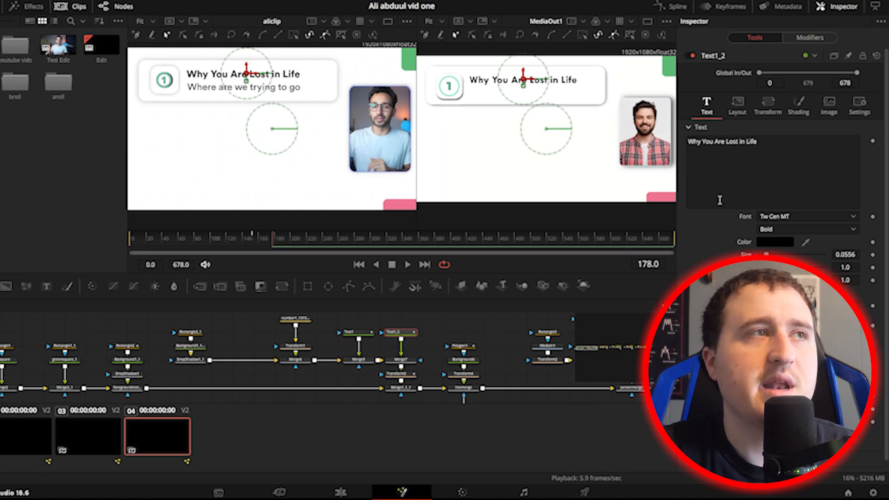
left_click(771, 143)
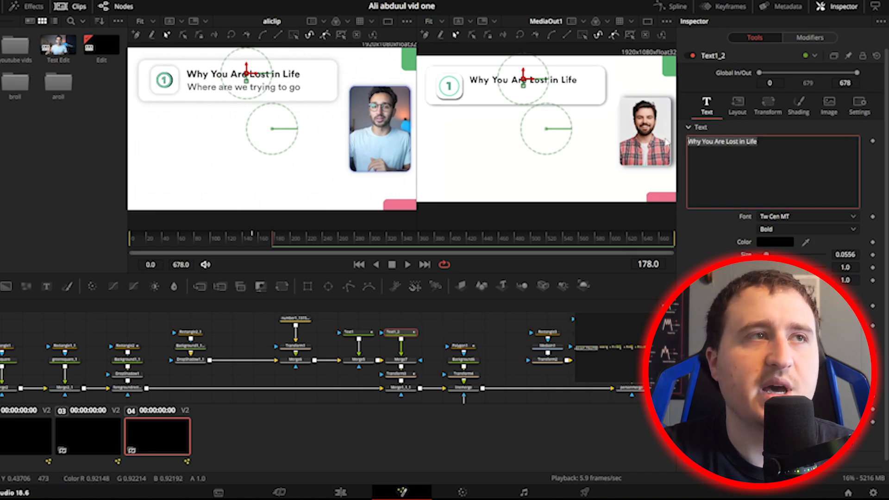
key("BackSpace")
type("Wh")
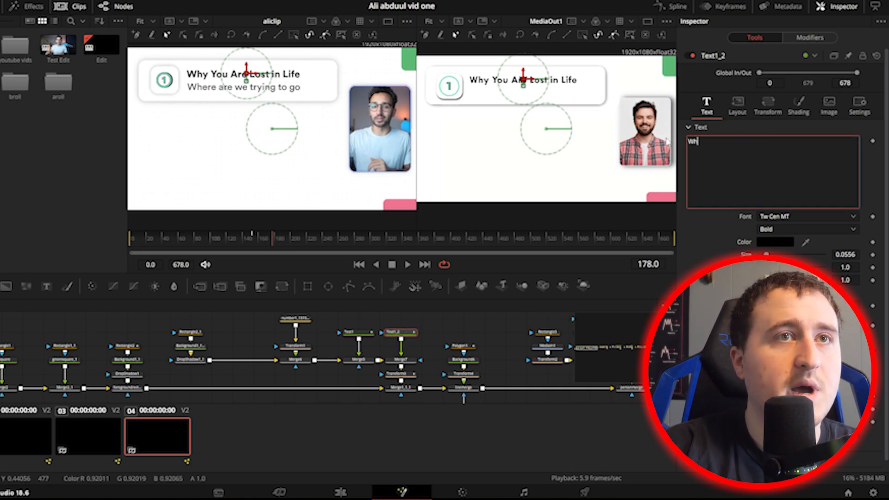
type("ere are we ")
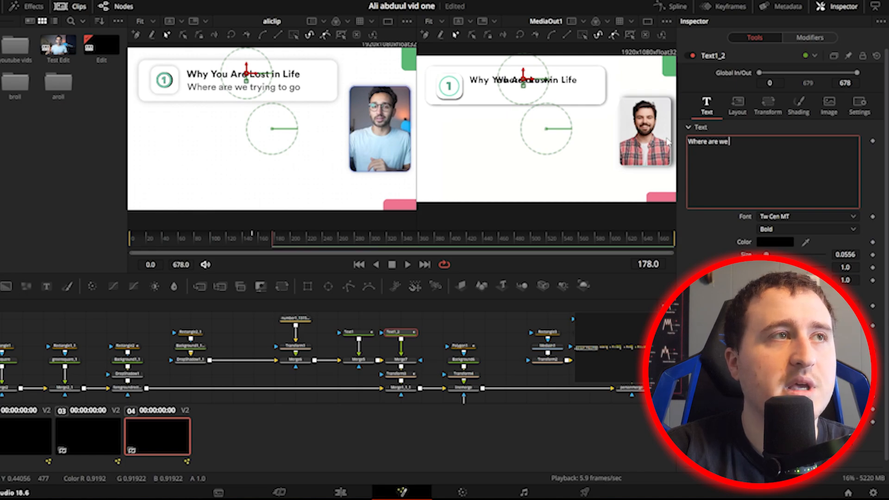
type("trying to go")
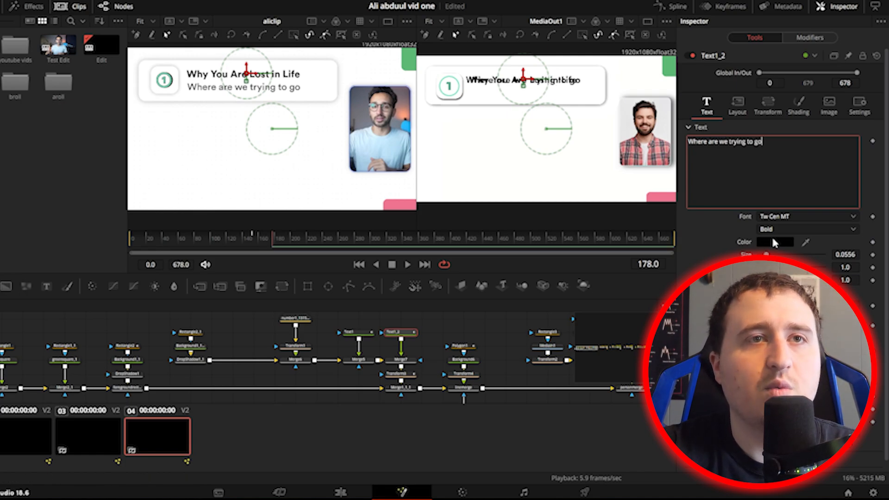
triple_click(785, 149)
left_click(788, 229)
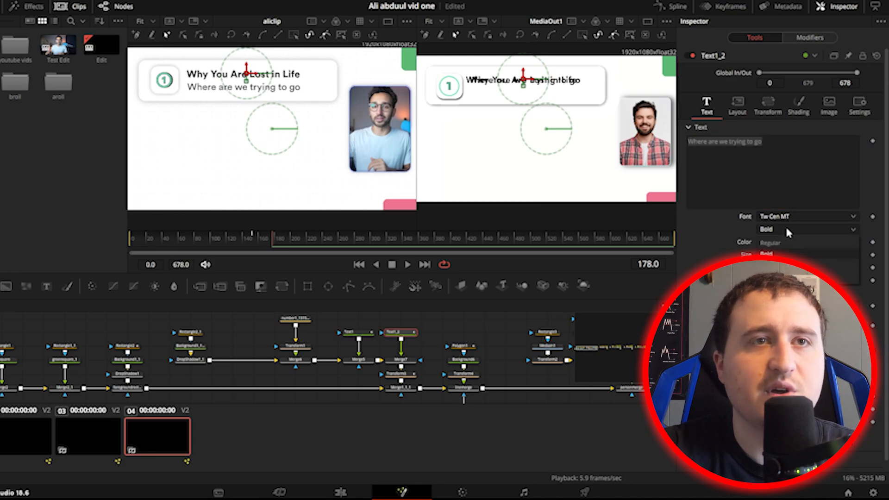
left_click(771, 243)
left_click(785, 149)
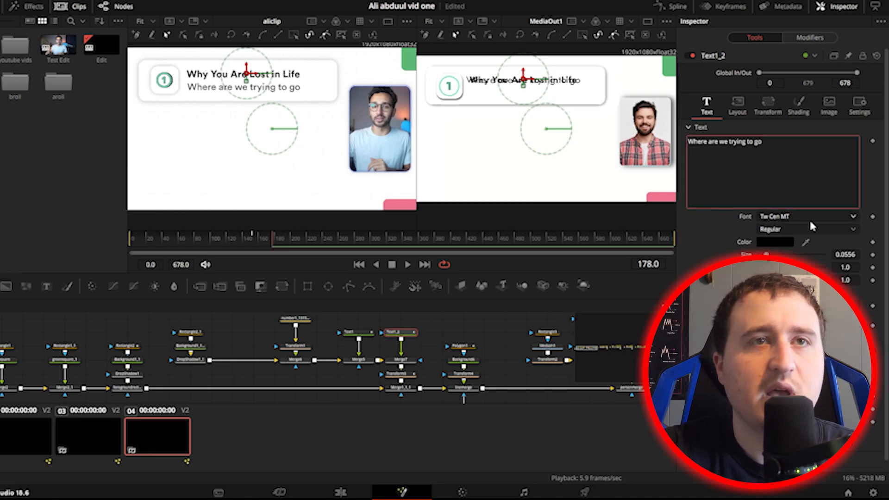
Place the subtitle below the title by setting its layout Center Y to 0.757 at frame 178
left_click(738, 106)
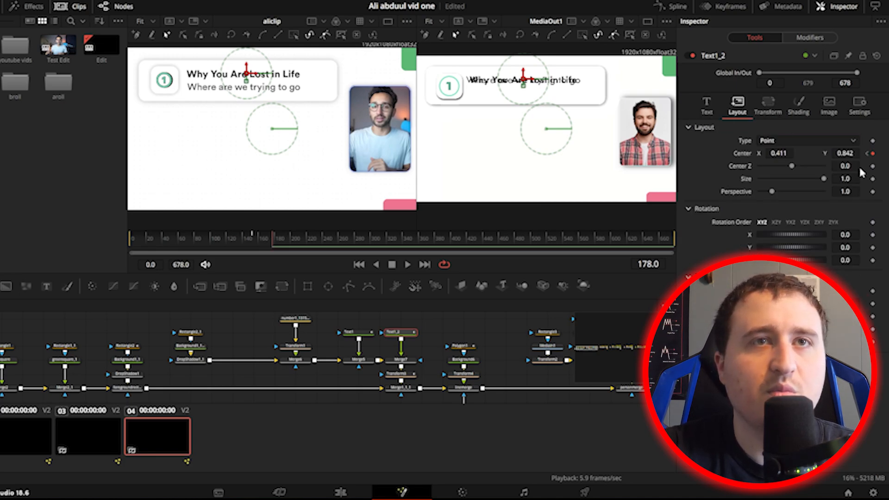
left_click_drag(851, 153, 835, 154)
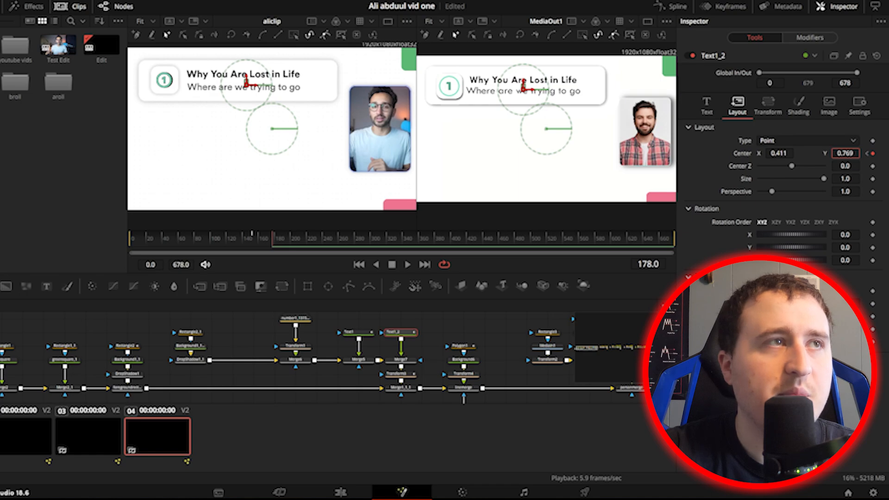
left_click_drag(845, 153, 851, 154)
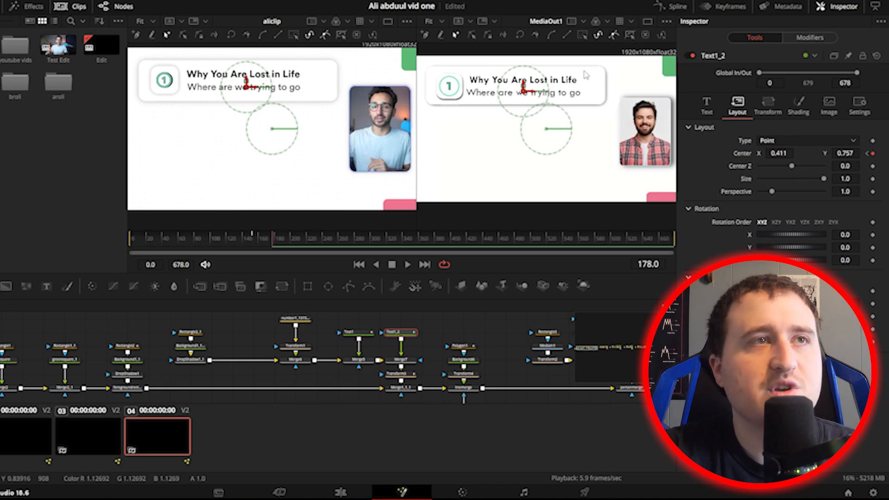
Color the subtitle dark gray by sampling the subtitle text in the reference clip with the eyedropper
scroll(473, 97, "up", 3)
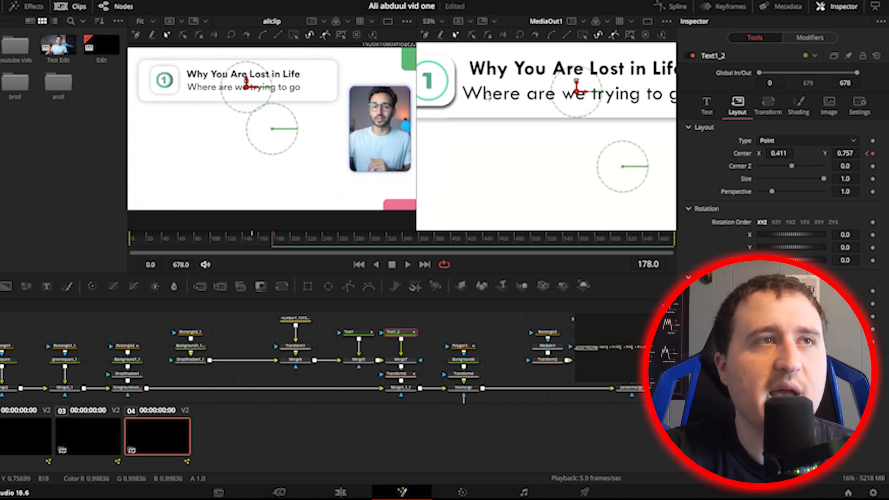
left_click(706, 105)
left_click_drag(806, 242, 297, 88)
scroll(296, 93, "up", 2)
scroll(537, 72, "down", 2)
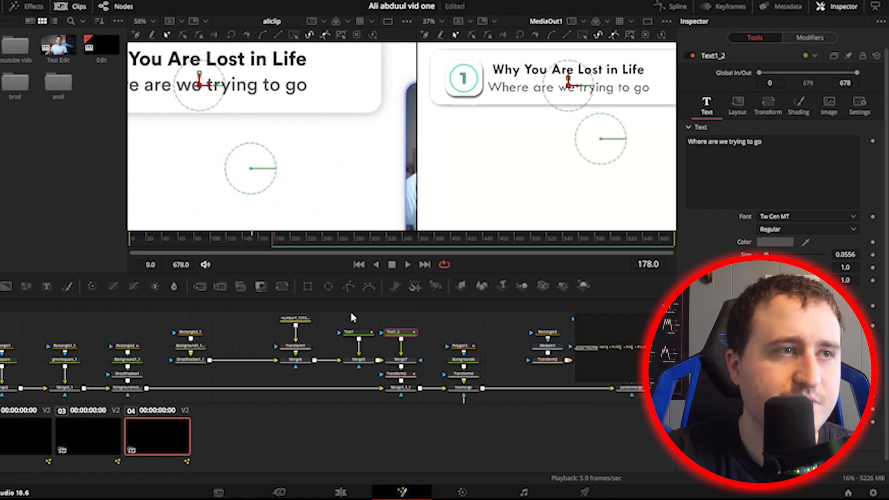
Save the project and fade in the subtitle by keyframing its shading opacity from 0.0 at frame 168 to 1.0 at frame 178
key("ctrl+s")
left_click(262, 250)
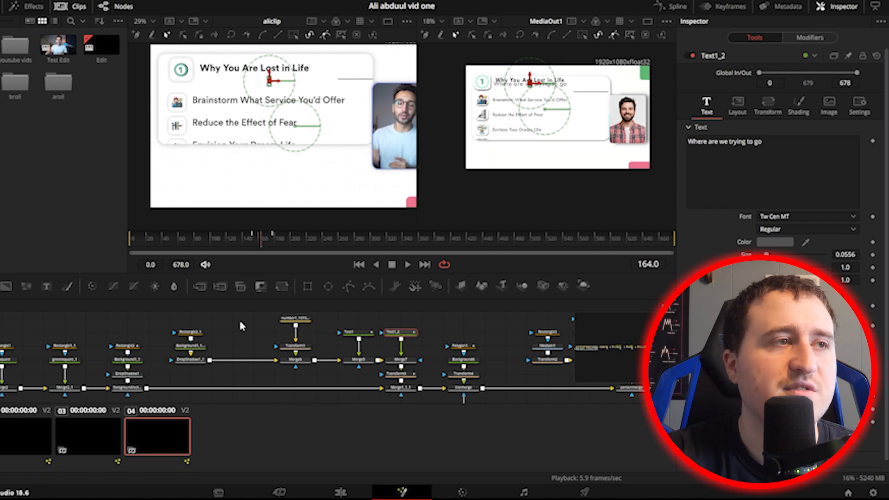
key("space")
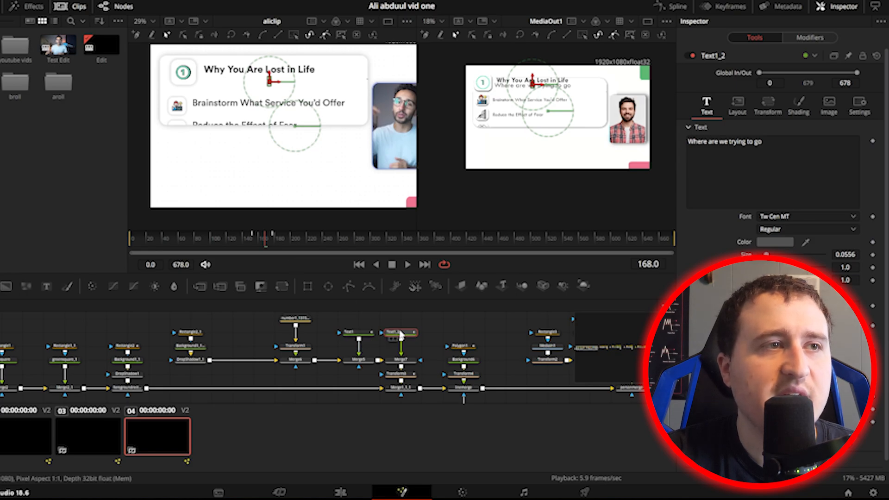
left_click(799, 105)
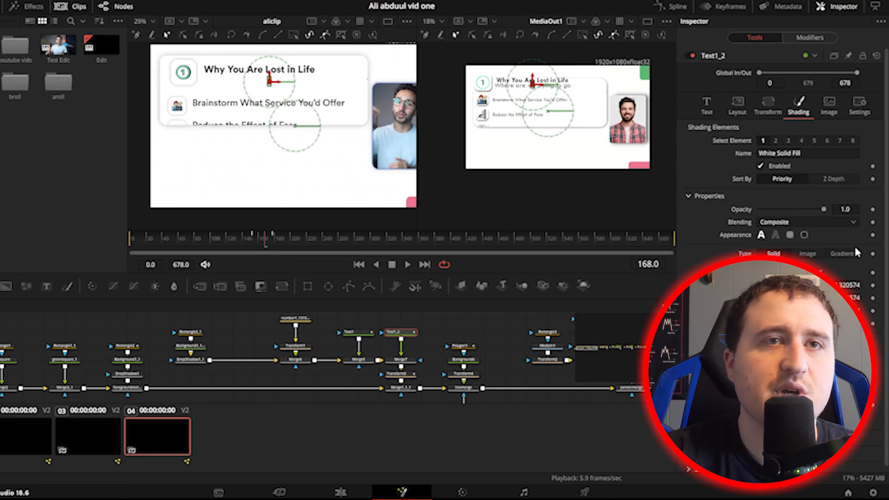
left_click(873, 210)
left_click_drag(824, 212, 676, 214)
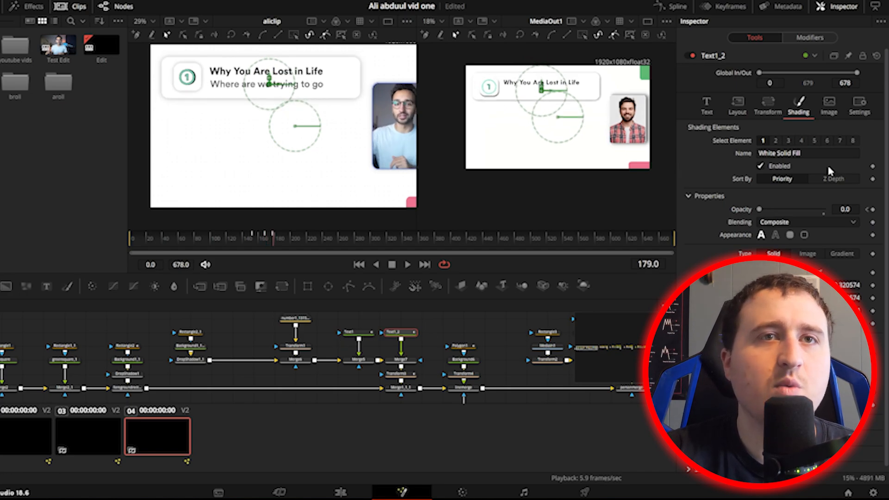
key("Left")
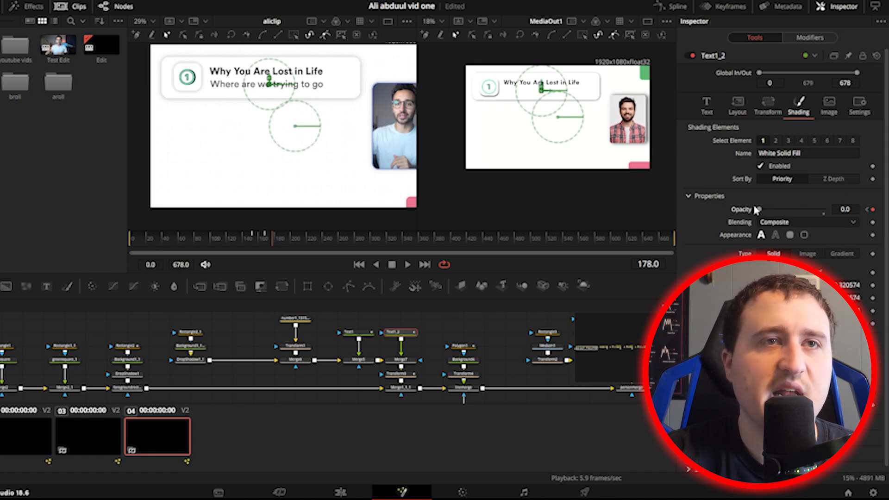
left_click_drag(756, 209, 824, 209)
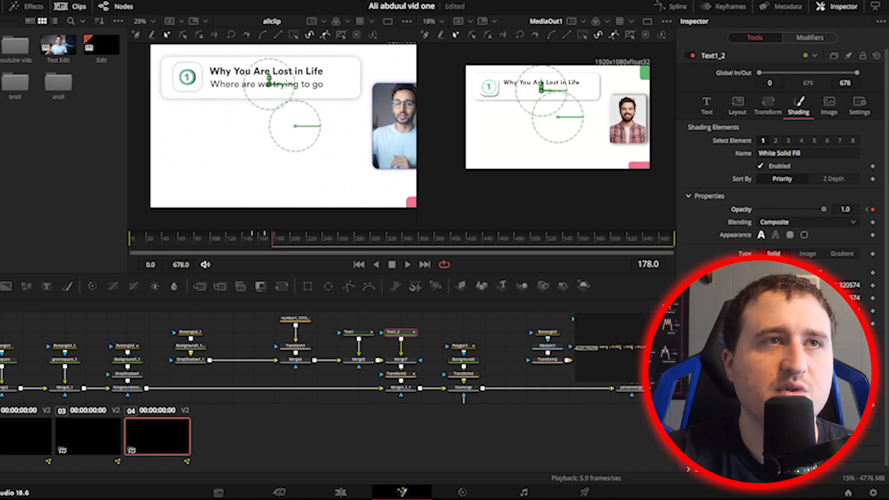
Play the composition from frame 138 to check the subtitle's fade-in against the reference clip
left_click(482, 327)
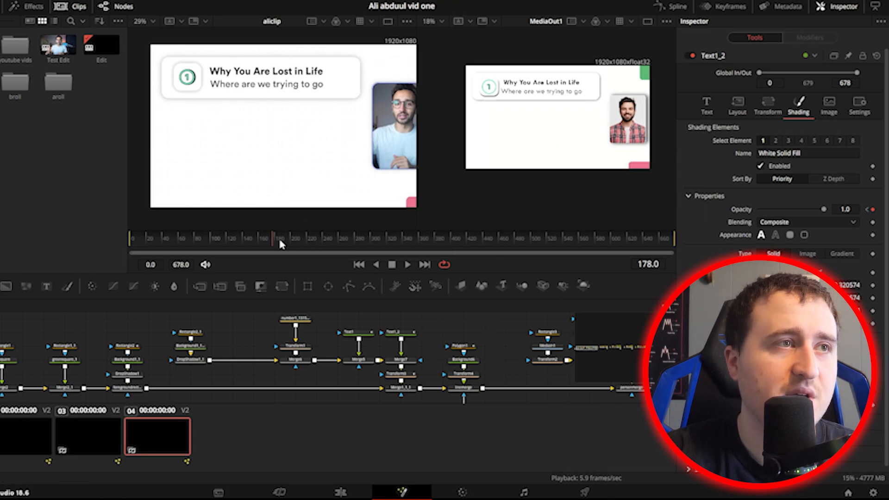
left_click_drag(278, 243, 241, 245)
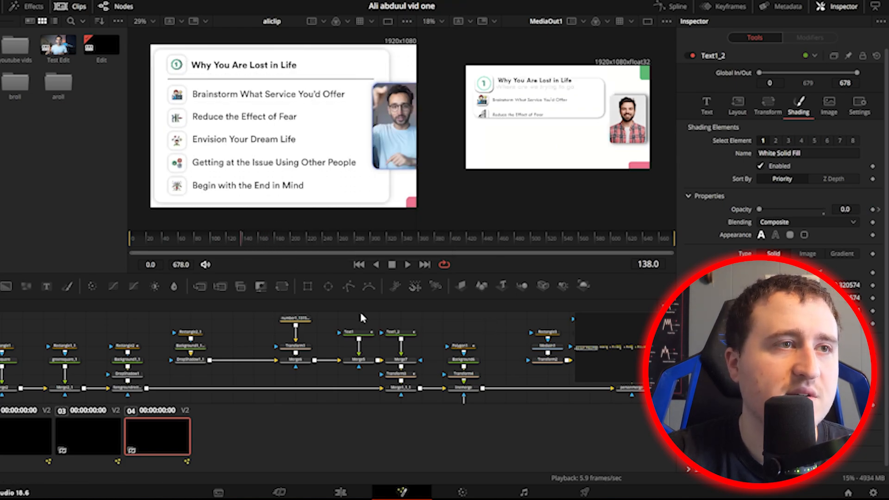
left_click(407, 264)
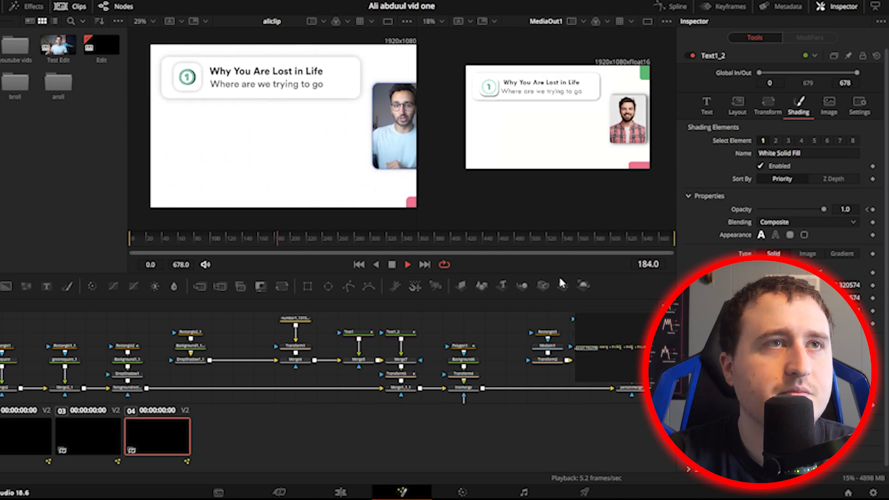
key("space")
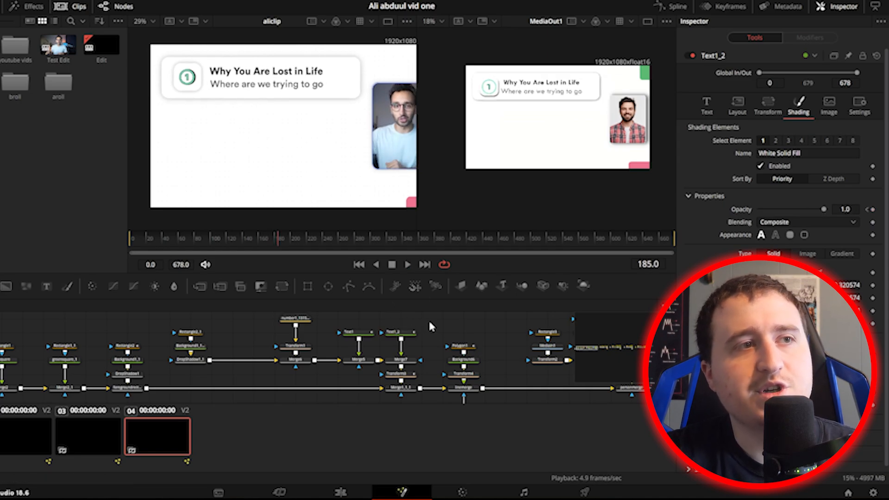
Smooth all of the subtitle text's position and opacity keyframes in the spline editor
left_click(399, 332)
left_click(678, 6)
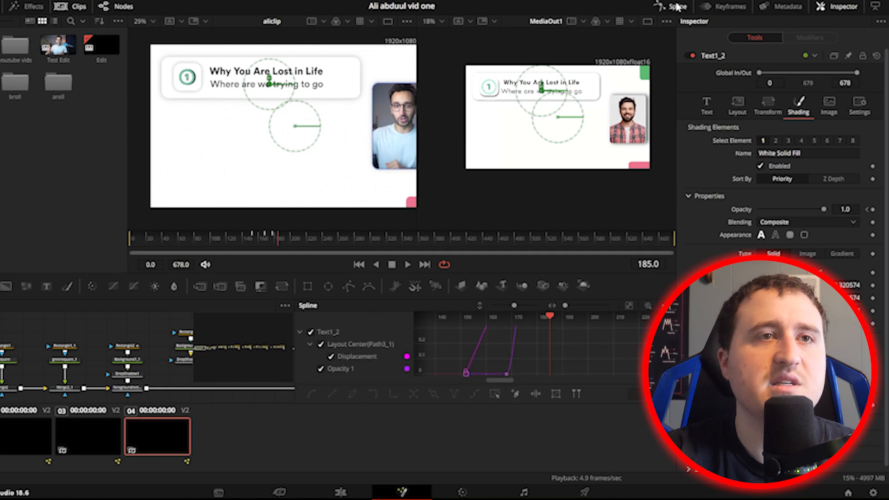
left_click(627, 305)
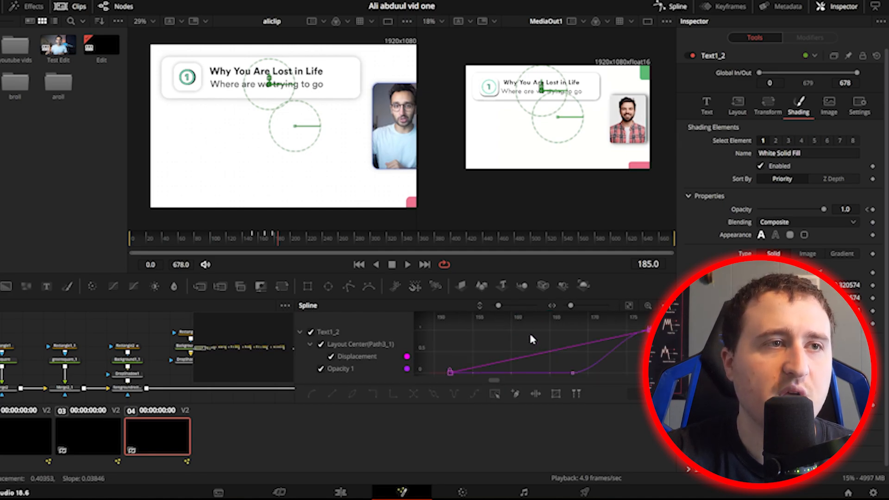
key("ctrl+a")
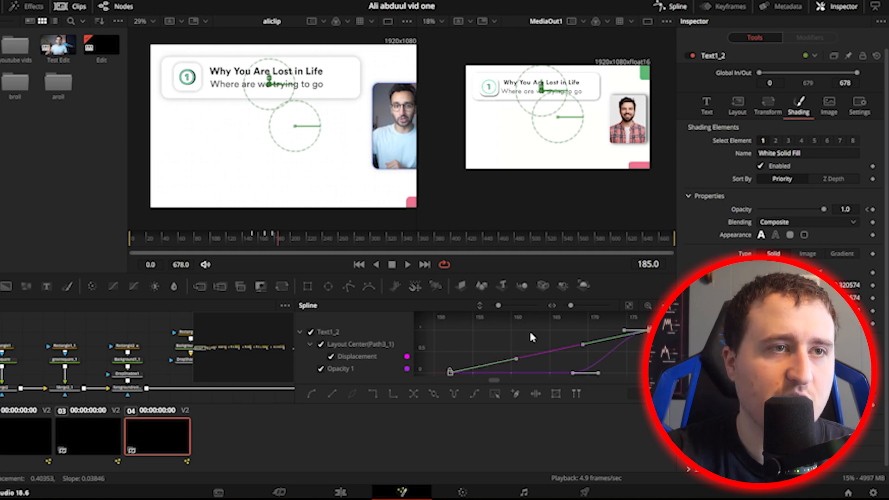
key("s")
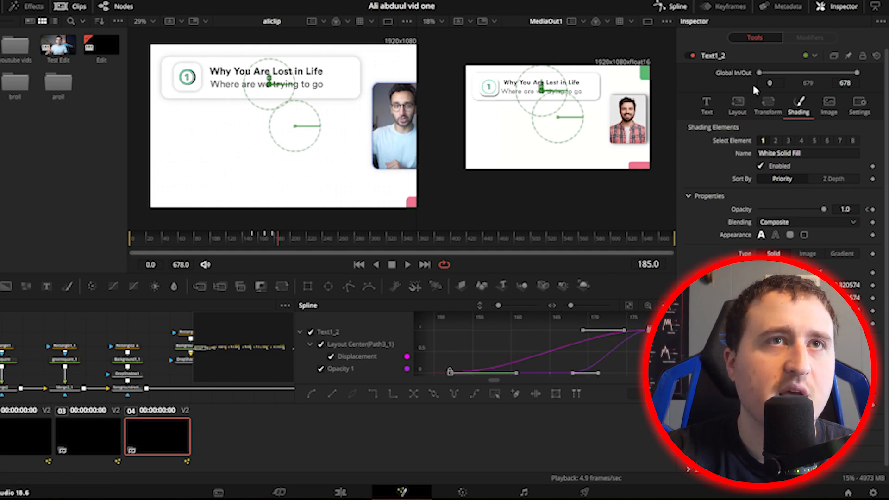
left_click(681, 6)
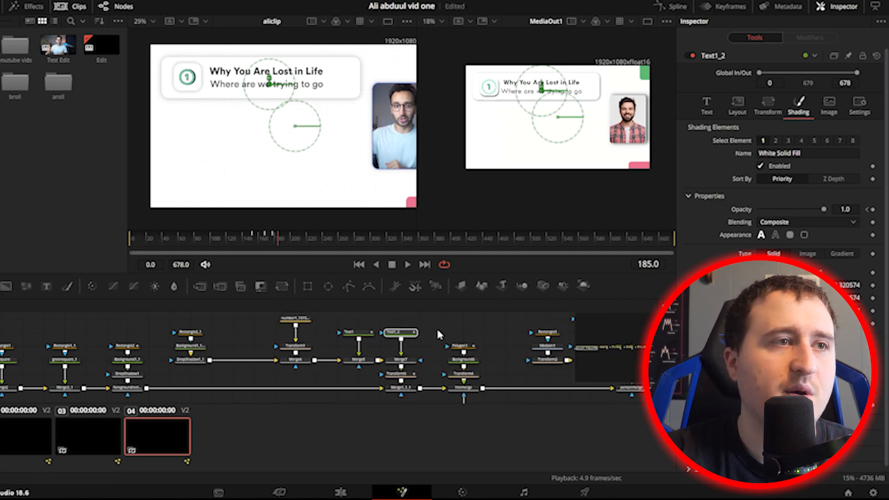
Smooth the Text1 title's layout center displacement keyframes in the spline editor
left_click(357, 332)
left_click(672, 6)
left_click(629, 306)
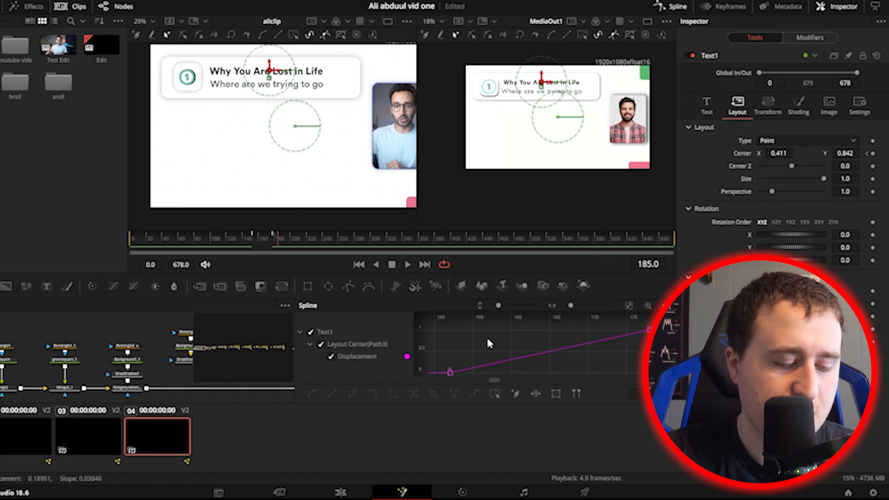
key("ctrl+a")
key("s")
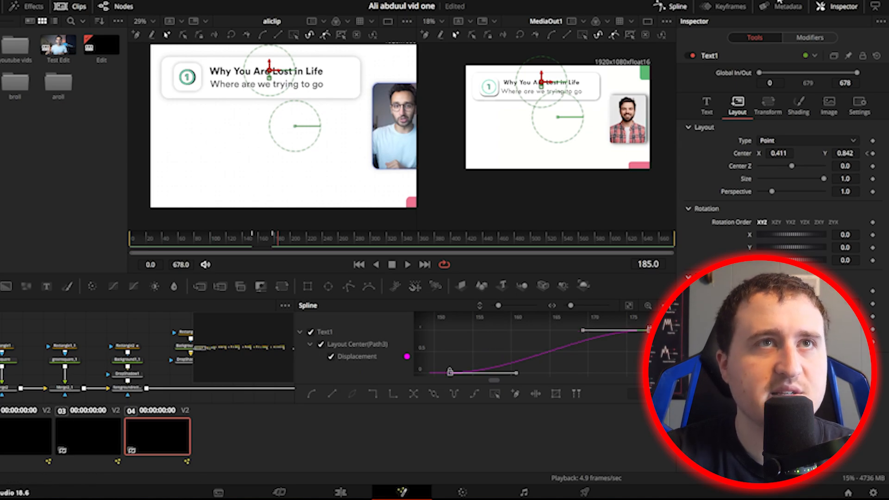
left_click(676, 7)
left_click(456, 322)
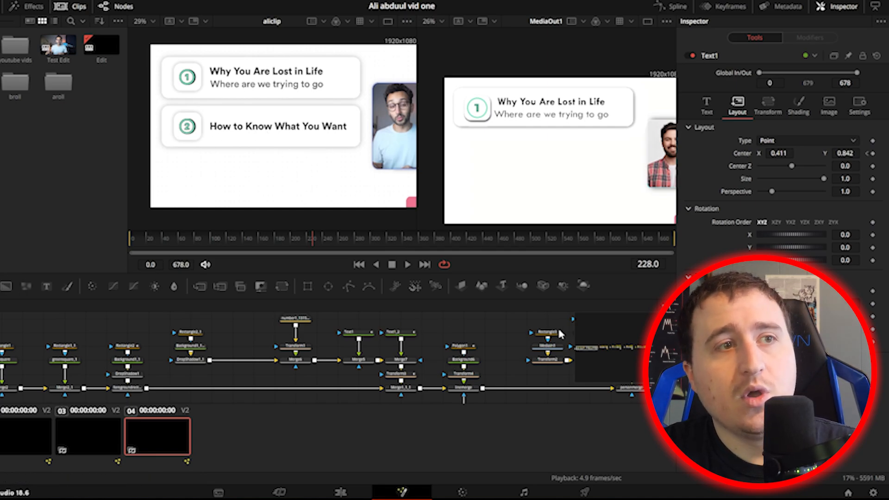
Select every node from linemerge through MediaOut1 and shift them down the flow to open a gap after the title group
mouse_move(486, 345)
left_mouse_down()
mouse_move(475, 344)
mouse_move(497, 355)
left_mouse_up()
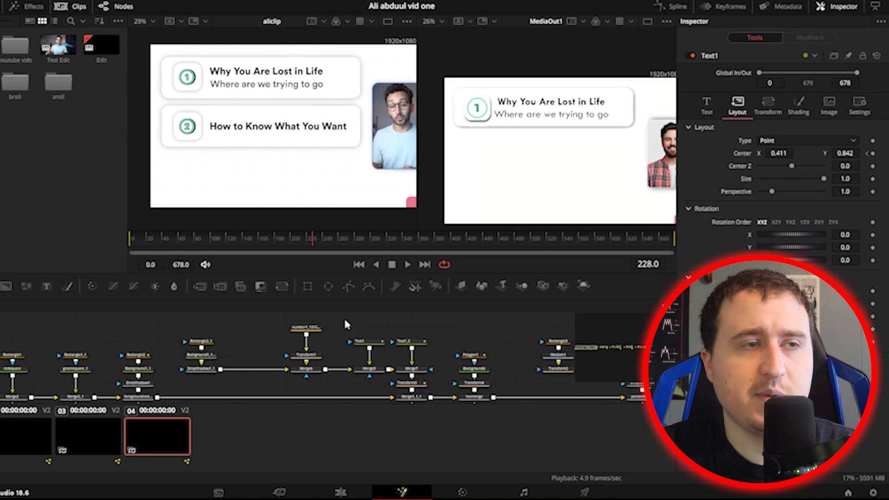
left_click_drag(529, 353, 266, 347)
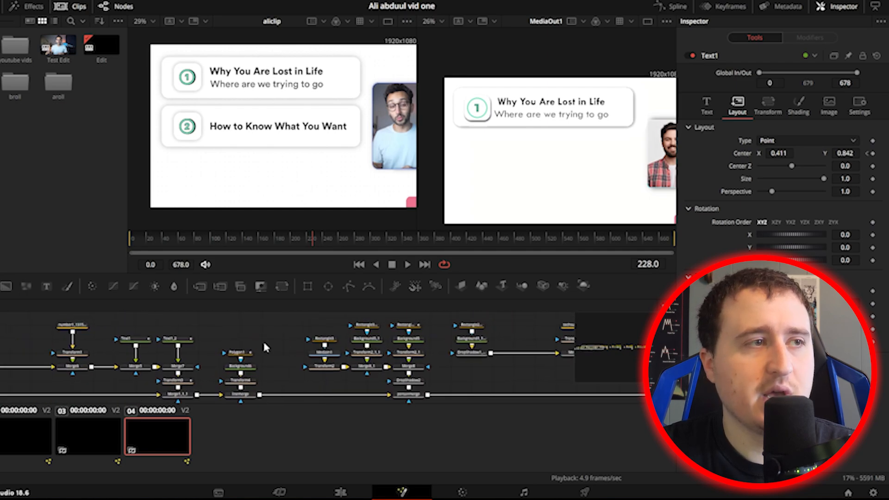
left_click_drag(348, 344, 274, 334)
scroll(210, 341, "down", 2)
scroll(210, 341, "down", 2)
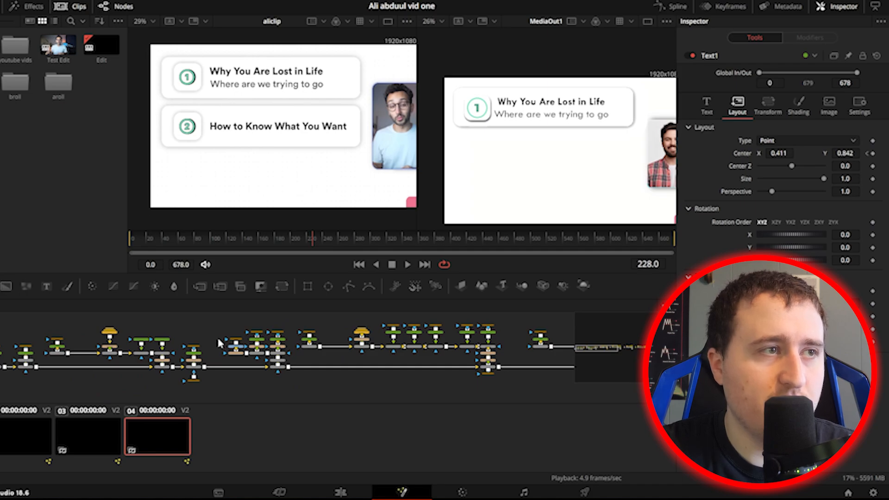
left_click_drag(173, 316, 587, 344)
left_click_drag(50, 366, 405, 376)
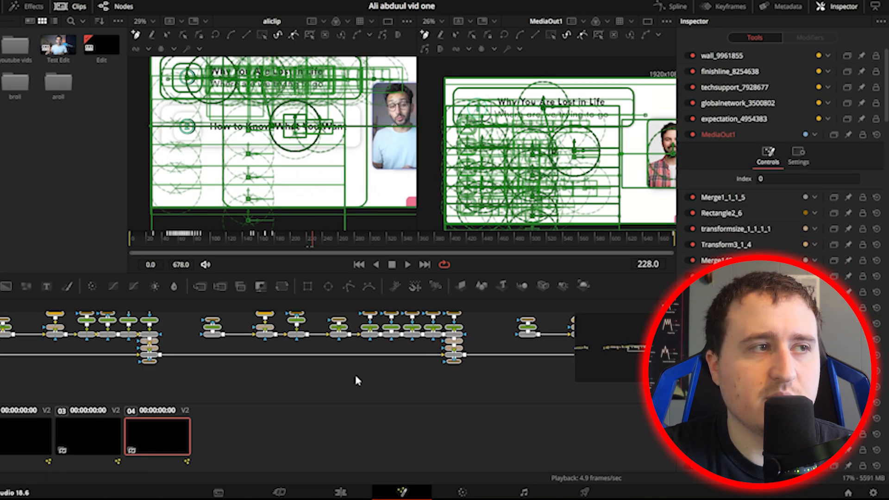
scroll(122, 357, "down", 5)
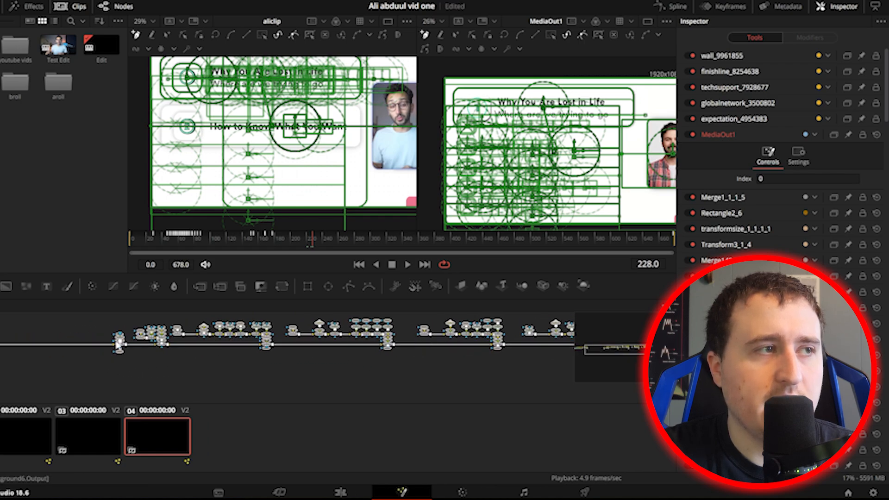
Widen the gap before linemerge by moving the selected downstream nodes farther along the main line, and save the project
scroll(123, 343, "up", 3)
left_click_drag(154, 349, 449, 348)
left_click(444, 345)
scroll(244, 343, "up", 2)
scroll(232, 343, "down", 3)
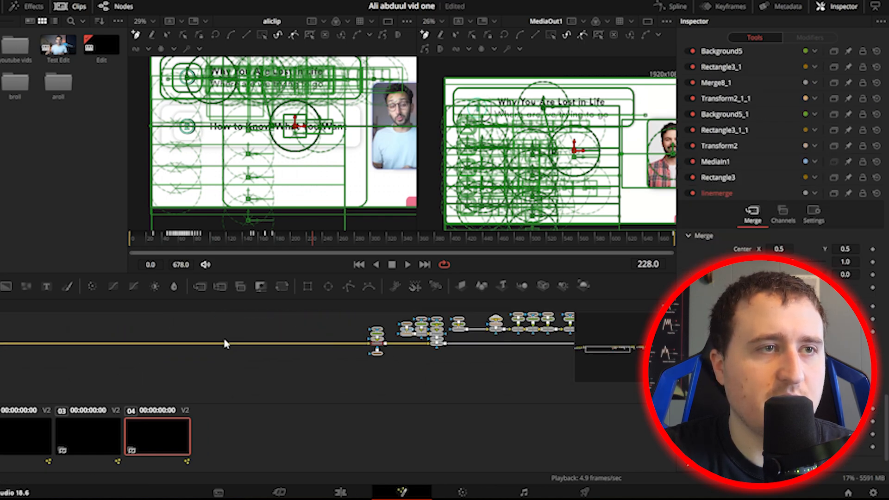
scroll(324, 345, "up", 2)
scroll(337, 343, "up", 1)
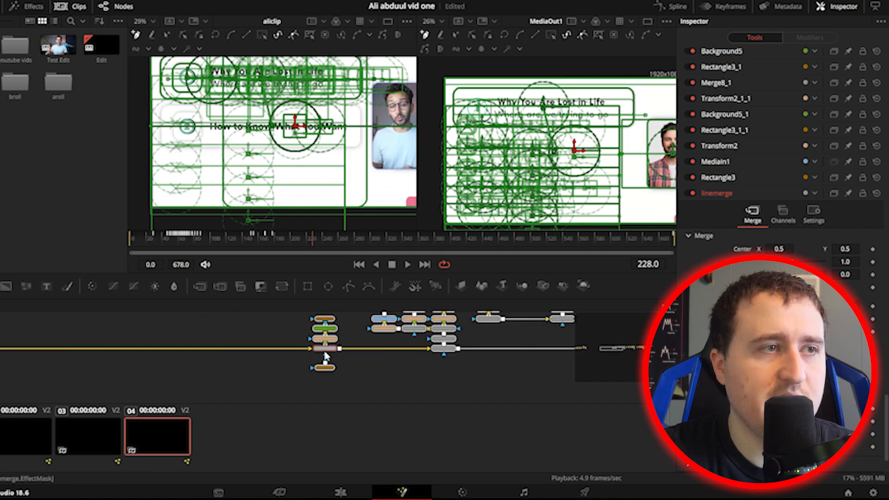
left_click_drag(327, 349, 585, 350)
left_click(394, 335)
key("ctrl+s")
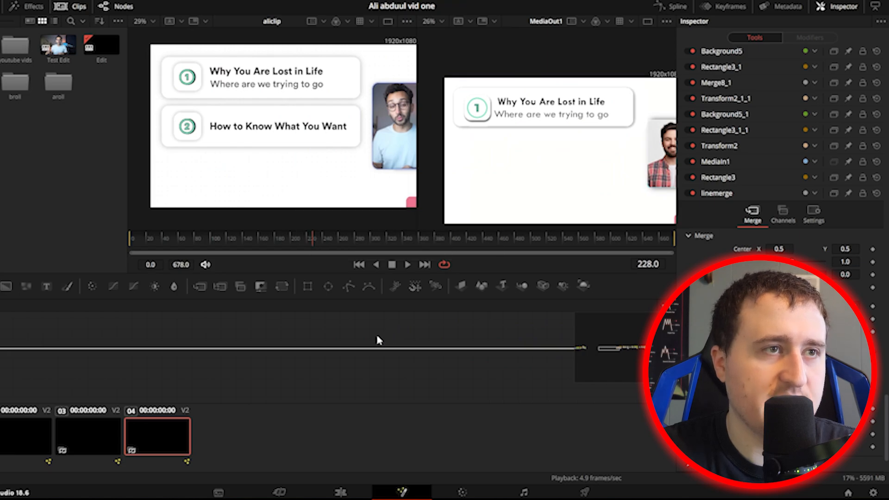
Copy the whole chapter 1 title group, from its rectangle, number and text nodes through its final merge, and paste it in the gap
left_click_drag(147, 345, 607, 362)
scroll(111, 351, "up", 1)
scroll(315, 338, "up", 3)
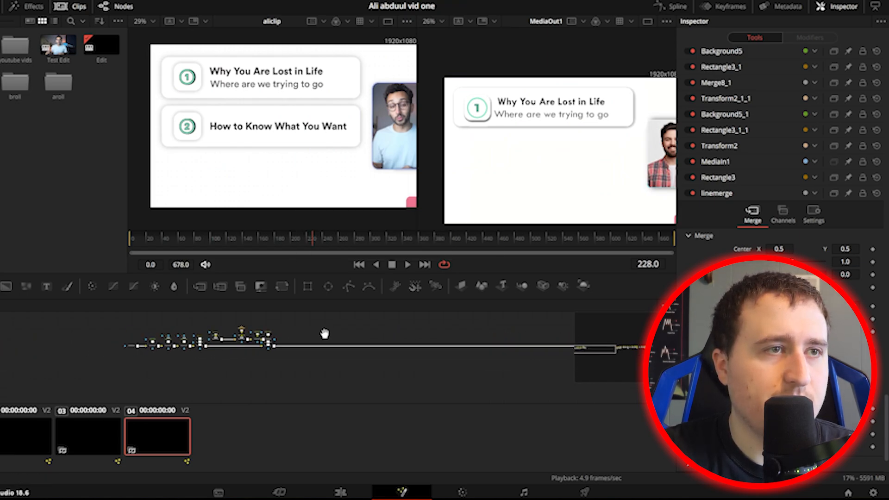
scroll(309, 345, "up", 4)
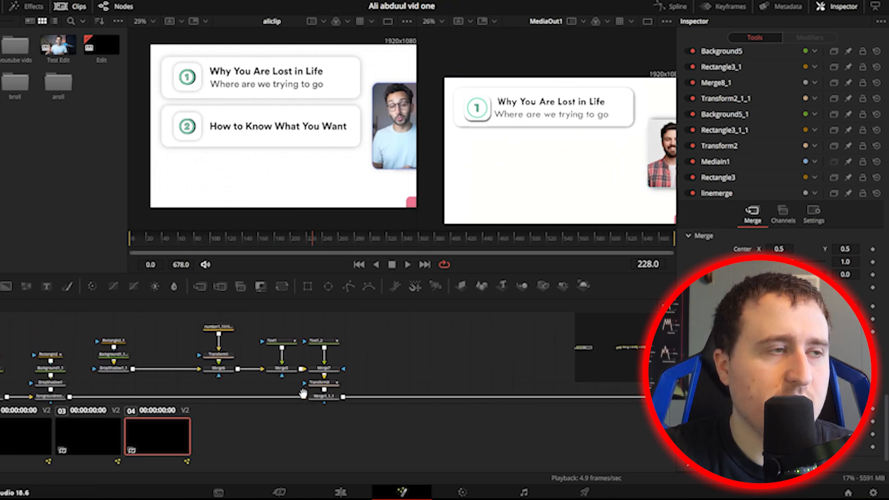
left_click_drag(95, 319, 357, 412)
left_click_drag(566, 354, 224, 368)
left_click(162, 327)
left_click_drag(163, 327, 168, 362)
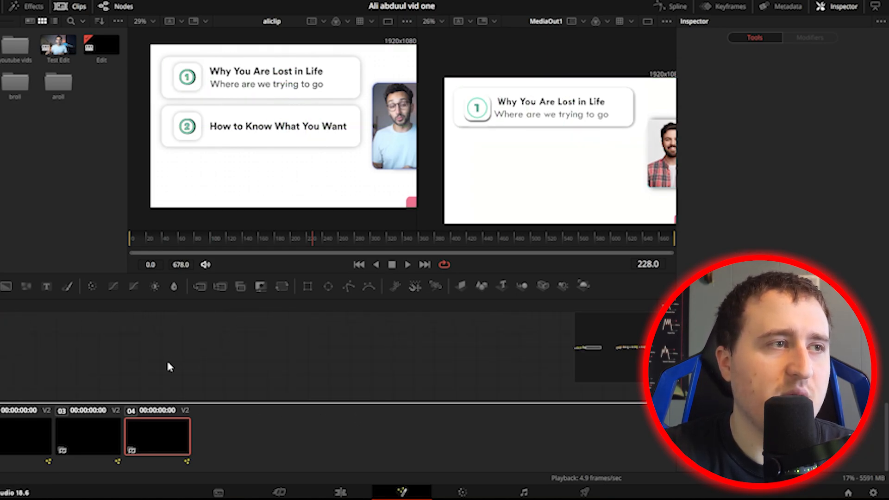
key("ctrl+v")
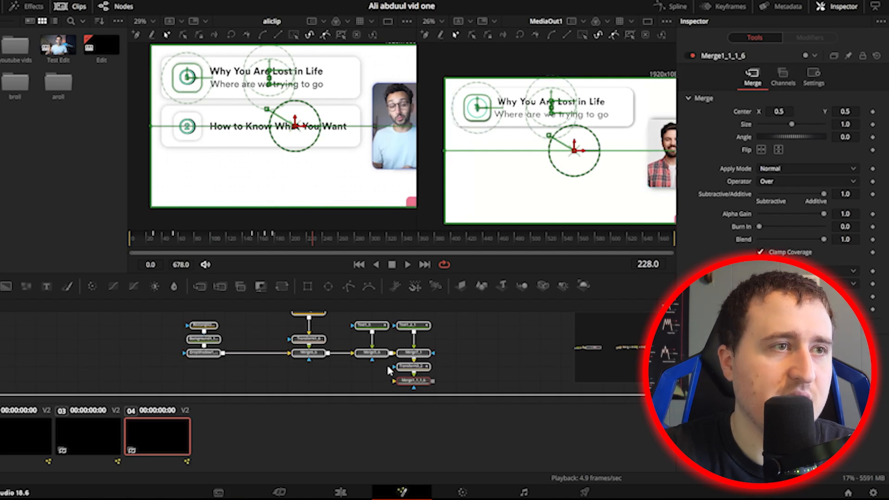
Insert the pasted group's final merge, Merge1_1_1_6, into the main connection line
left_click_drag(406, 386, 411, 362)
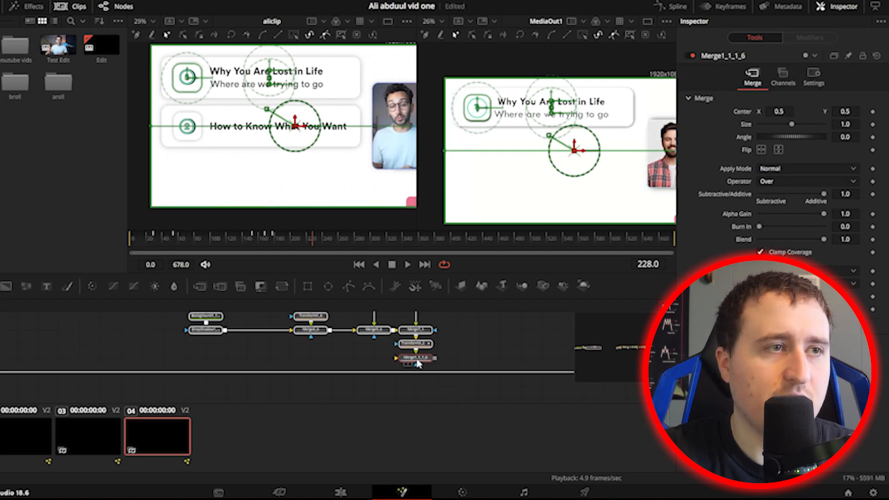
left_click_drag(418, 362, 418, 372)
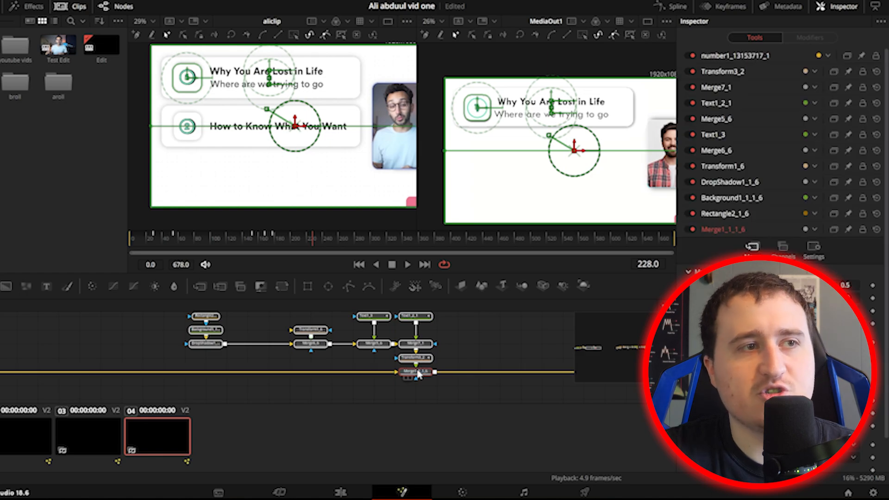
left_click(467, 346)
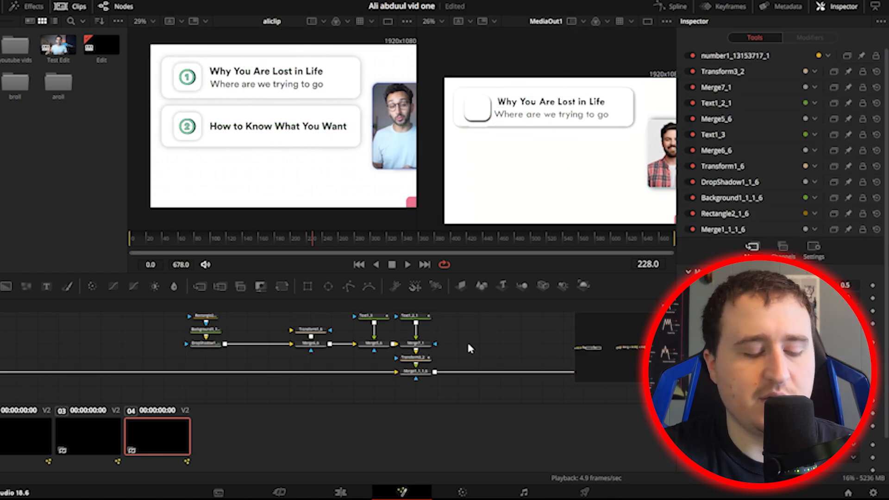
Delete the number 1 image node from the pasted title group
left_click_drag(456, 347, 468, 373)
left_click(323, 328)
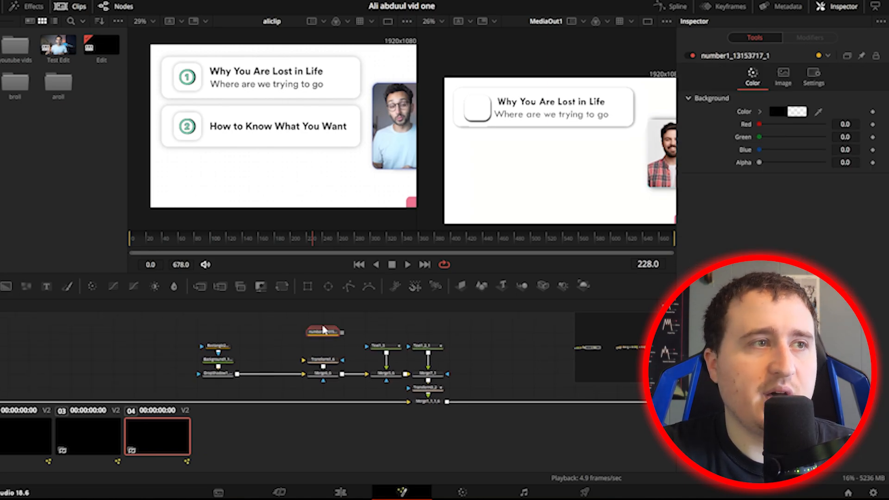
key("Delete")
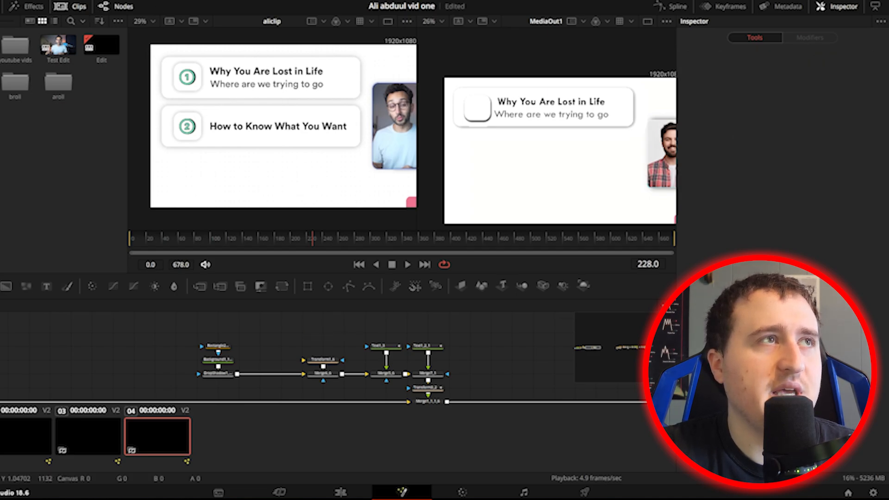
left_click(171, 0)
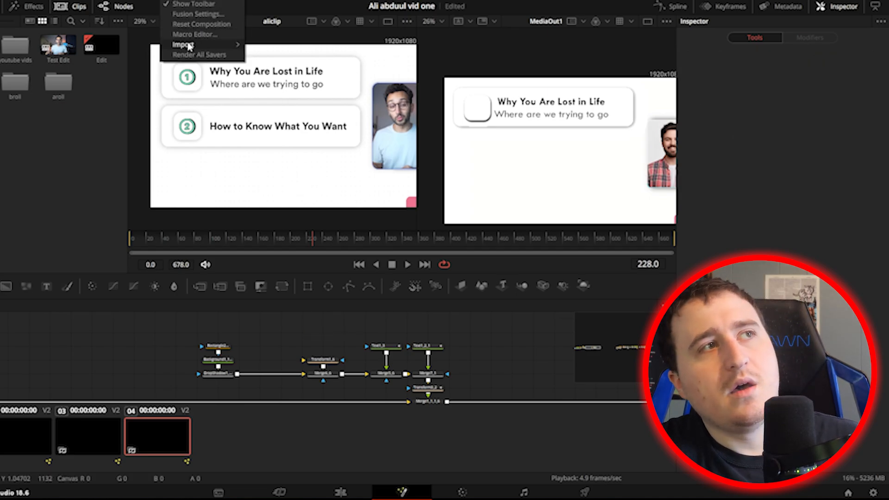
mouse_move(189, 46)
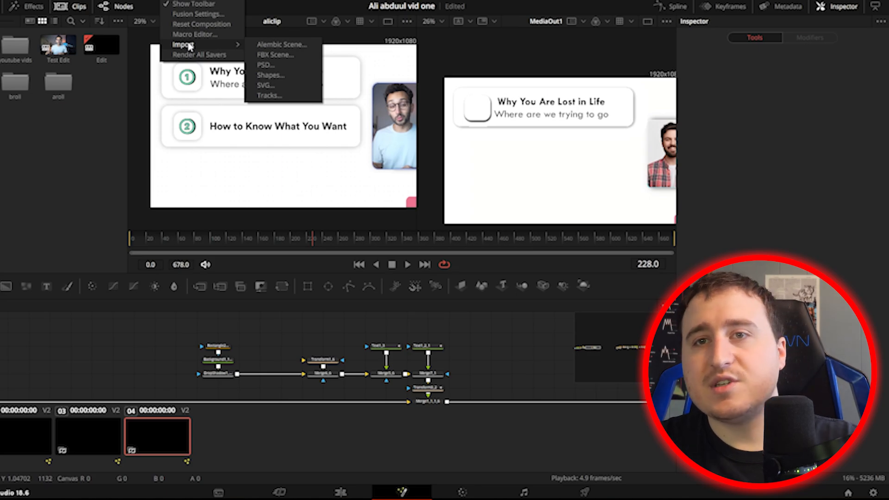
left_click(277, 88)
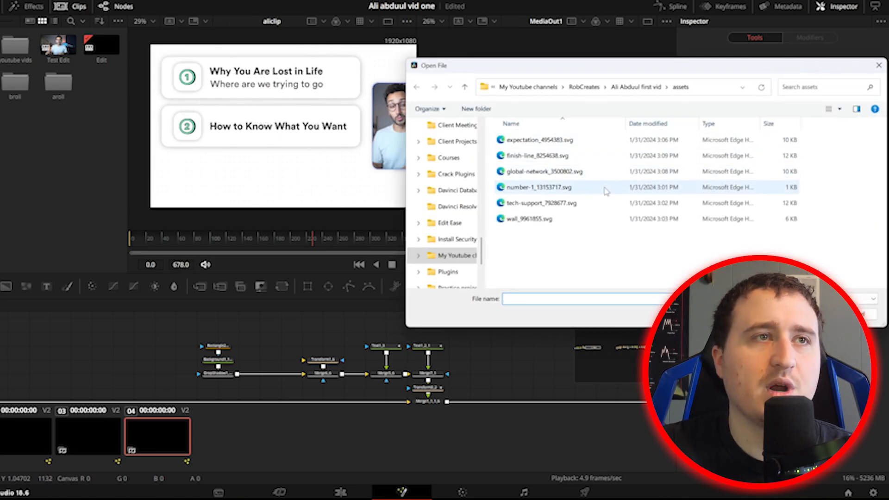
left_click(635, 87)
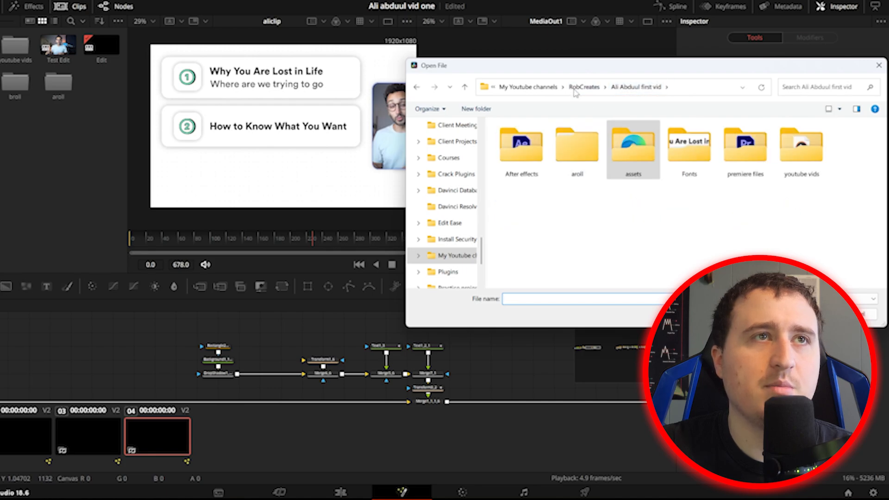
left_click(582, 87)
double_click(578, 148)
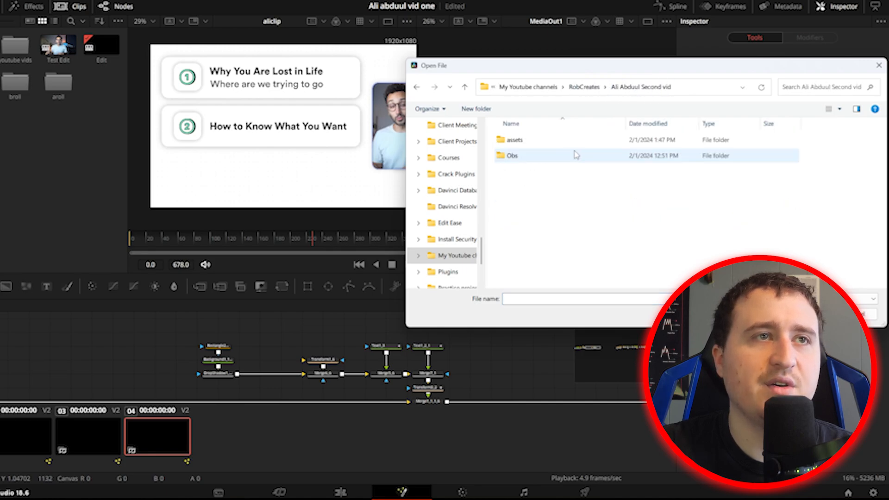
double_click(524, 140)
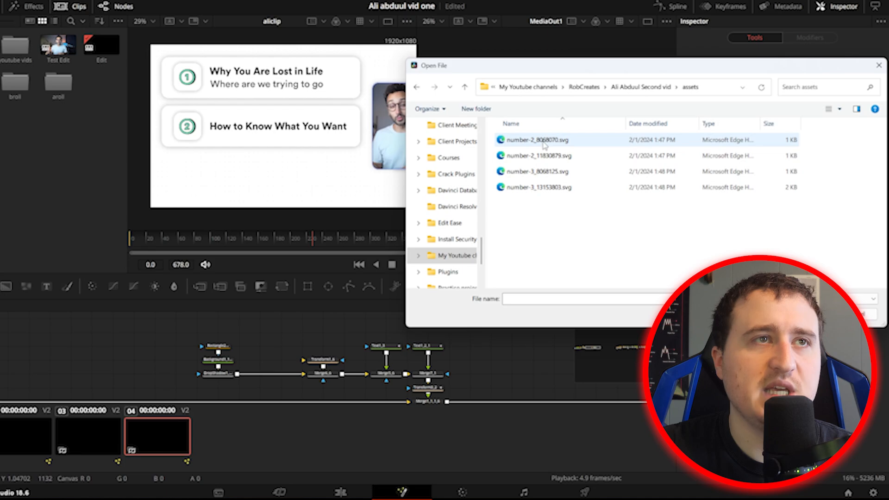
double_click(544, 140)
left_click(479, 212)
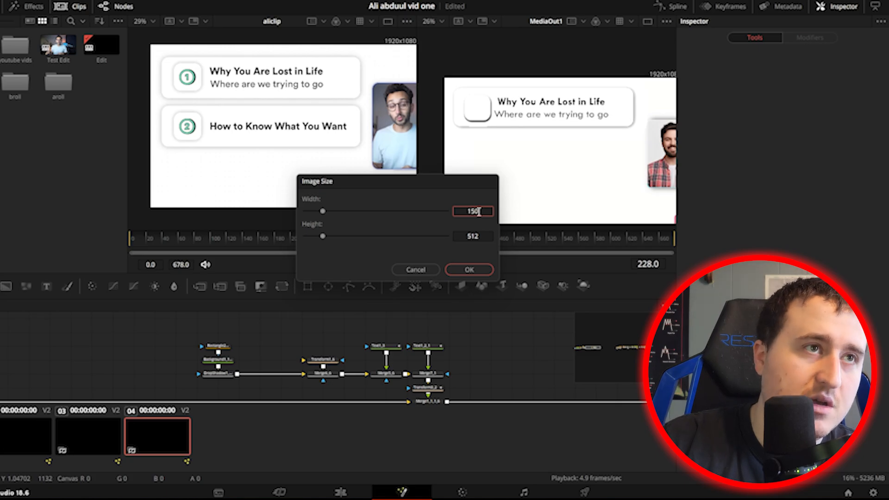
key("Return")
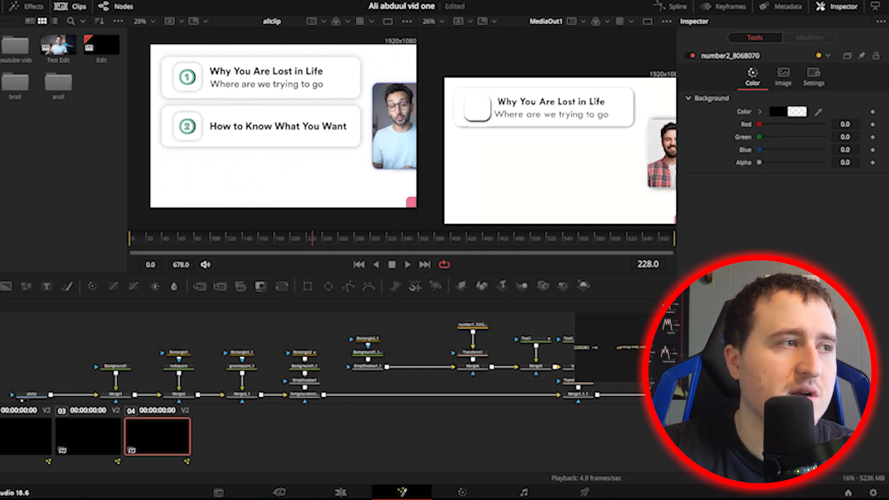
Place the imported number 2 group above Transform1_6 in the pasted title group and connect it to that transform
left_click_drag(2, 354, 213, 321)
left_click_drag(111, 324, 306, 354)
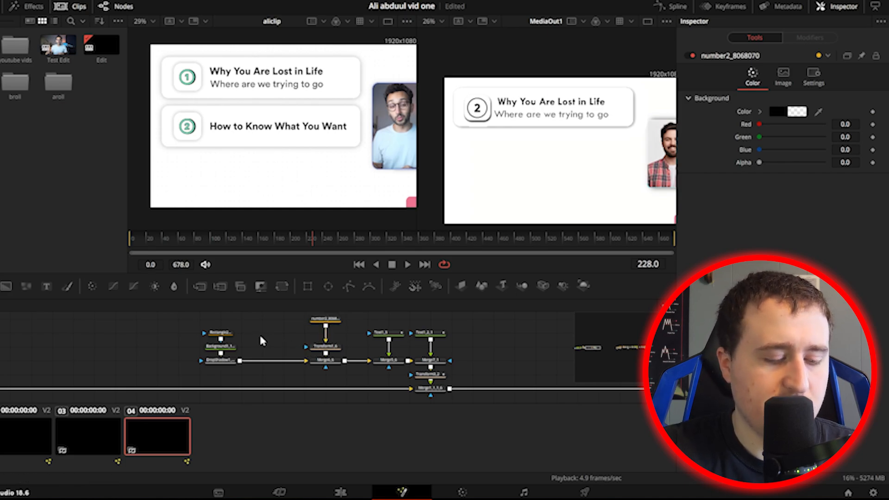
left_click(330, 320)
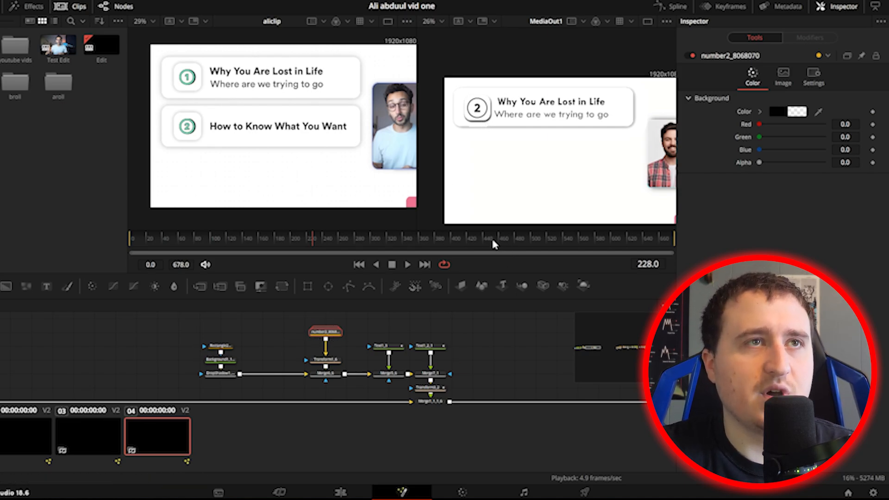
Disable the pasted group's final merge, Merge1_1_1_6, and expand the number 2 group to access its nodes
scroll(441, 385, "down", 1)
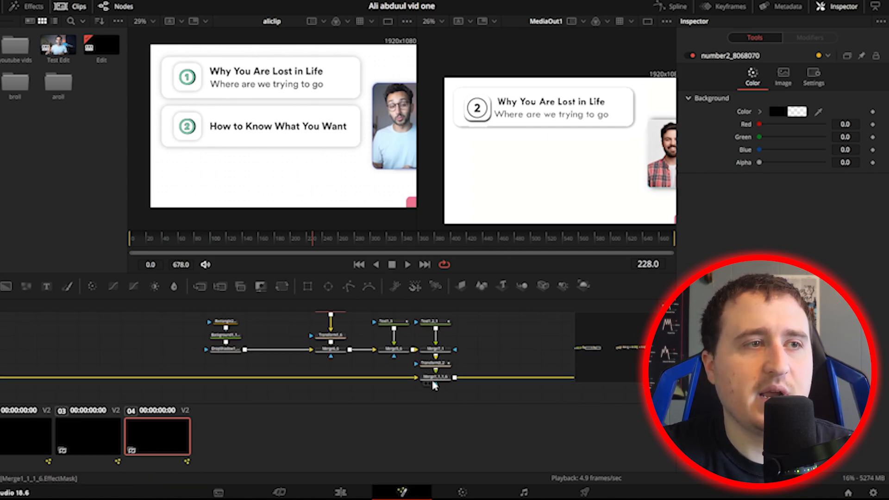
left_click(437, 377)
key("ctrl+p")
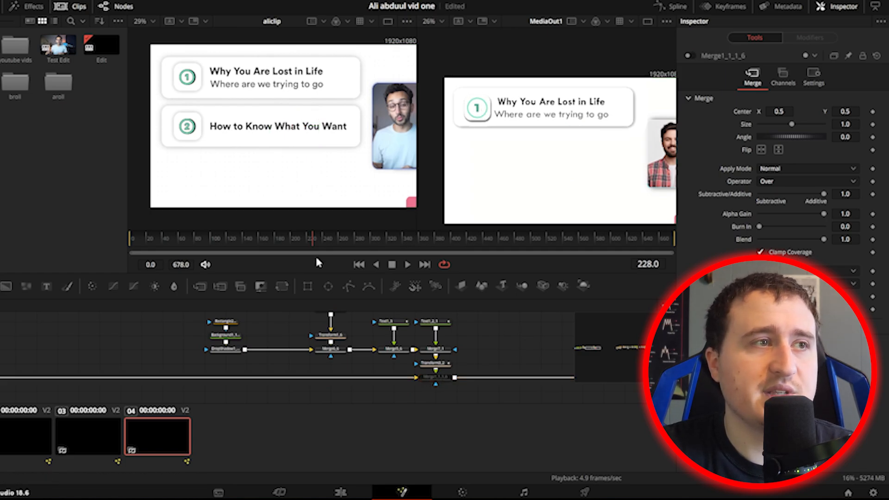
left_click_drag(323, 337, 328, 361)
double_click(335, 332)
left_click_drag(366, 338, 367, 328)
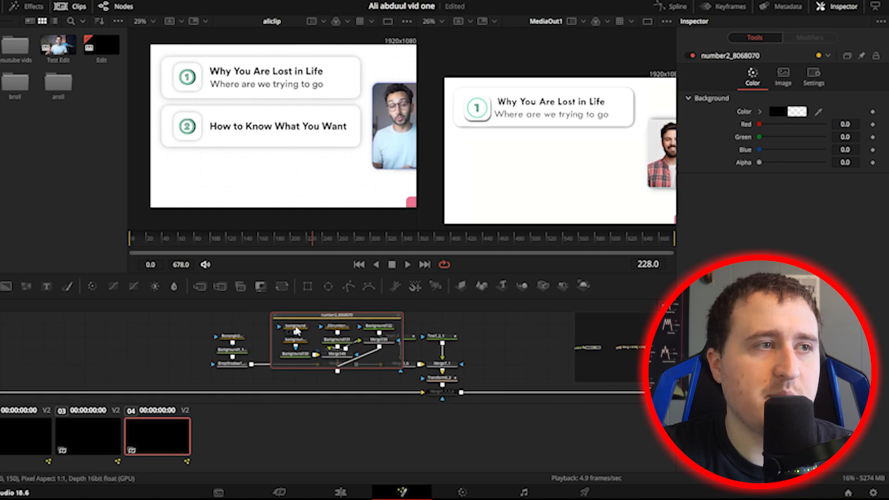
left_click(446, 392)
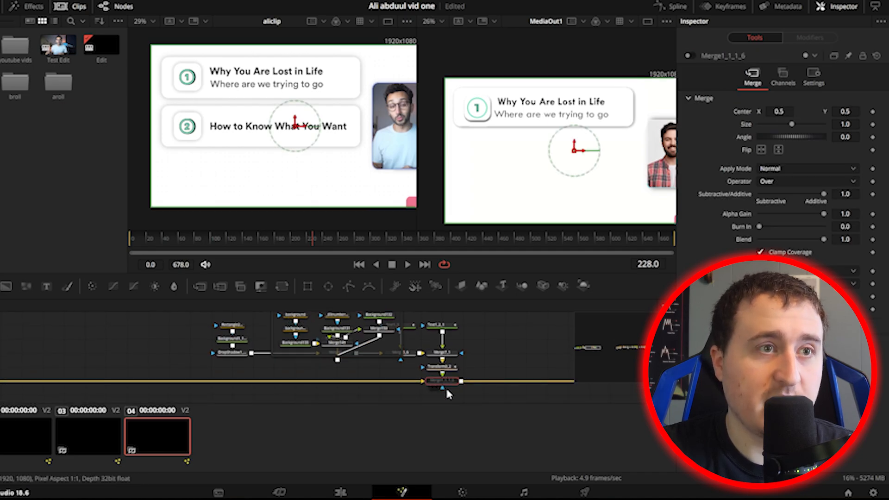
scroll(514, 359, "up", 3)
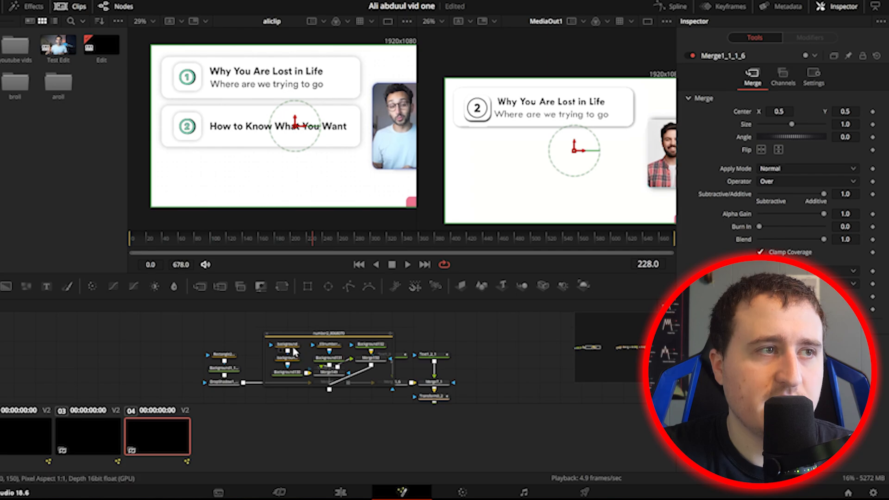
left_click(289, 348)
left_click(293, 363)
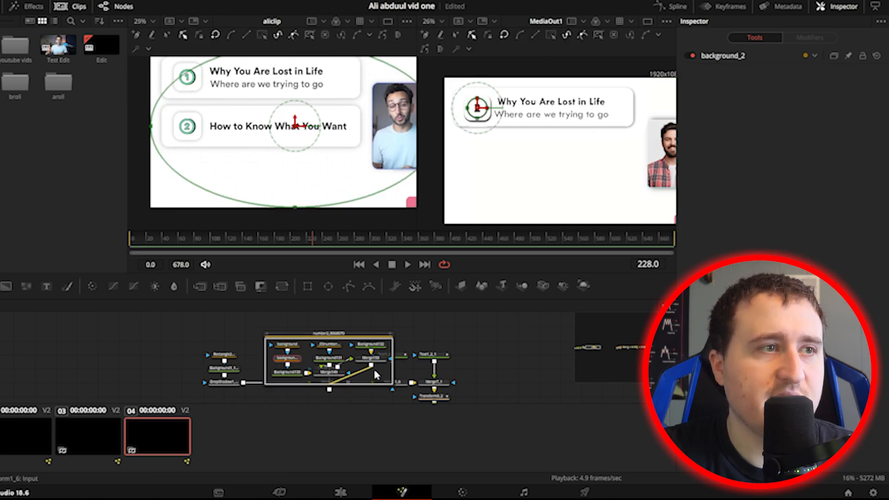
scroll(417, 333, "down", 5)
left_click(413, 355)
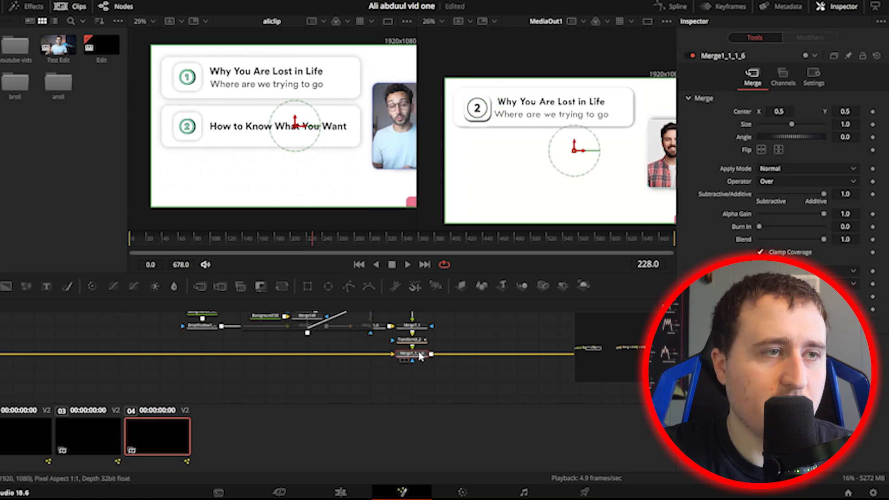
key("ctrl+p")
Set the Background130 colour in the number 2 group by sampling the green ring around the number 1
left_click_drag(420, 339, 445, 396)
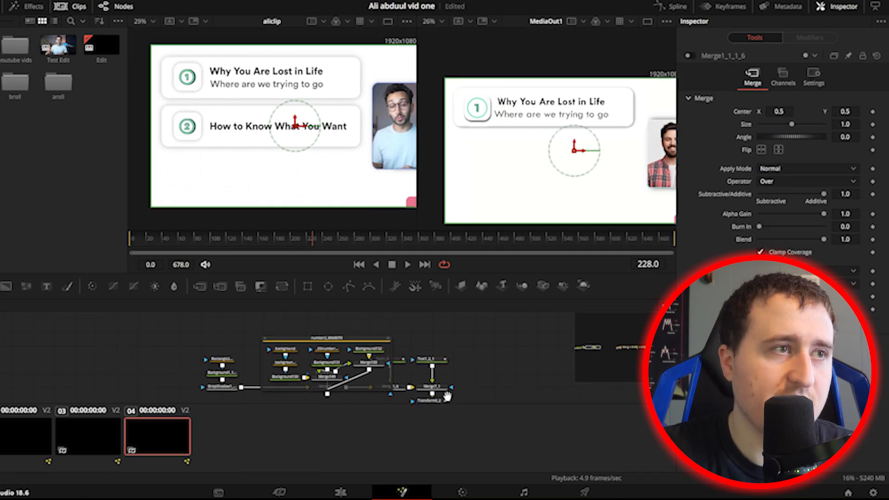
left_click(532, 354)
left_click(285, 379)
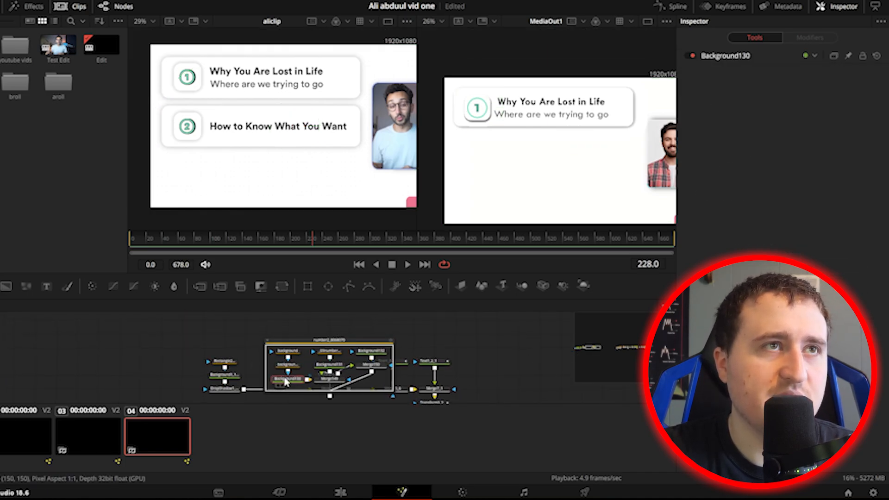
scroll(484, 110, "up", 3)
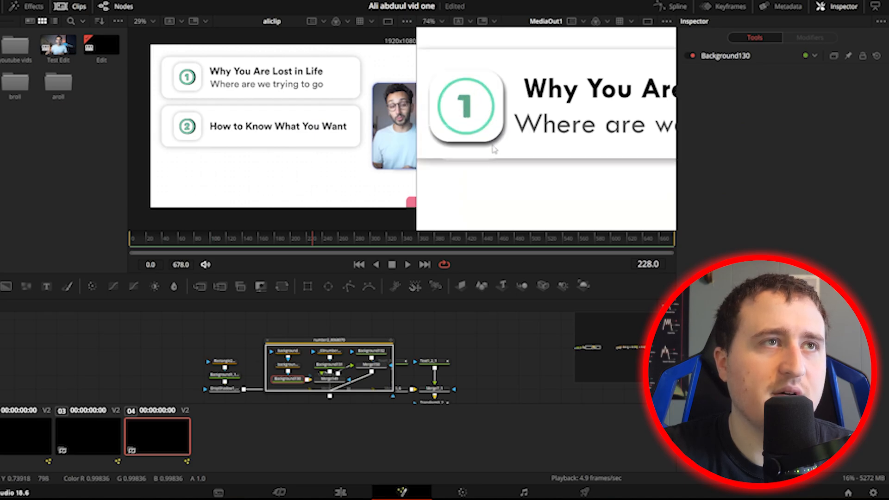
left_click(757, 56)
left_click_drag(820, 161, 495, 91)
Set the Background131 colour in the number 2 group by sampling the darker green of the digit 1
left_click(334, 366)
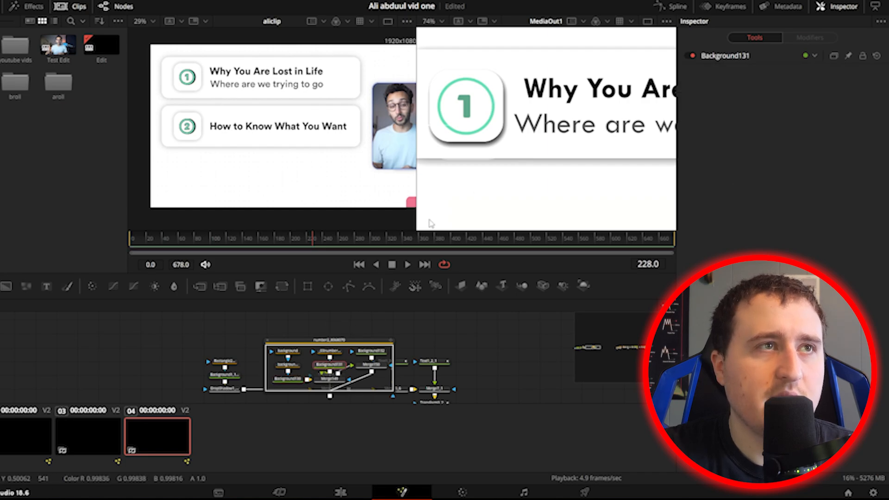
left_click(757, 57)
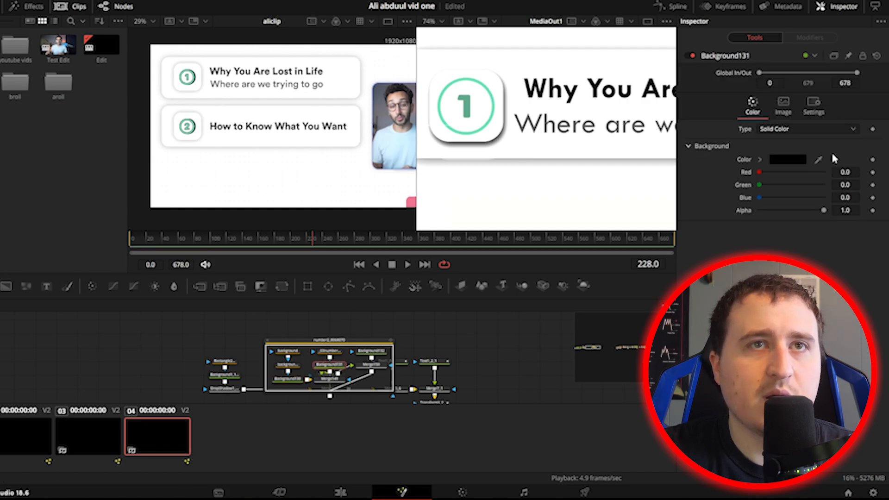
left_click_drag(819, 161, 469, 106)
Re-enable Merge1_1_1_6, check the recoloured number 2 in the viewer, and collapse the number 2 group
scroll(417, 335, "up", 5)
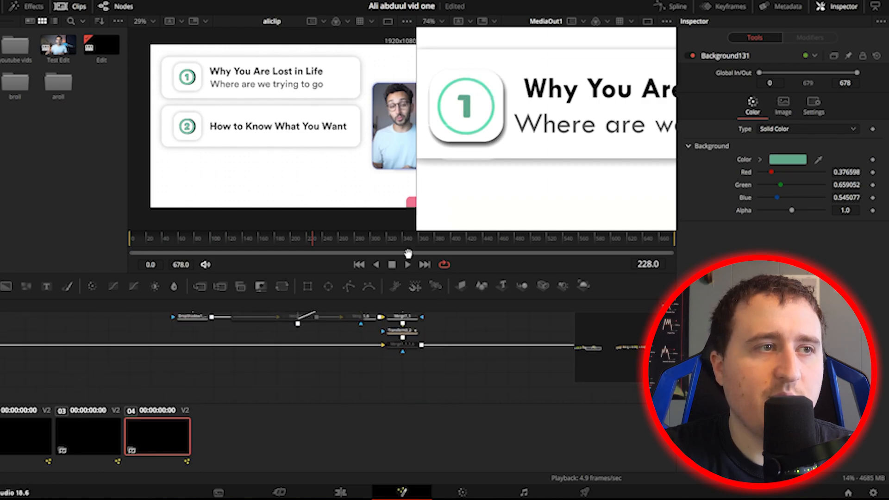
left_click(395, 336)
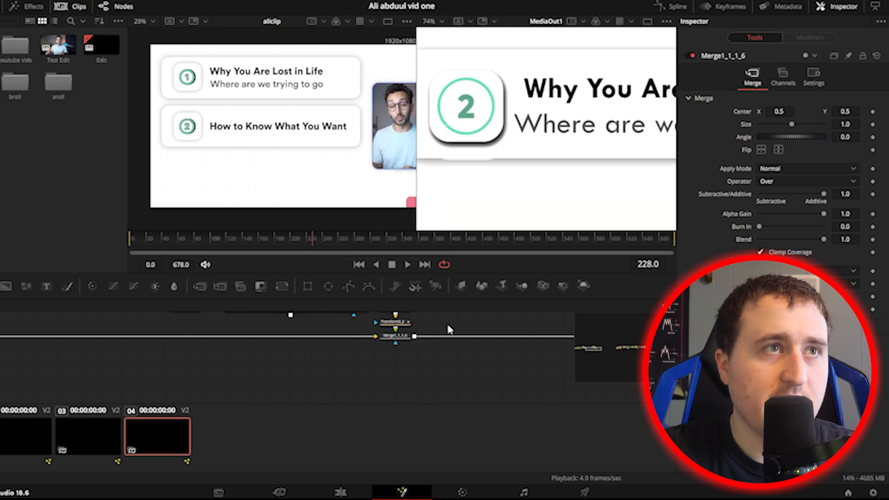
scroll(468, 120, "down", 3)
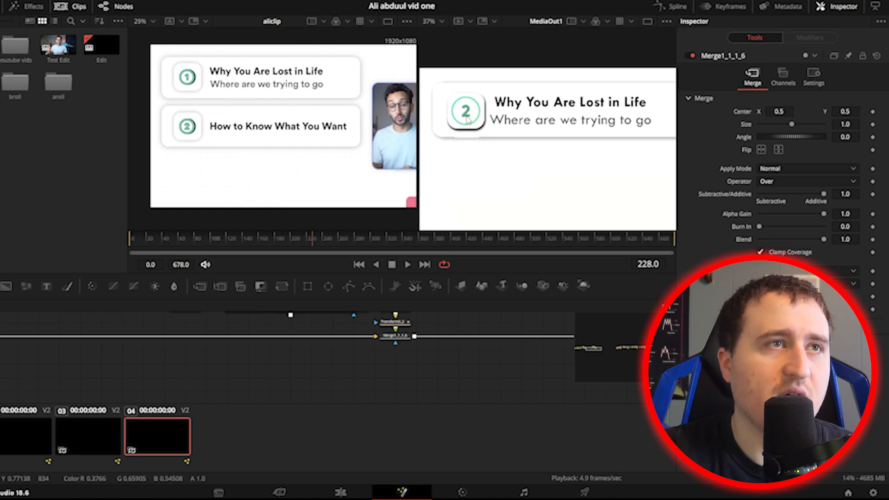
scroll(483, 95, "up", 2)
scroll(454, 325, "down", 3)
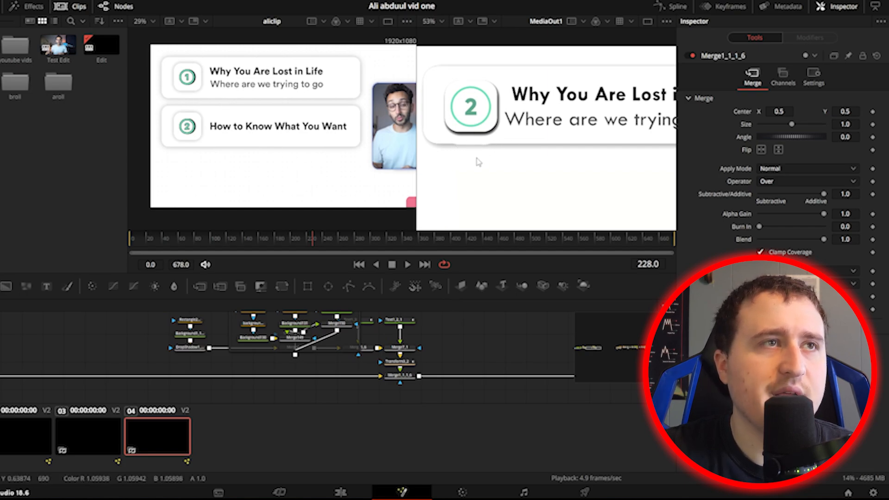
left_click_drag(479, 348, 459, 377)
left_click(214, 328)
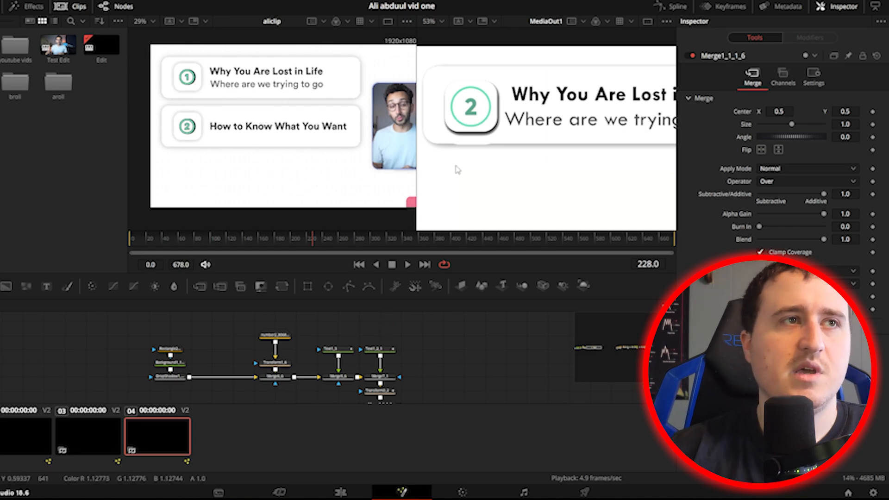
Add Size and Center keyframes to the pasted group's Transform3_2 at frame 228
left_click_drag(451, 352, 455, 319)
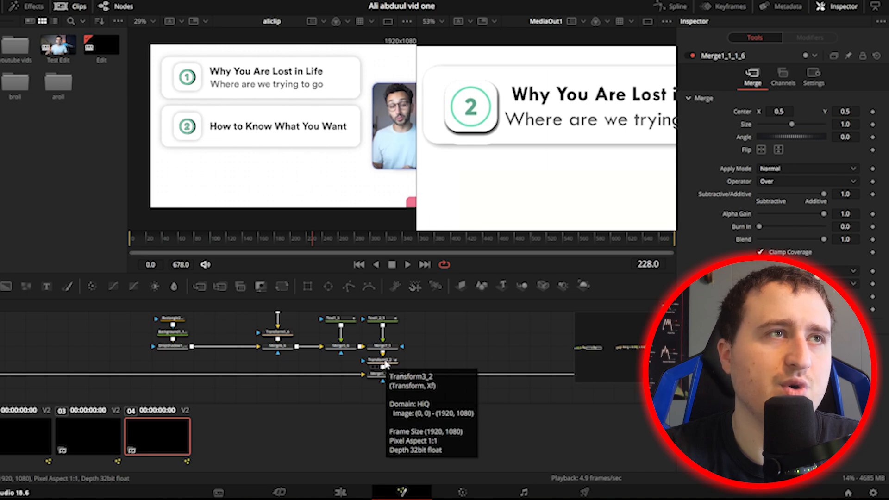
left_click(384, 365)
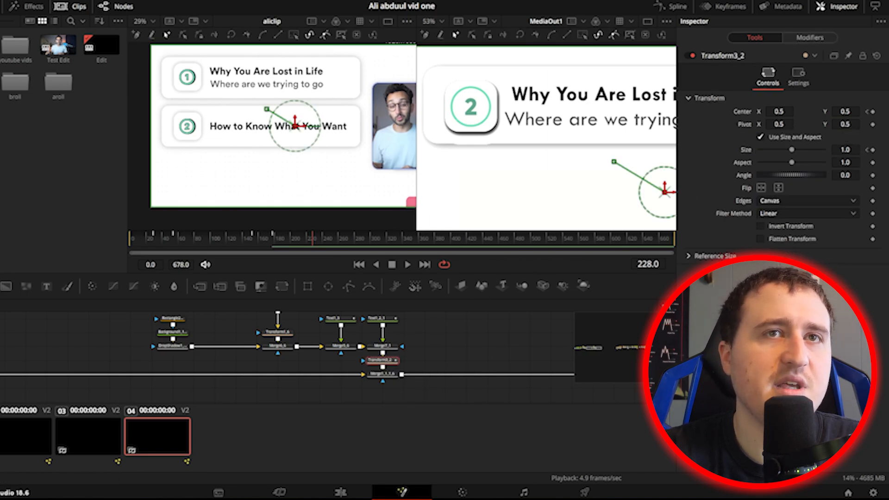
left_click(873, 150)
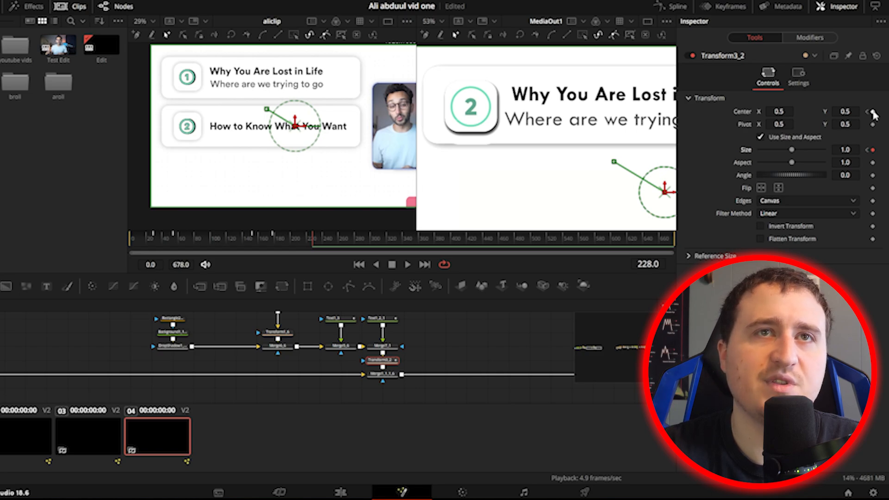
left_click(872, 112)
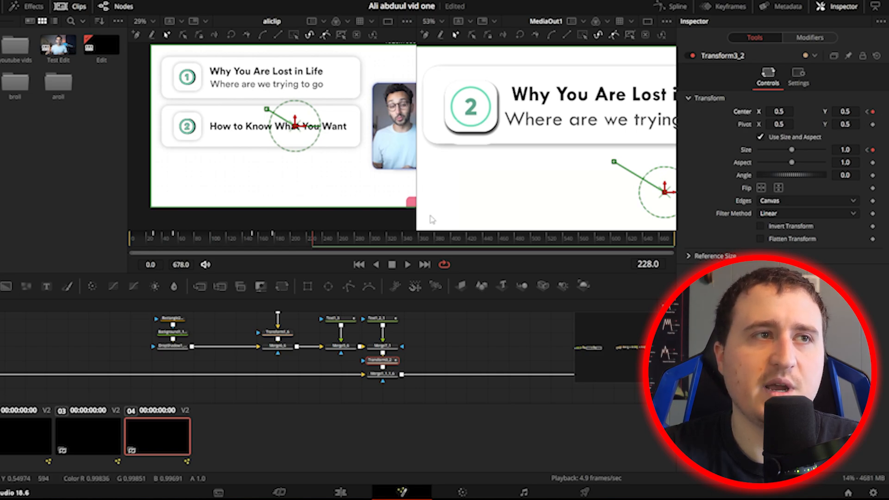
Remove all of Transform3_2's Center and Size keyframes before frame 228, stepping back through them one by one
left_click(867, 112)
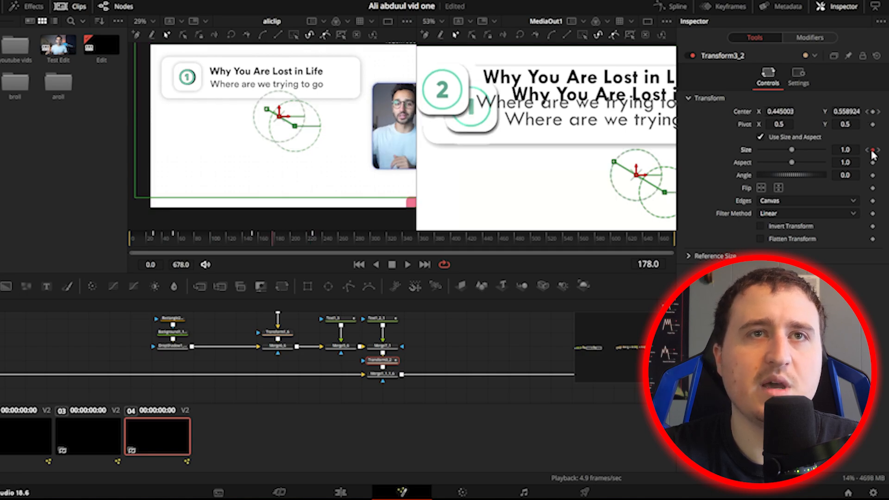
left_click(867, 112)
left_click(873, 112)
left_click(872, 150)
left_click(867, 112)
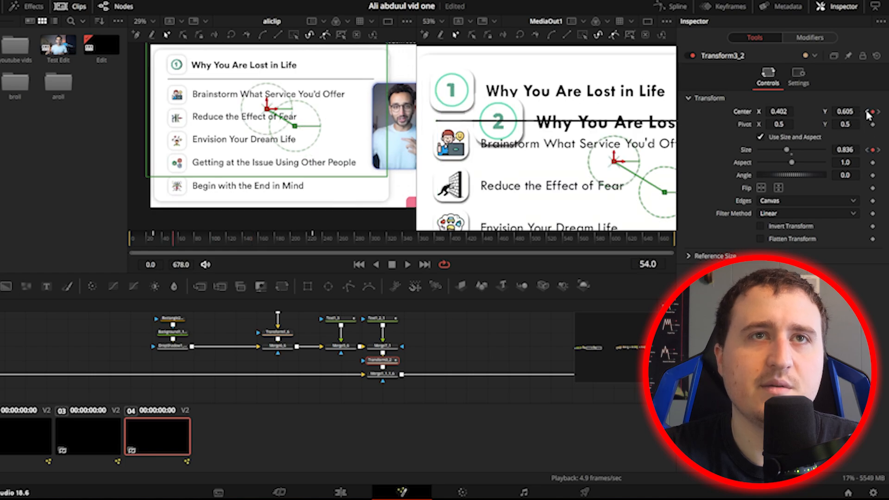
left_click(873, 112)
left_click(872, 150)
left_click(867, 150)
left_click(872, 150)
left_click(873, 112)
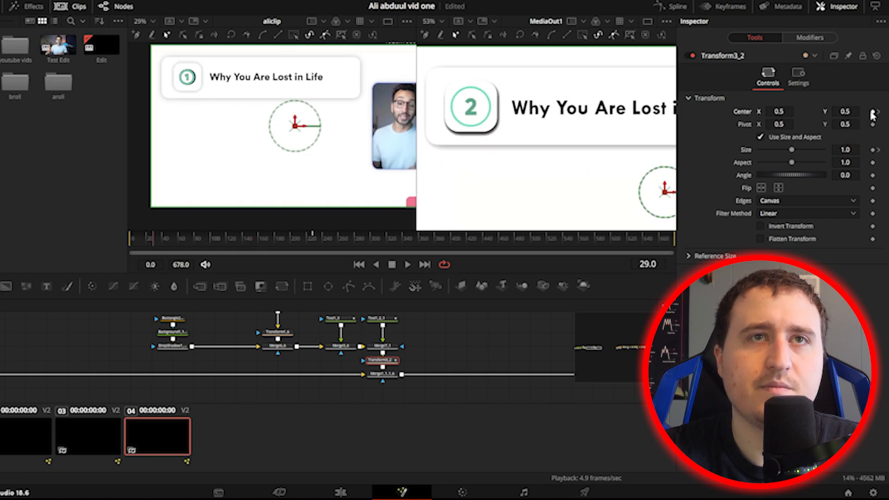
left_click(462, 342)
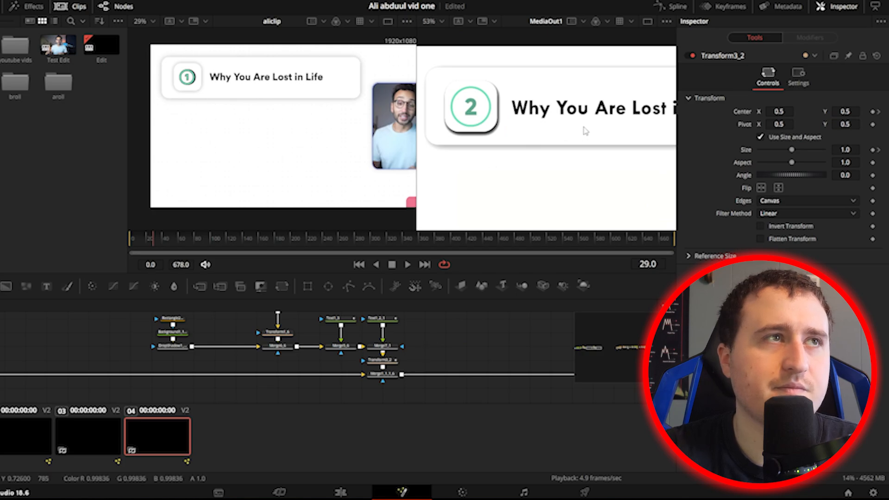
Scrub the reference clip to frame 205, looking for where the second chapter box starts rising into view
scroll(585, 131, "down", 6)
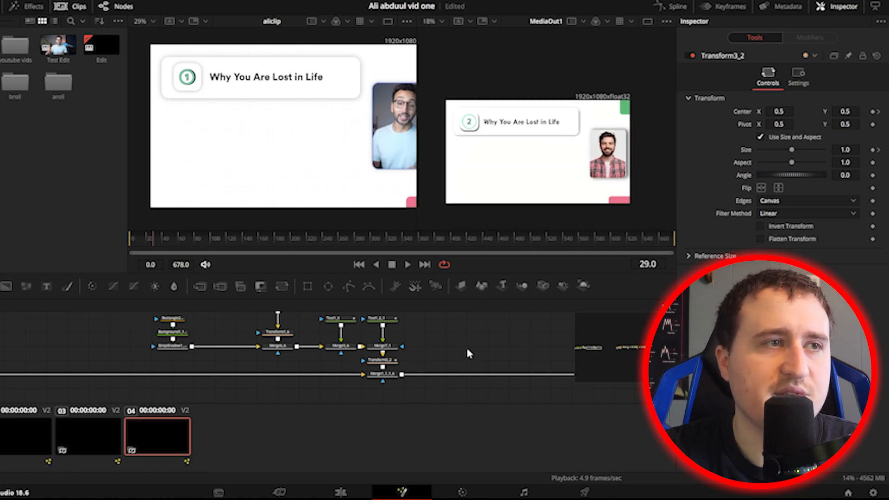
left_click_drag(363, 239, 332, 245)
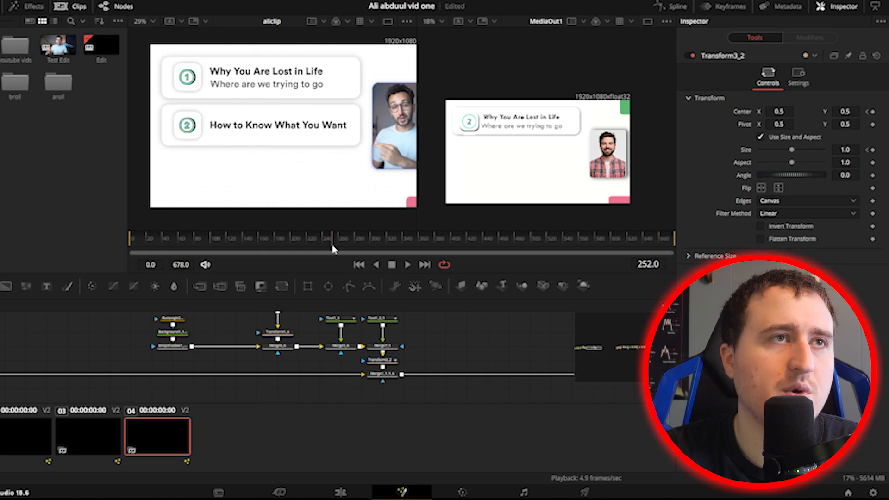
left_click_drag(335, 237, 380, 244)
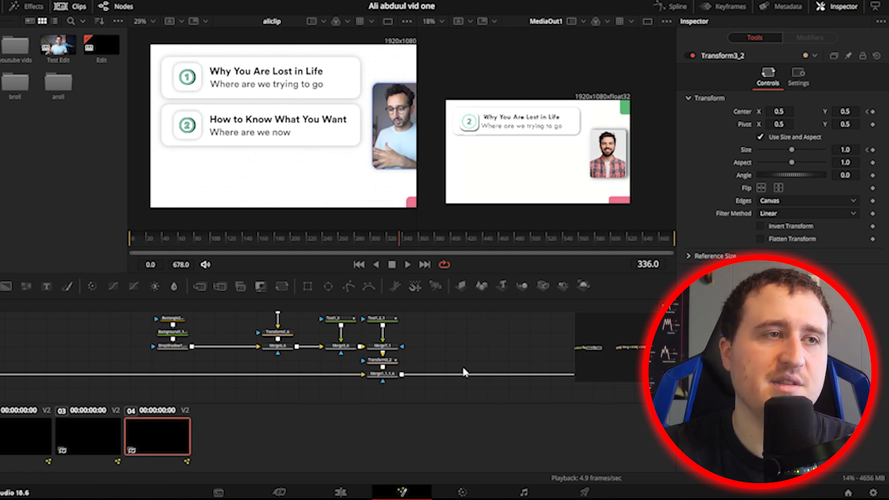
left_click_drag(388, 242, 264, 254)
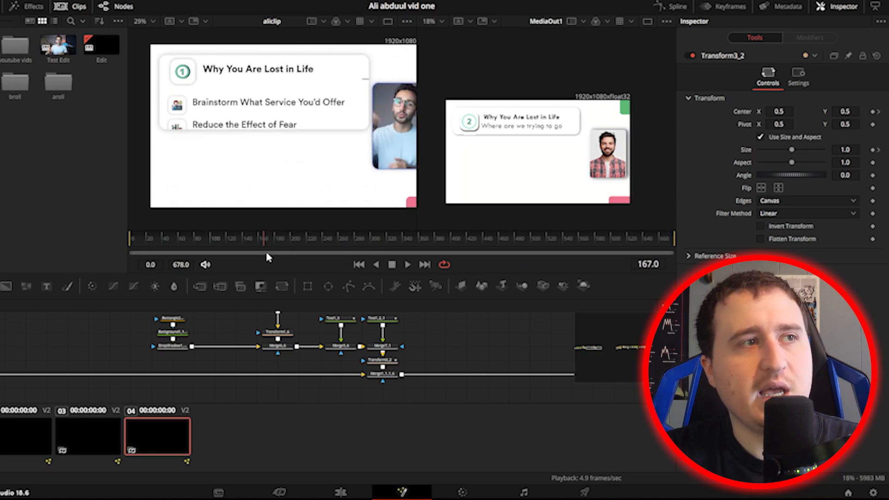
scroll(306, 134, "down", 2)
left_click_drag(276, 238, 297, 243)
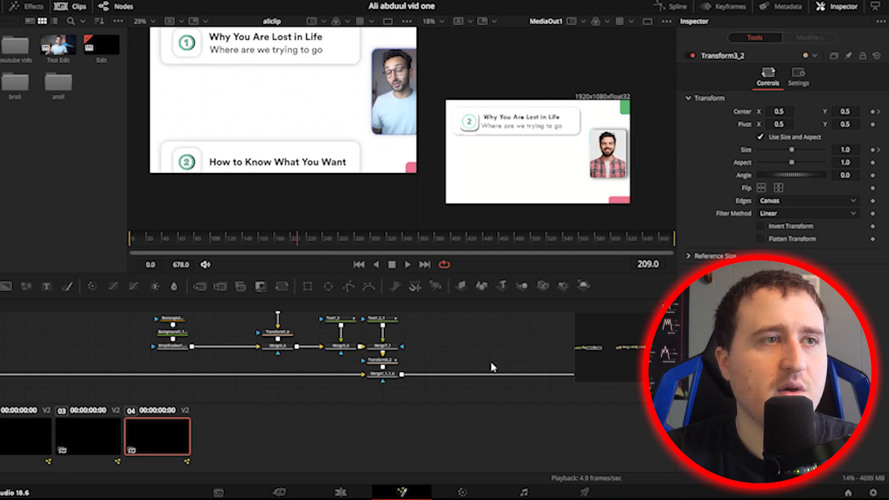
key("Left")
key("Left")
key("Left")
key("Left")
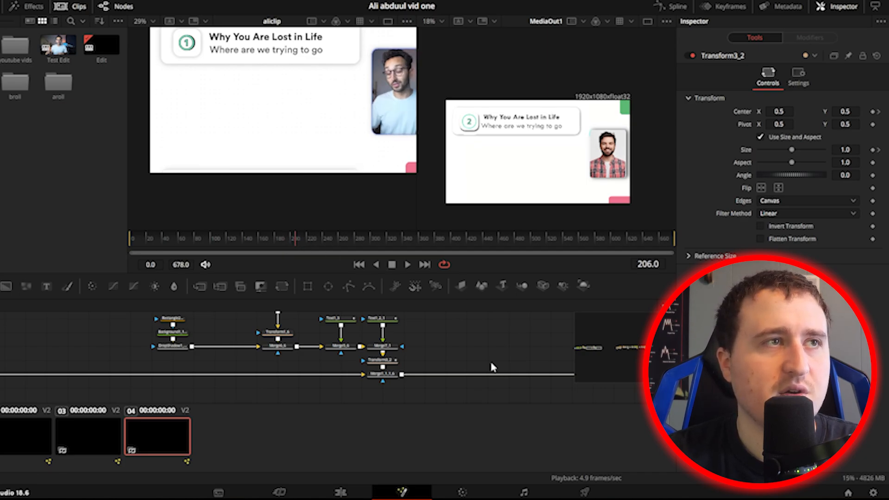
key("Left")
key("Right")
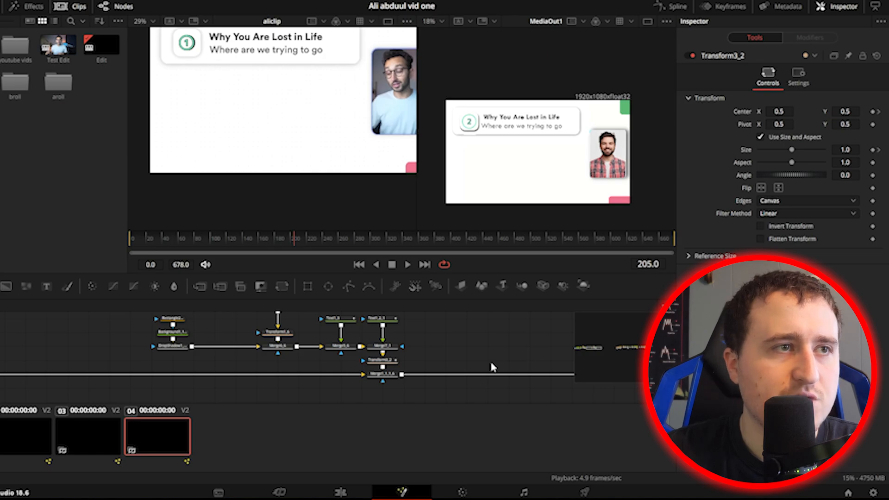
Keyframe Transform3_2's Size and Center at frame 205 and remove their keyframes at frame 228
left_click(385, 362)
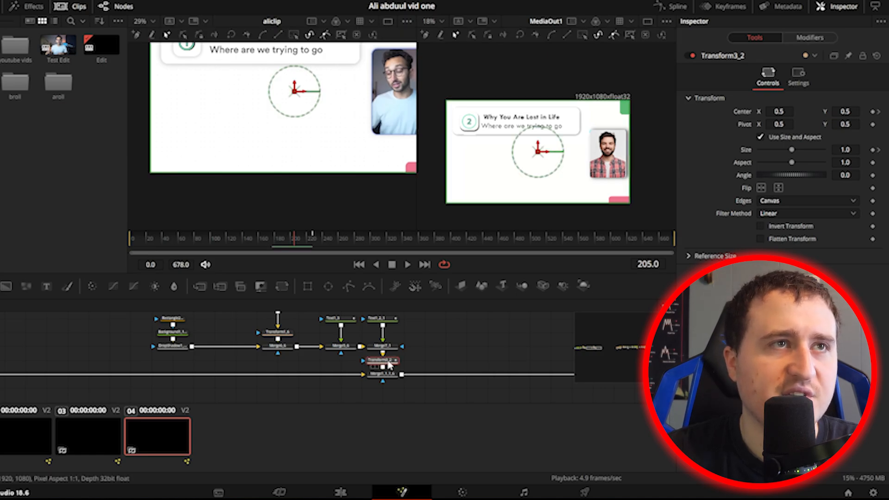
left_click(874, 150)
left_click(873, 112)
left_click(879, 150)
left_click(873, 150)
left_click(873, 113)
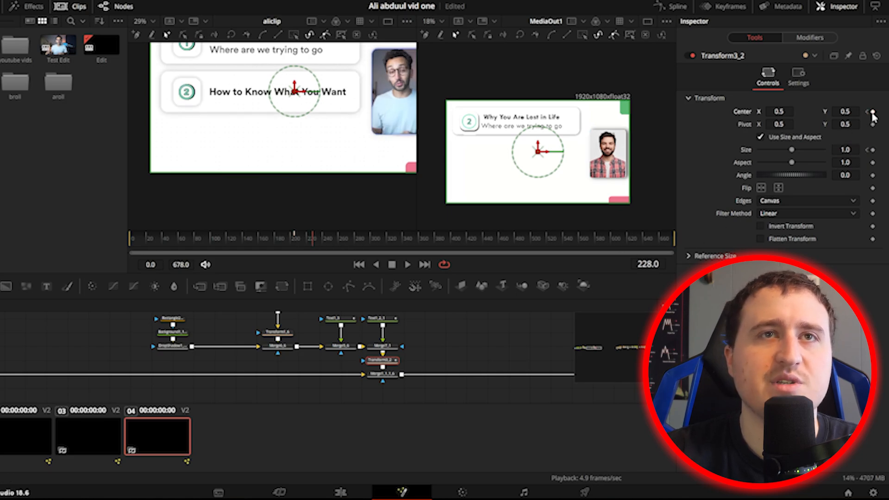
left_click(868, 150)
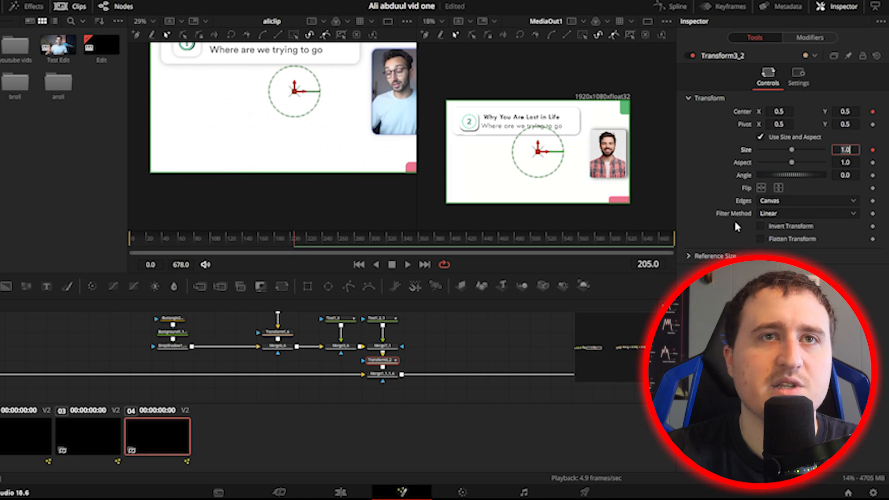
Add Center and Size keyframes to Transform3_2 at frame 232, where the second box has settled in the reference clip
key("Right")
key("Right")
key("Right")
key("Right")
key("Right")
key("Right")
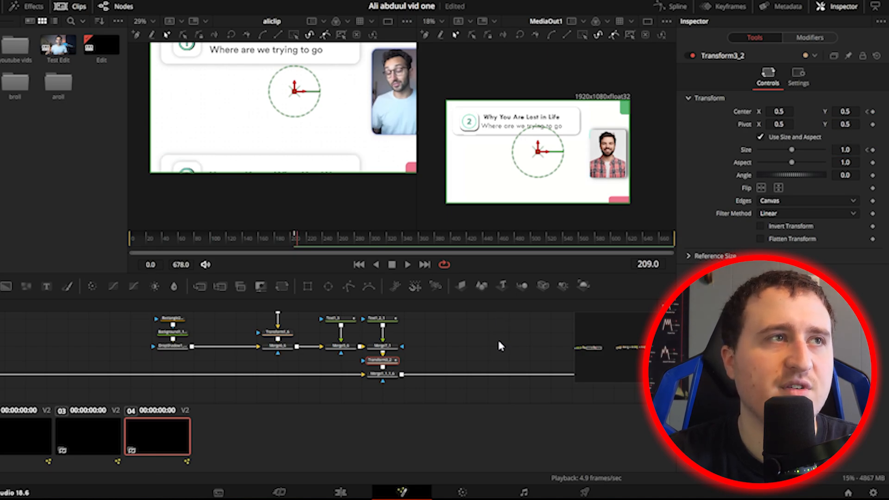
key("Right")
key("Right")
key("Right")
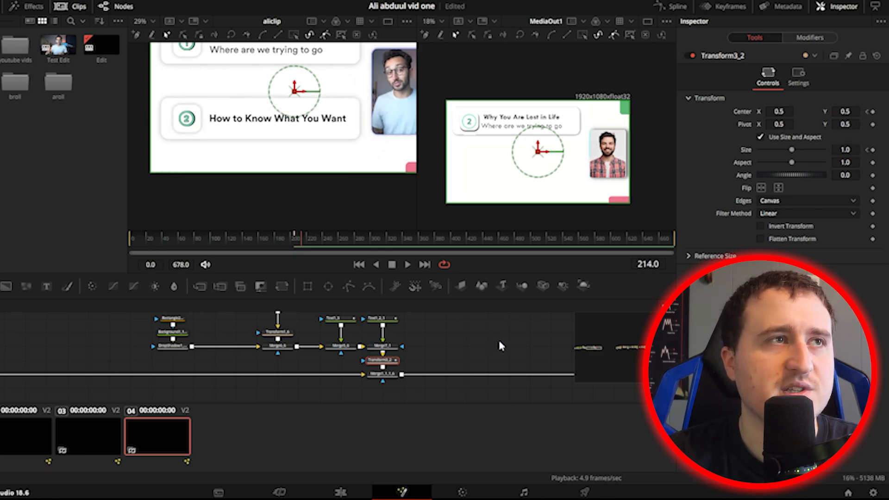
key("Right")
key("Right")
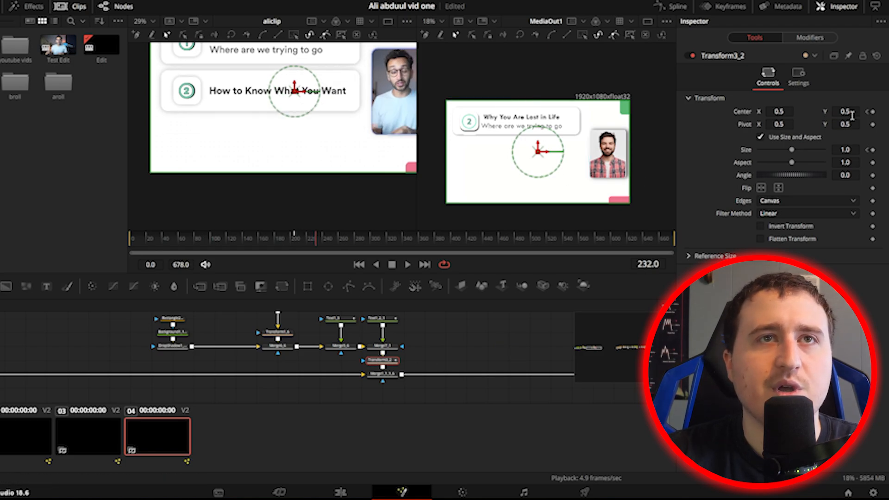
left_click(871, 112)
left_click(873, 150)
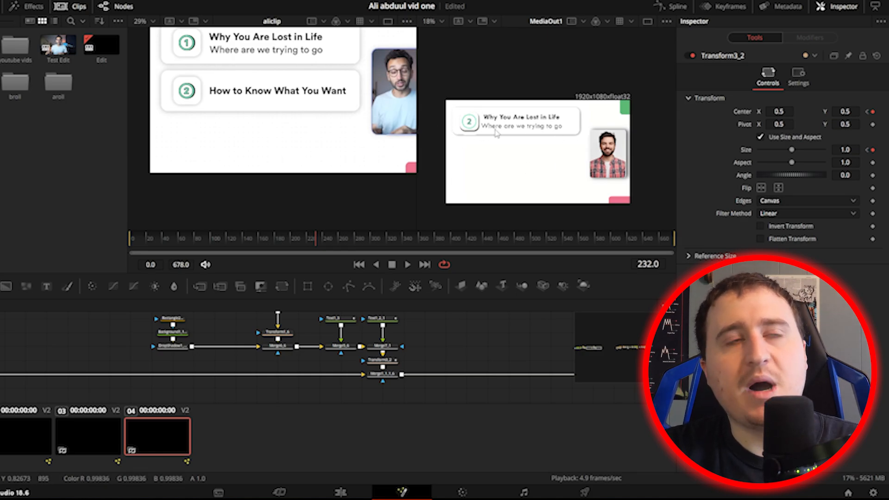
Copy the Rectangle2, Background1_1, DropShadow1 and foregroundrectanglebox nodes and paste them in front of the second chapter's node group
left_click_drag(473, 338, 614, 331)
left_click_drag(210, 329, 473, 337)
left_click_drag(208, 348, 445, 350)
left_click_drag(175, 356, 211, 354)
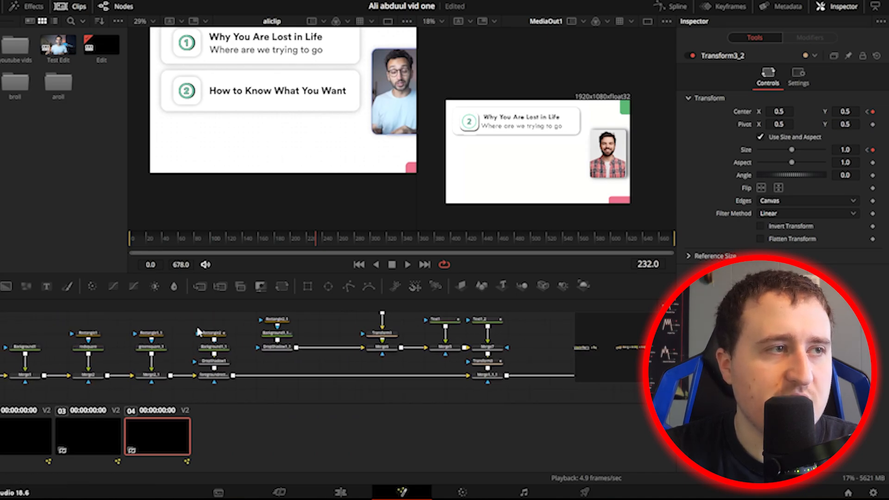
left_click_drag(190, 321, 221, 379)
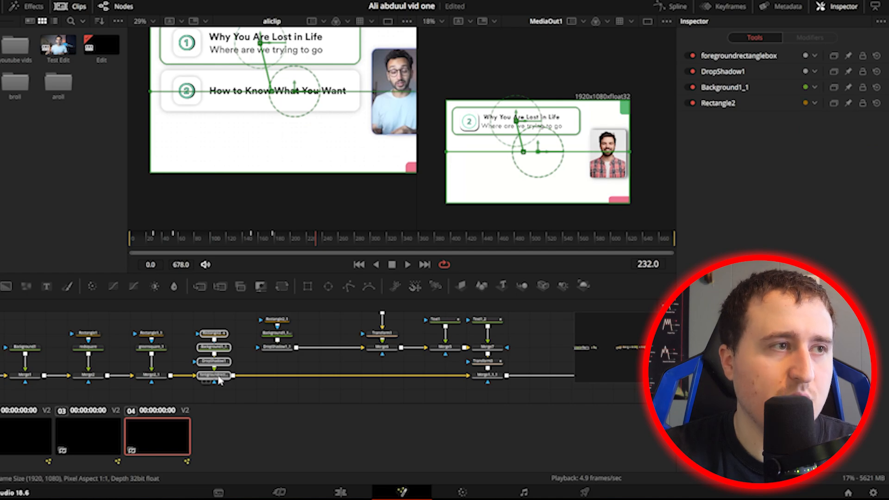
scroll(461, 370, "down", 2)
left_click_drag(439, 350, 107, 398)
left_click_drag(412, 355, 172, 349)
left_click(203, 337)
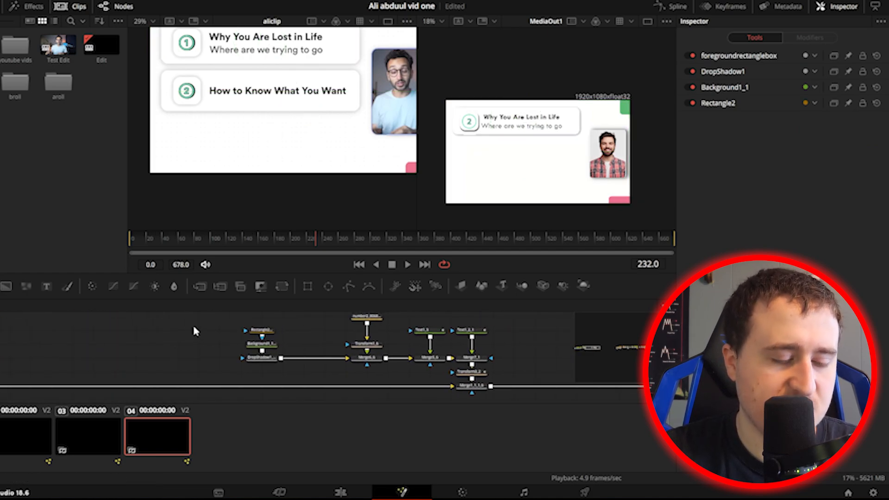
key("ctrl+v")
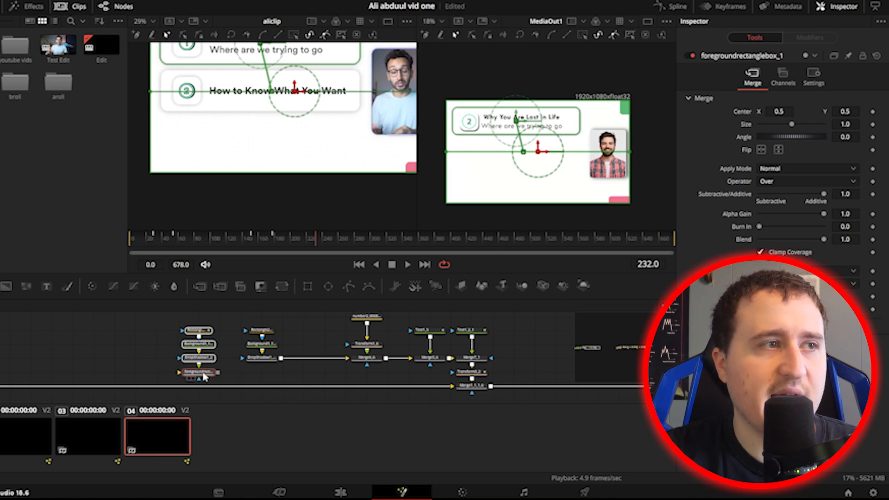
left_click_drag(208, 373, 208, 359)
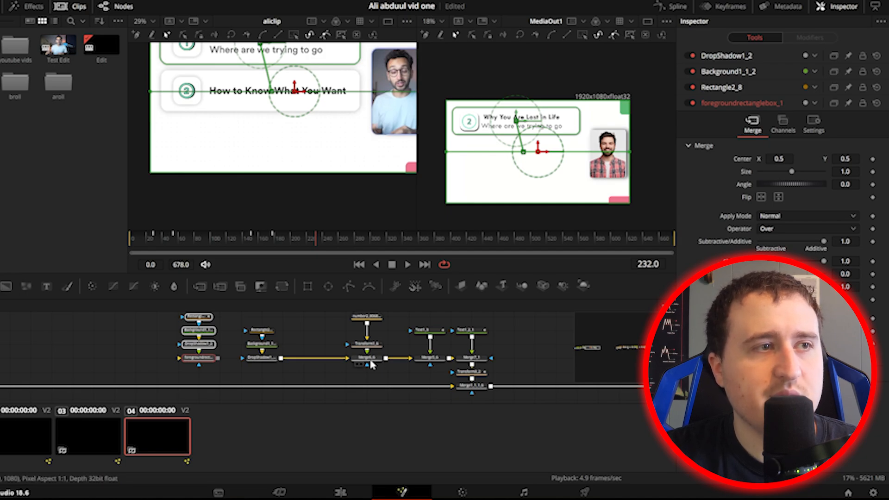
Raise the second group's number-box nodes and insert a Merge node below them that feeds the number 2 merge
left_click_drag(252, 332, 302, 347)
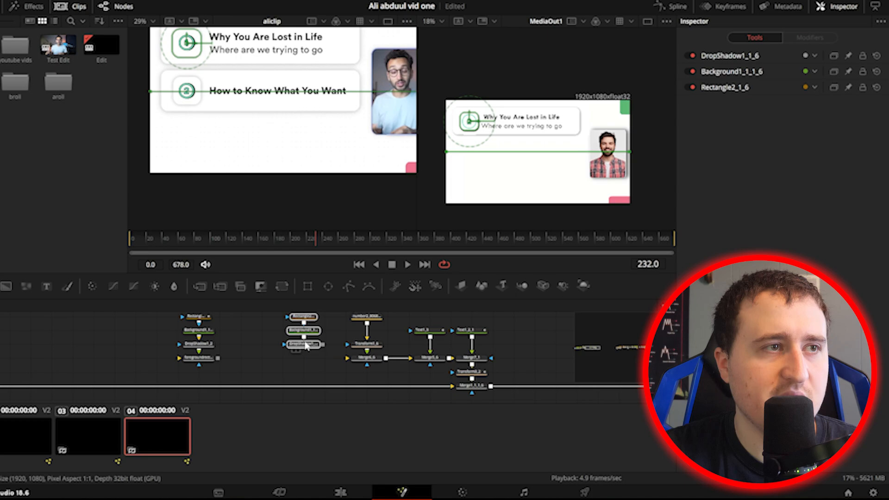
left_click(305, 345)
left_click_drag(200, 288, 303, 360)
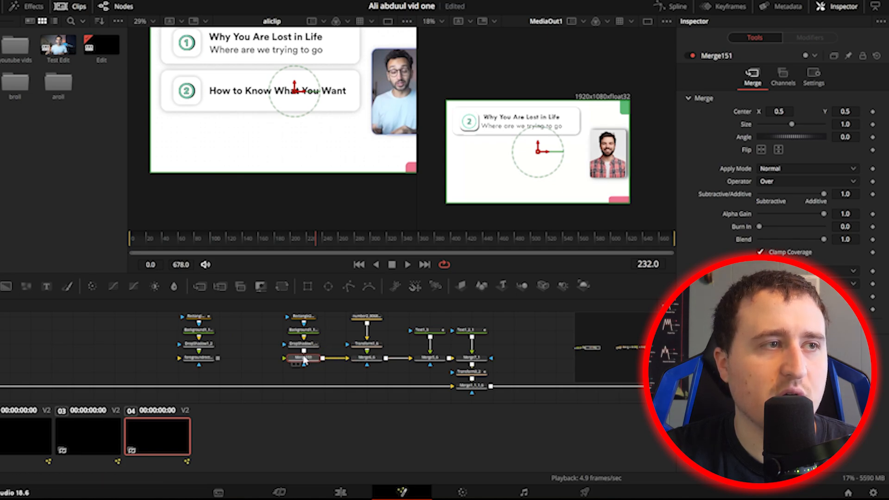
Delete the pasted foregroundrectanglebox_1 merge and connect DropShadow1_2 directly to the new Merge's background input, lining up the nodes
left_click_drag(218, 363, 289, 364)
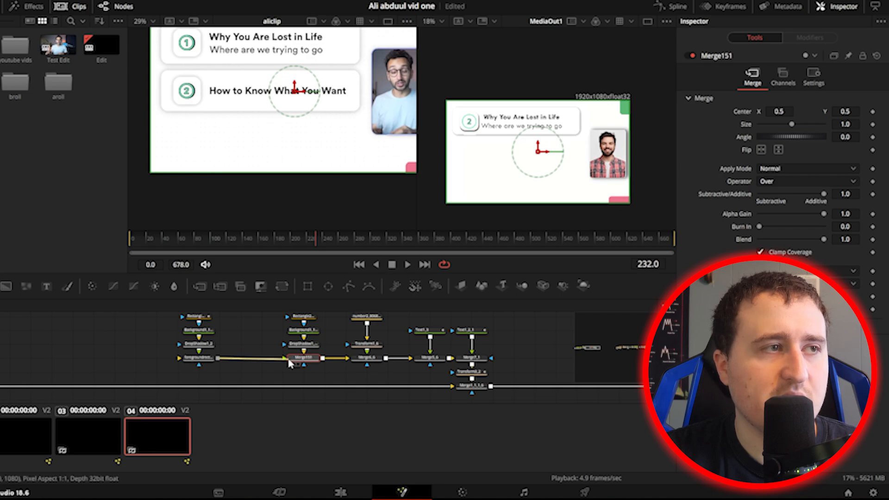
left_click_drag(288, 359, 209, 363)
left_click(212, 359)
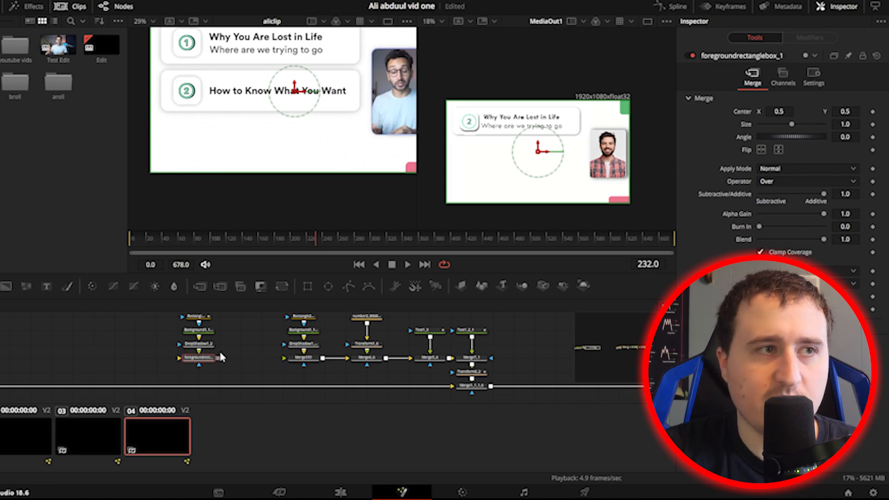
key("Delete")
left_click_drag(218, 345, 283, 358)
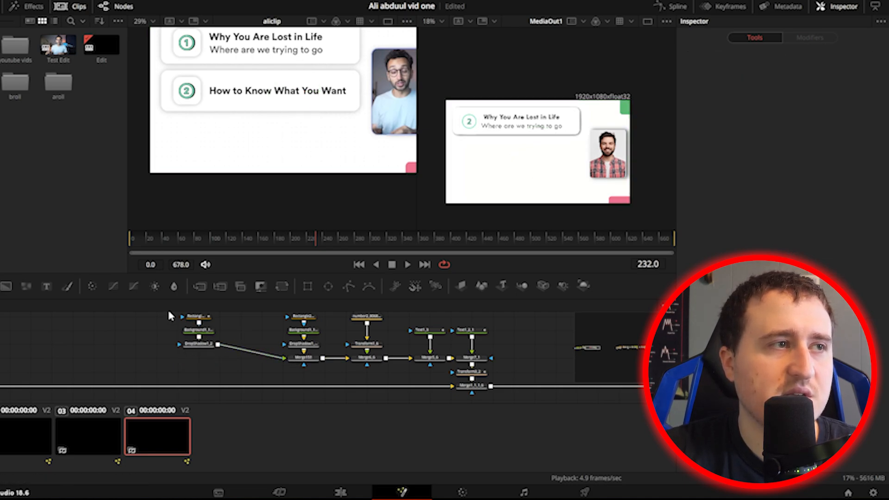
left_click_drag(175, 317, 199, 358)
left_click(250, 341)
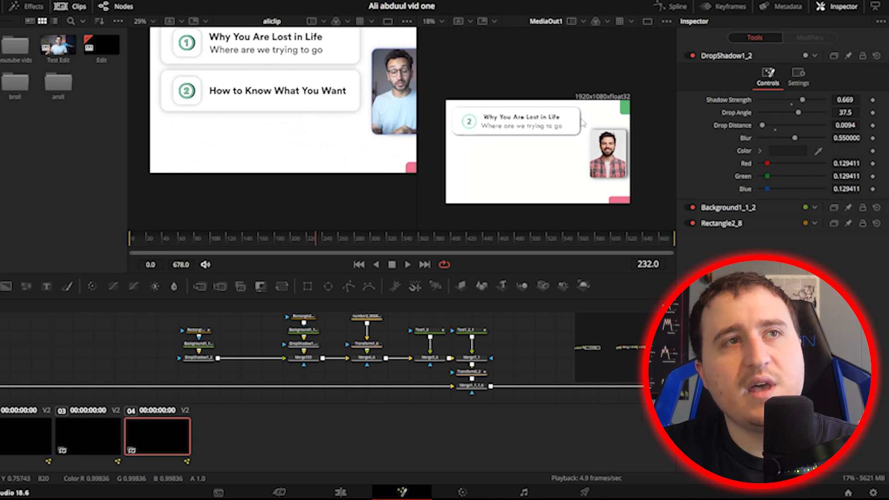
left_click(478, 374)
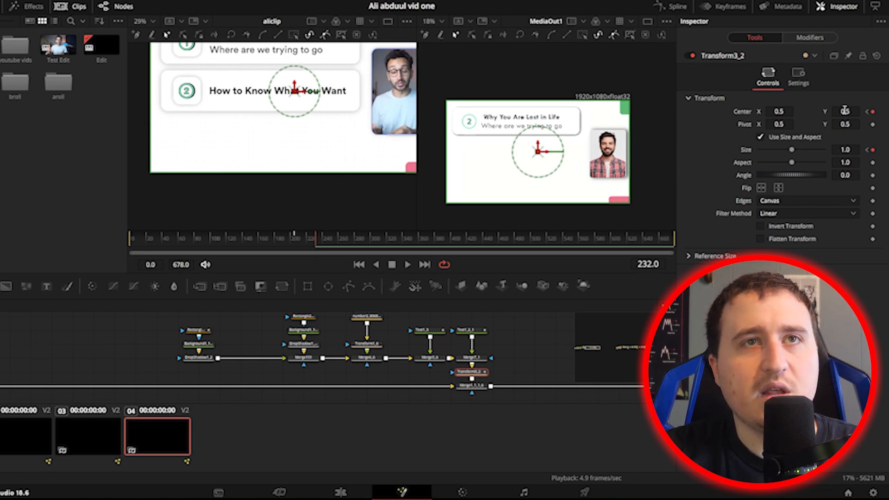
left_click_drag(846, 113, 850, 113)
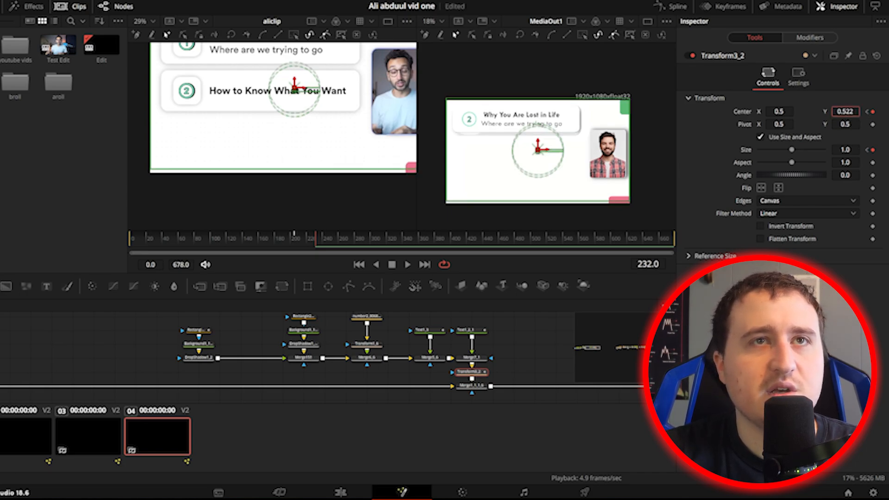
left_click(516, 344)
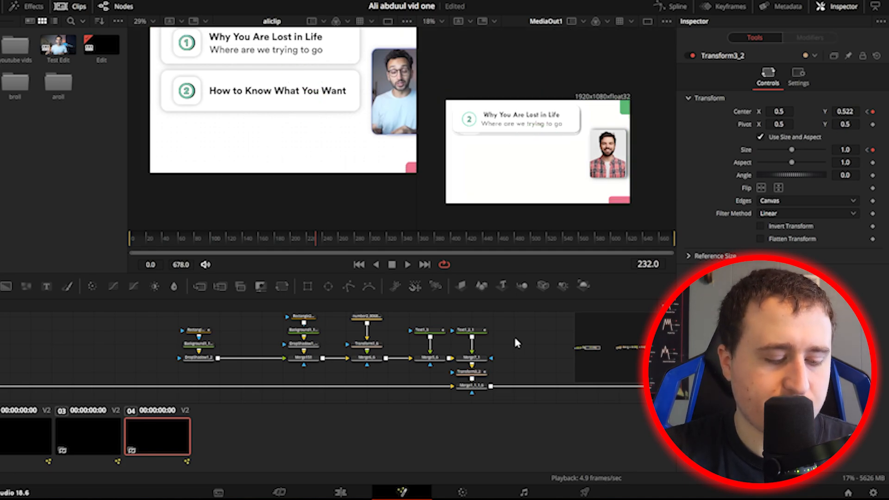
key("ctrl+z")
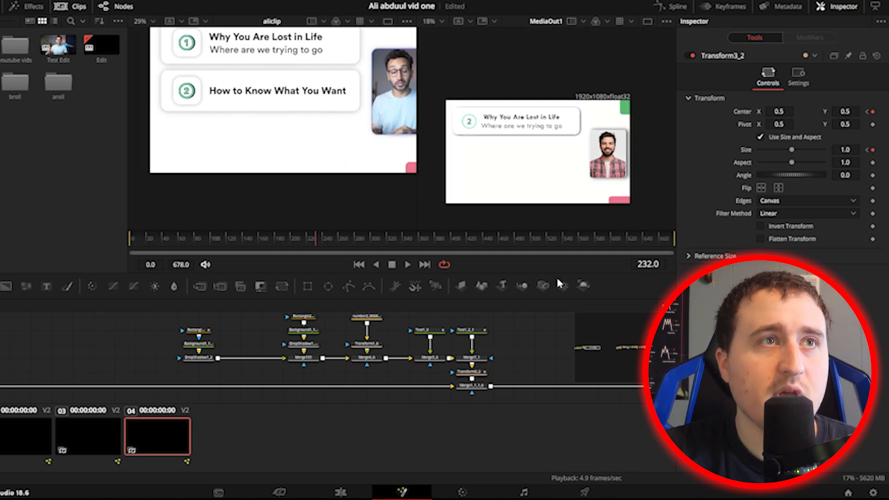
Set Transform3_2's Center Y to -0.481 at frame 205 and 0.185 at frame 232, and save the project
left_click(868, 113)
left_click_drag(848, 112, 407, 117)
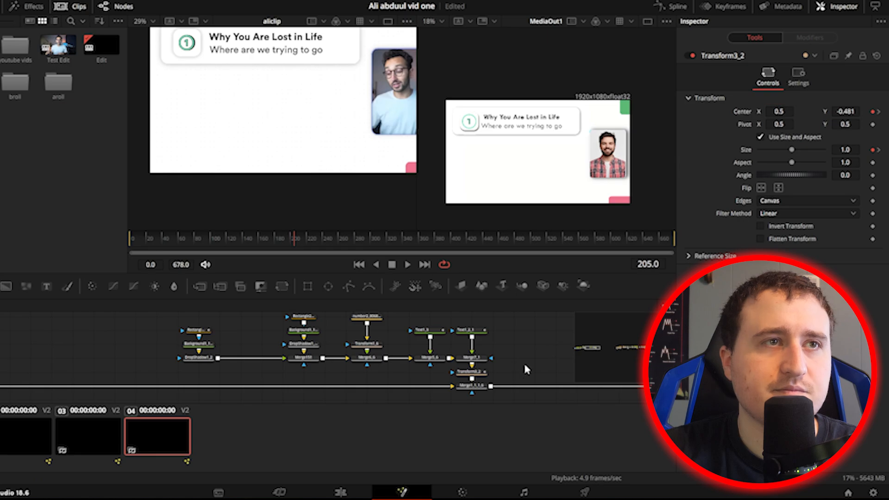
left_click(471, 371)
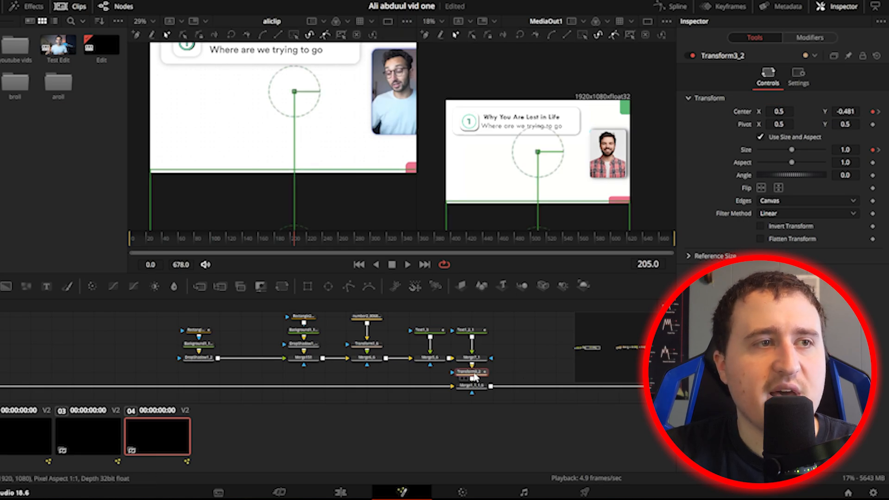
left_click(880, 112)
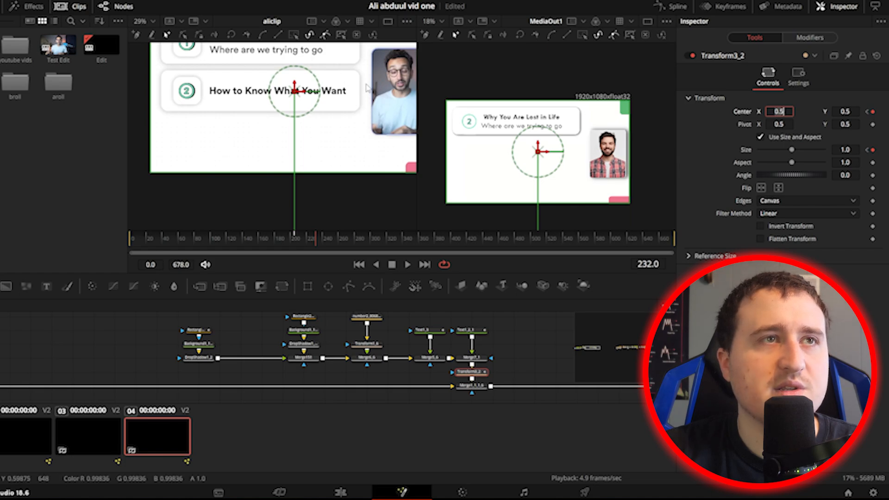
mouse_move(855, 111)
left_mouse_down()
mouse_move(811, 111)
mouse_move(854, 111)
left_mouse_up()
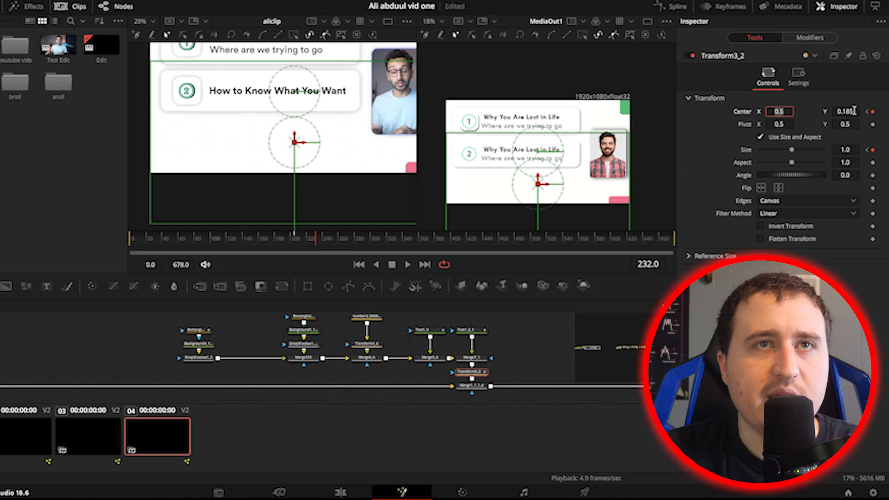
left_click(529, 338)
key("ctrl+s")
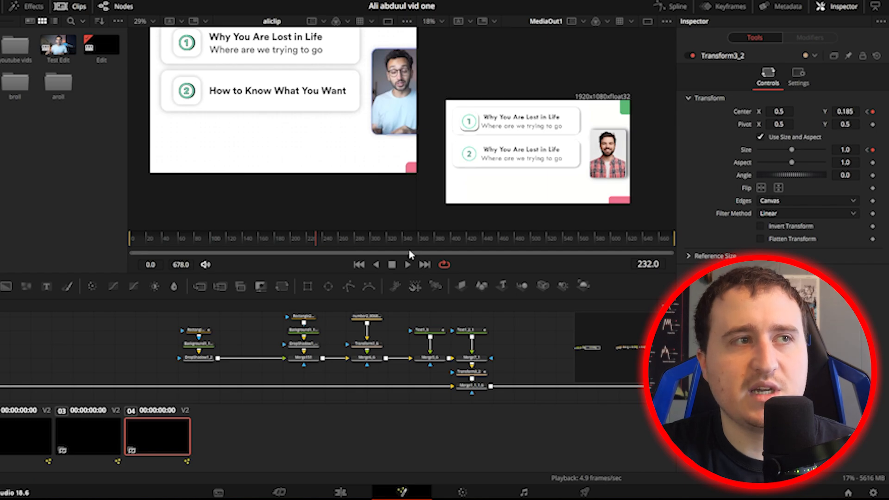
Select the Transform3_2 node for editing its animation curve
left_click(469, 372)
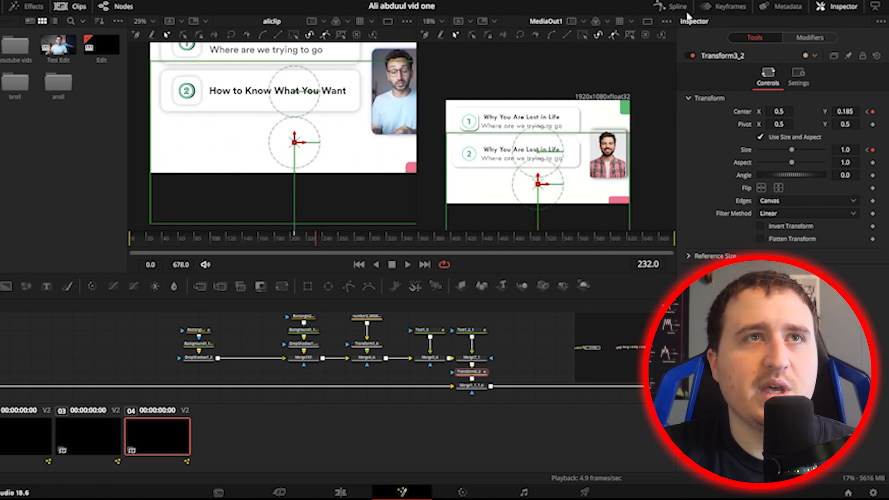
Smooth the Transform3_2 keyframe curves in the Spline editor and play back the second card's animation from frame 204
left_click(672, 5)
left_click(626, 306)
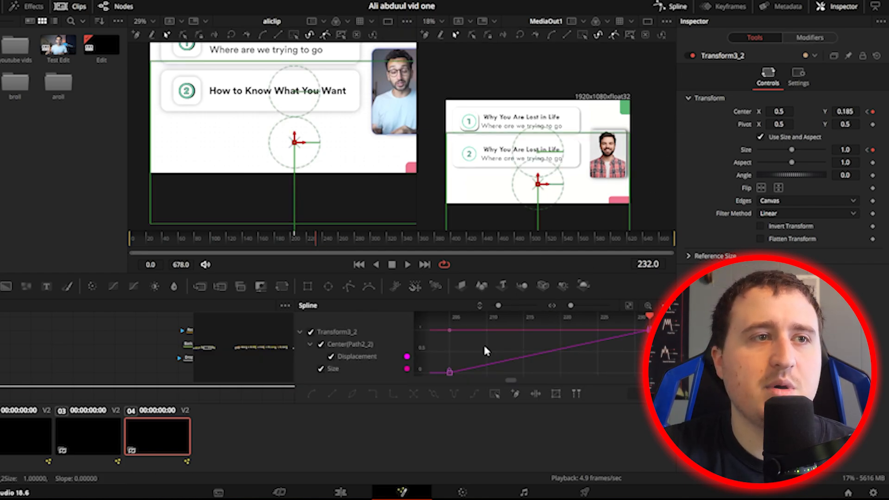
key("s")
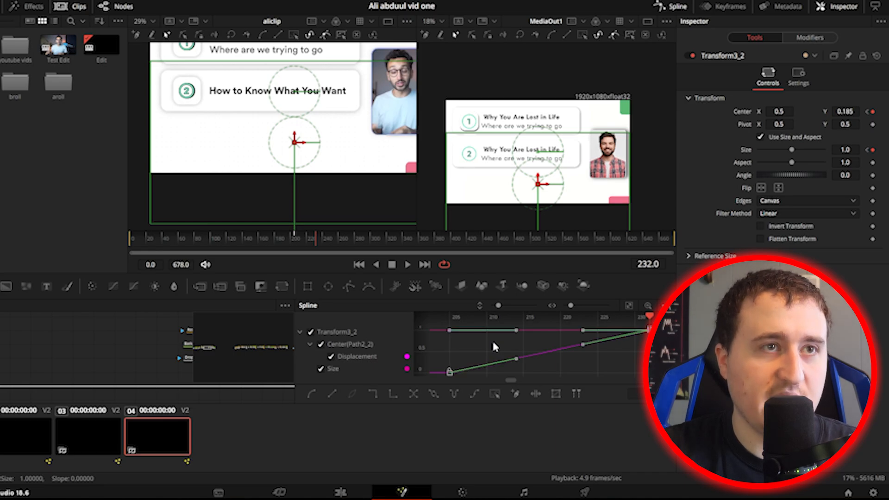
left_click(674, 6)
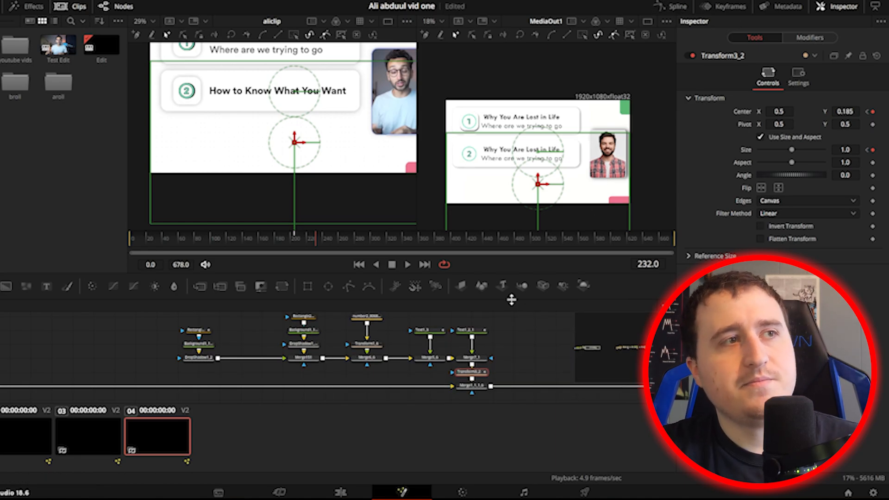
left_click_drag(317, 244, 294, 247)
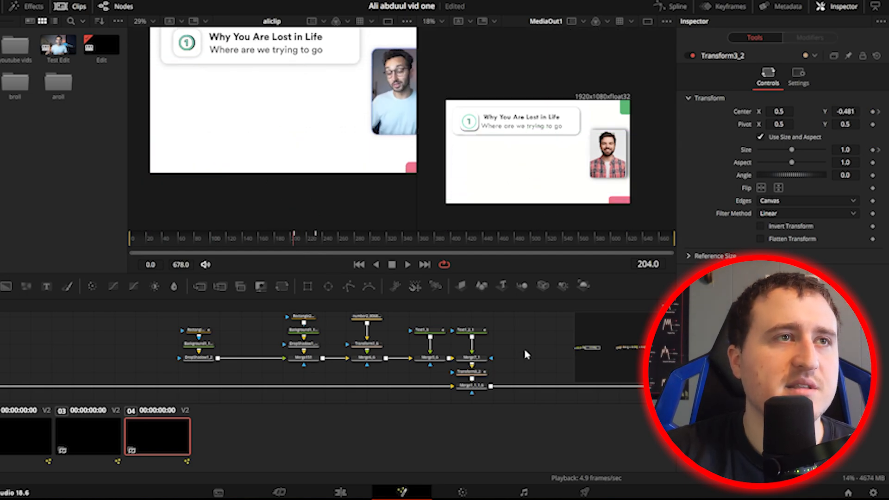
key("space")
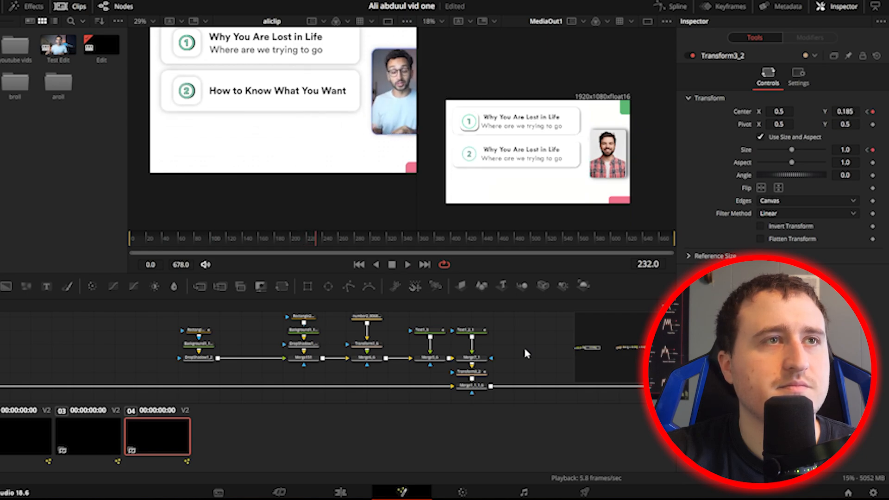
Hide the Size curve of Transform3_2 in the Spline editor and show ease values for its selected Displacement keyframes
mouse_move(316, 238)
left_mouse_down()
mouse_move(295, 241)
mouse_move(311, 244)
left_mouse_up()
left_click(471, 371)
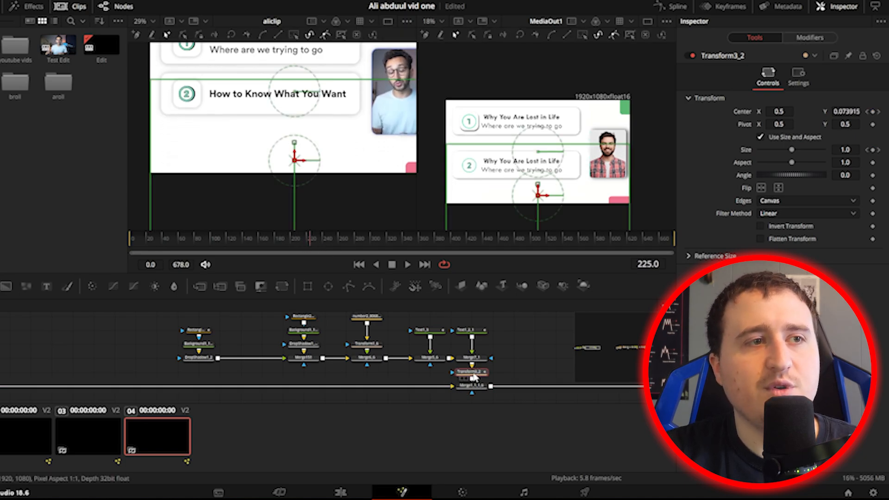
left_click(665, 10)
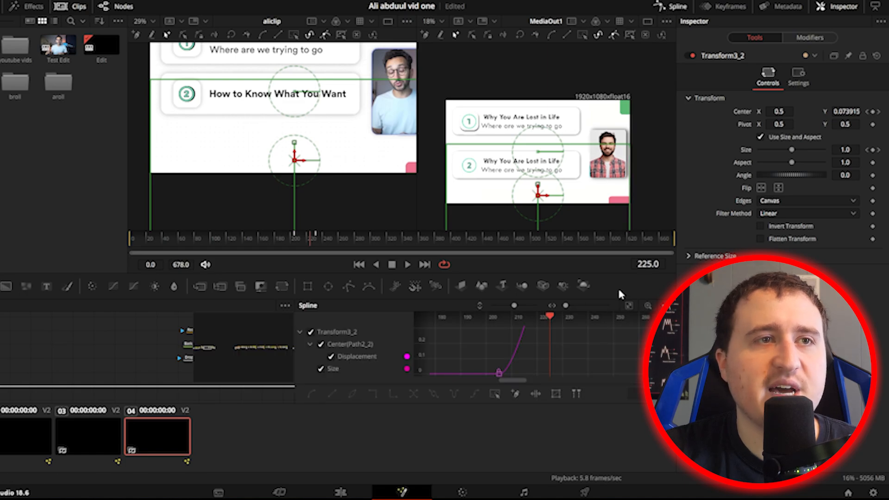
left_click(629, 307)
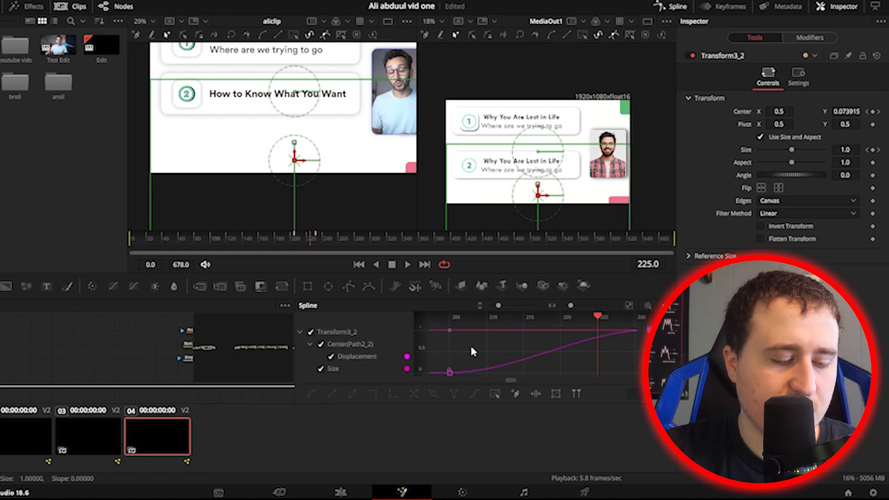
key("ctrl+a")
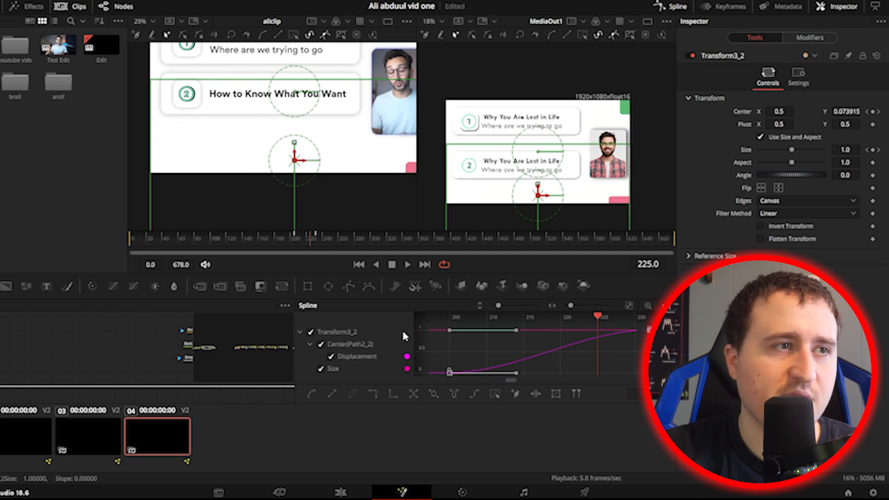
left_click(321, 370)
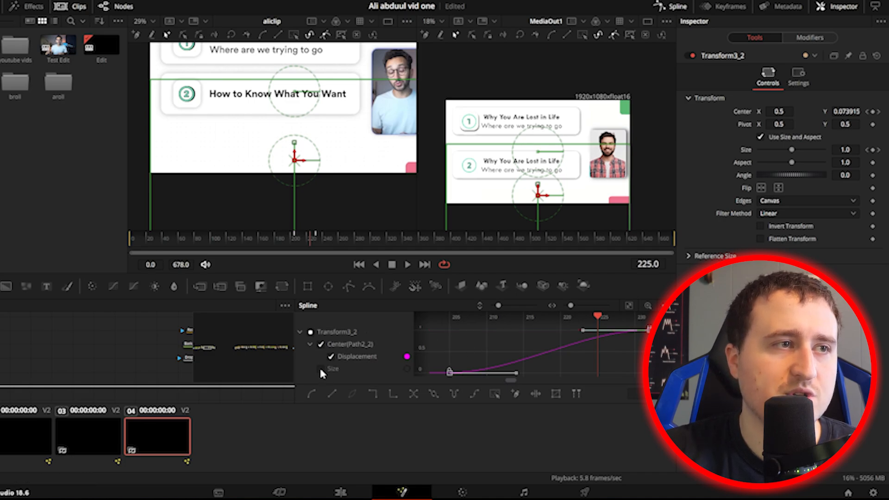
left_click(486, 345)
key("ctrl+a")
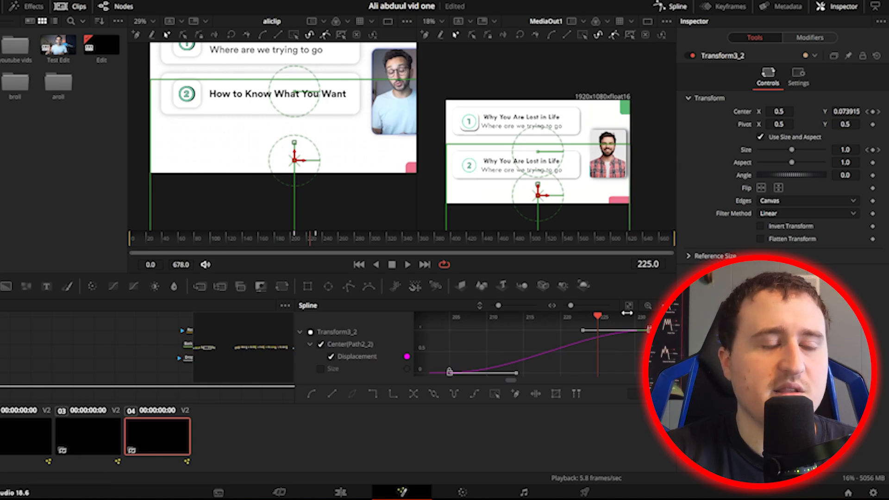
key("t")
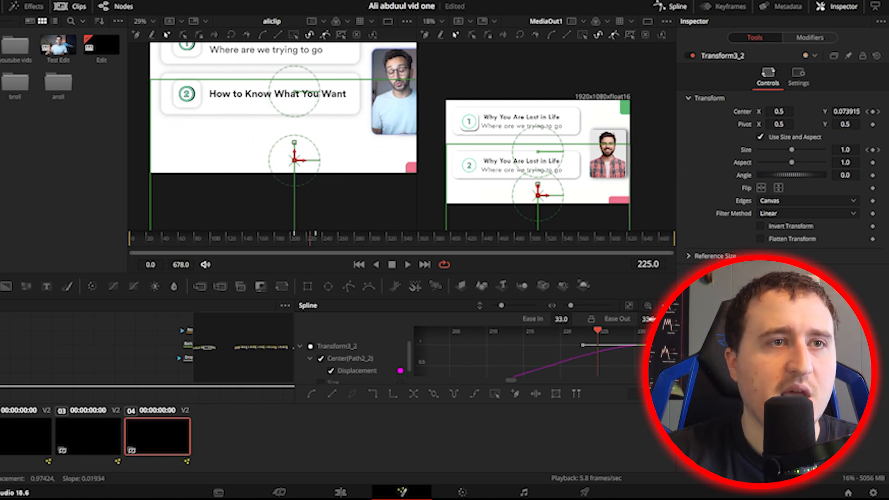
Set the Ease Out of Transform3_2's Displacement keyframes to 100 and play back the animation from frame 204
mouse_move(648, 319)
left_mouse_down()
mouse_move(635, 319)
mouse_move(653, 319)
left_mouse_up()
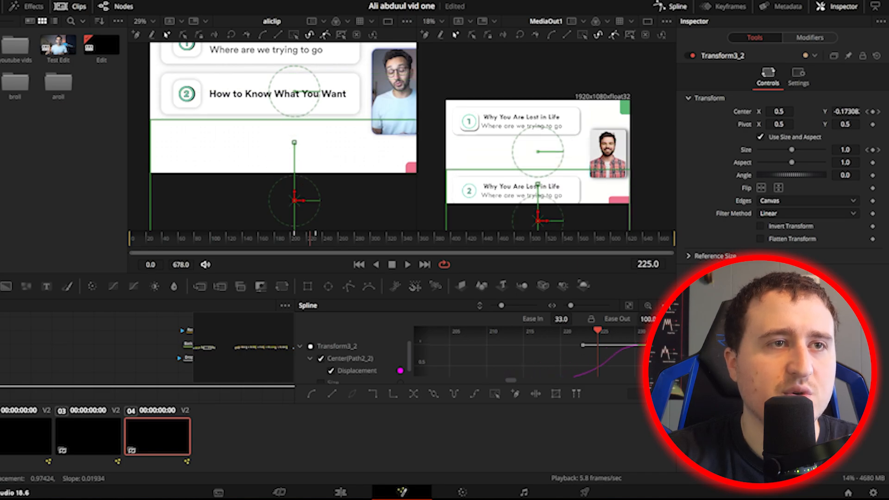
left_click(673, 5)
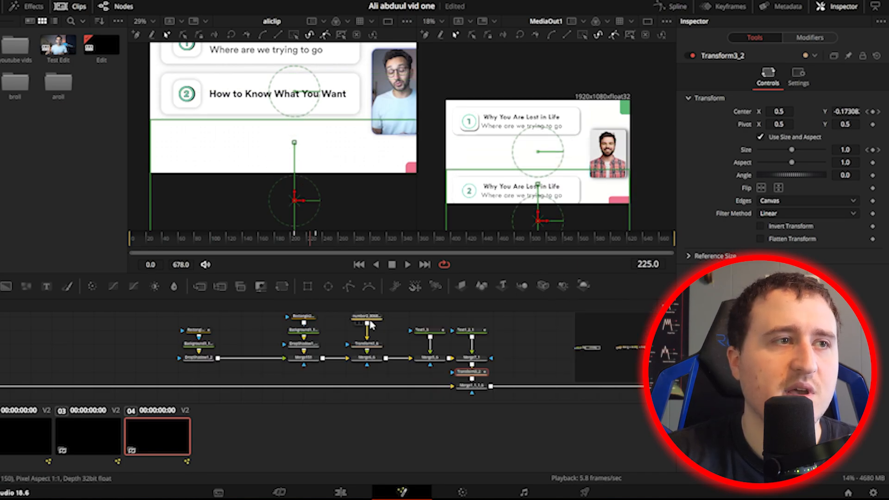
left_click_drag(316, 240, 294, 240)
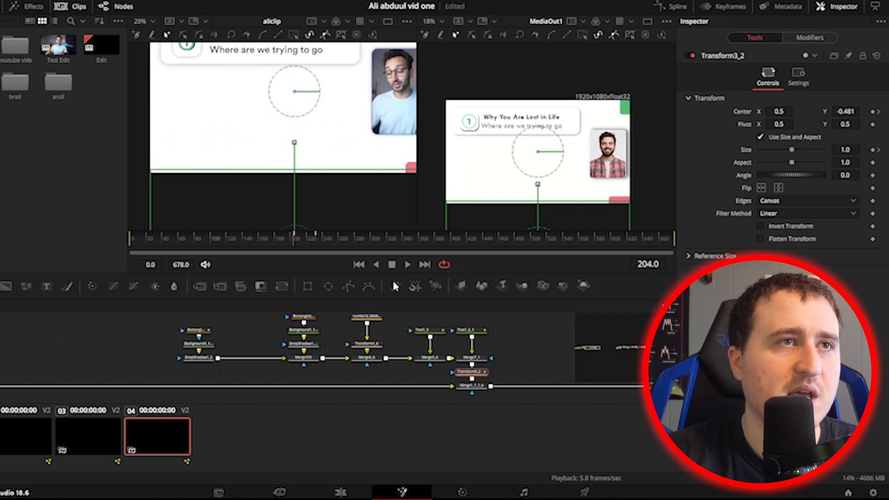
key("space")
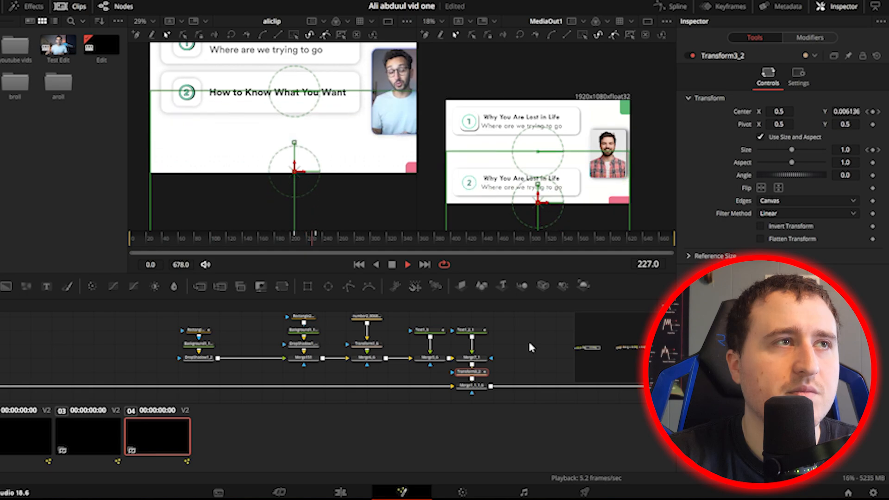
key("space")
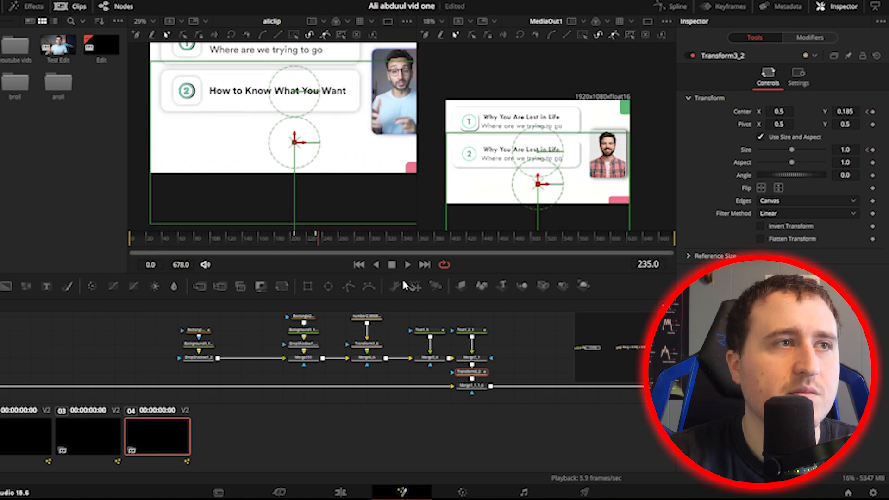
left_click_drag(323, 247, 292, 242)
key("space")
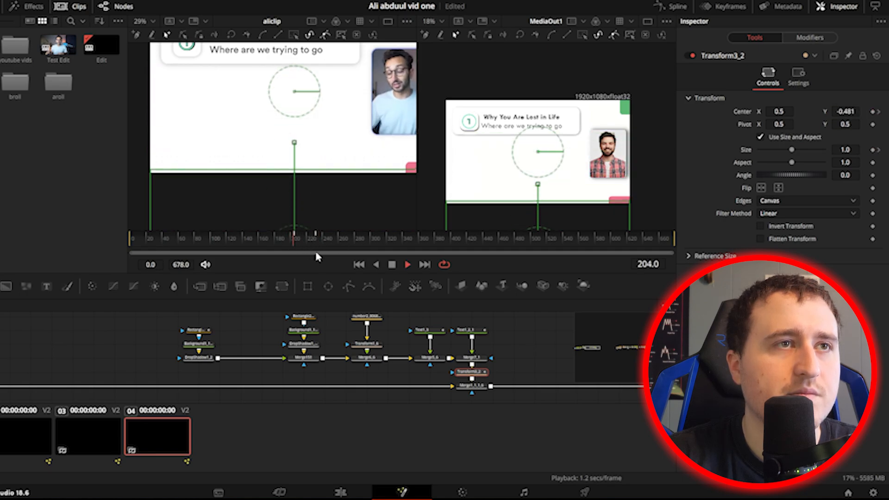
key("space")
left_click_drag(338, 236, 326, 252)
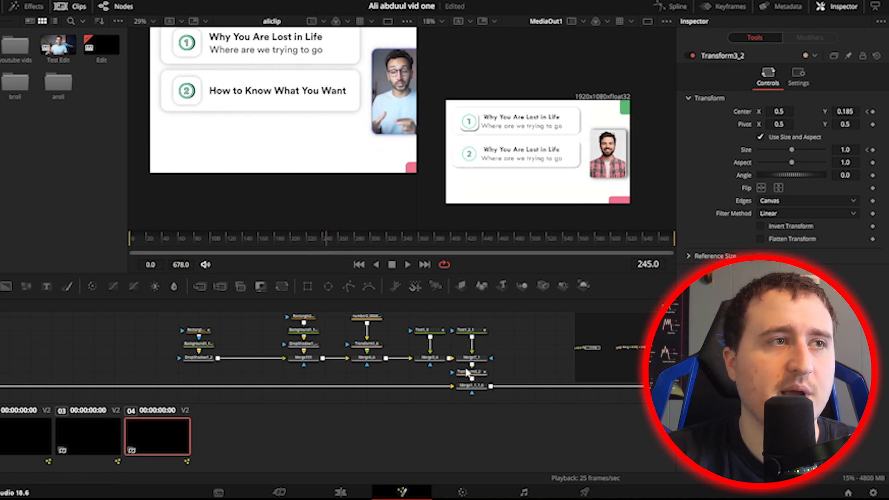
Try a higher Ease Out on Transform3_2's Displacement keyframes, undo it, and set their Ease In to 68.3
left_click_drag(326, 240, 309, 241)
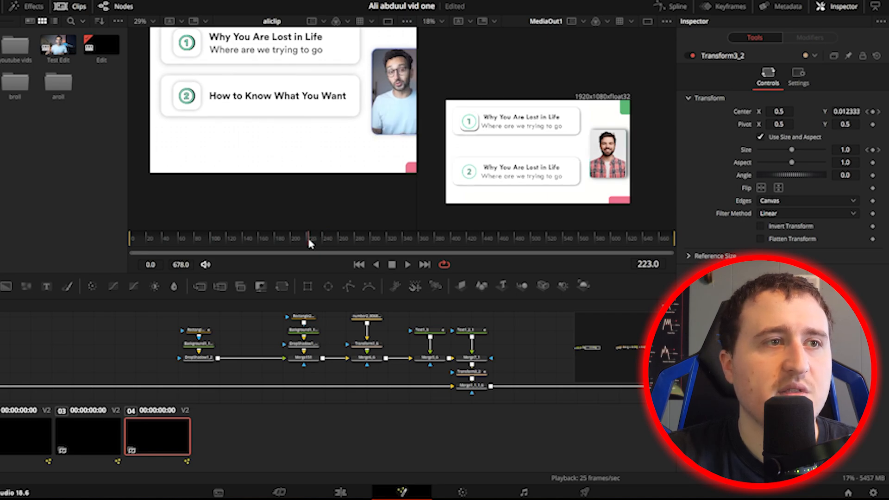
left_click(471, 372)
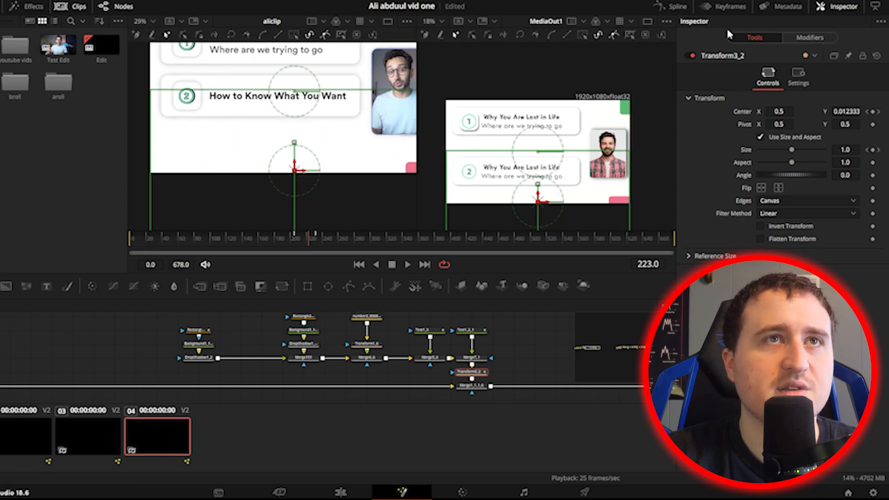
left_click(669, 7)
left_click(628, 305)
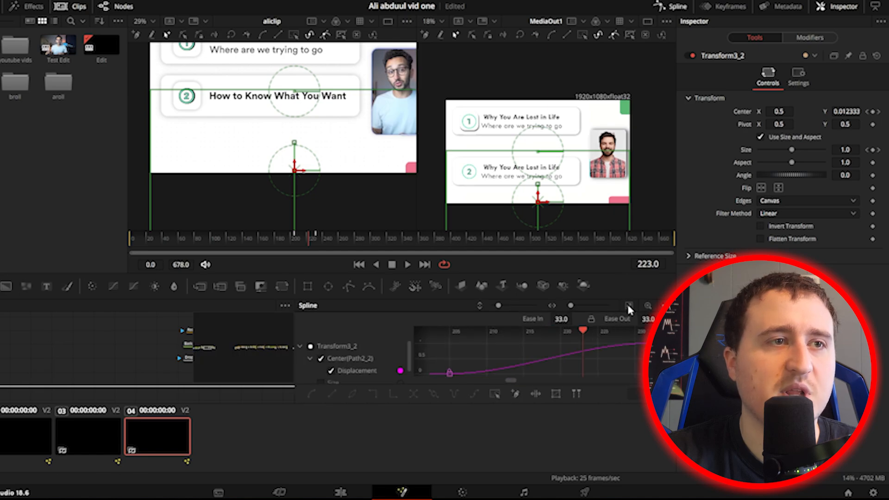
scroll(350, 365, "down", 1)
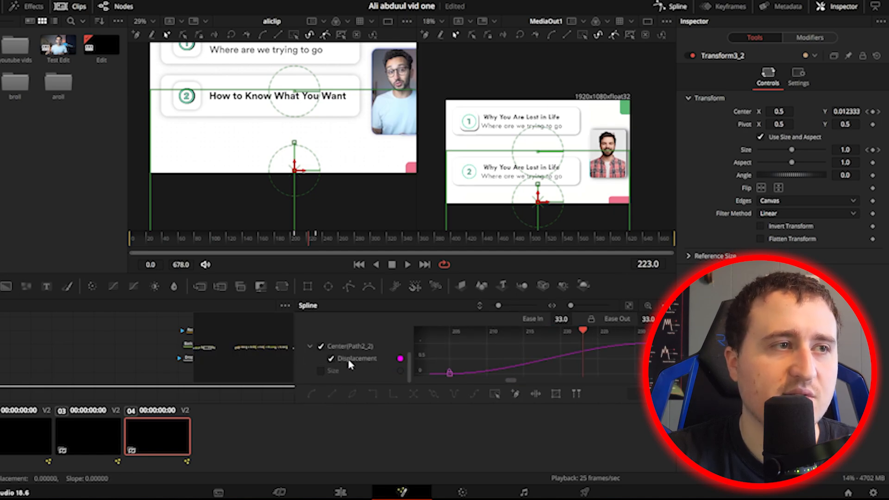
scroll(485, 357, "up", 2)
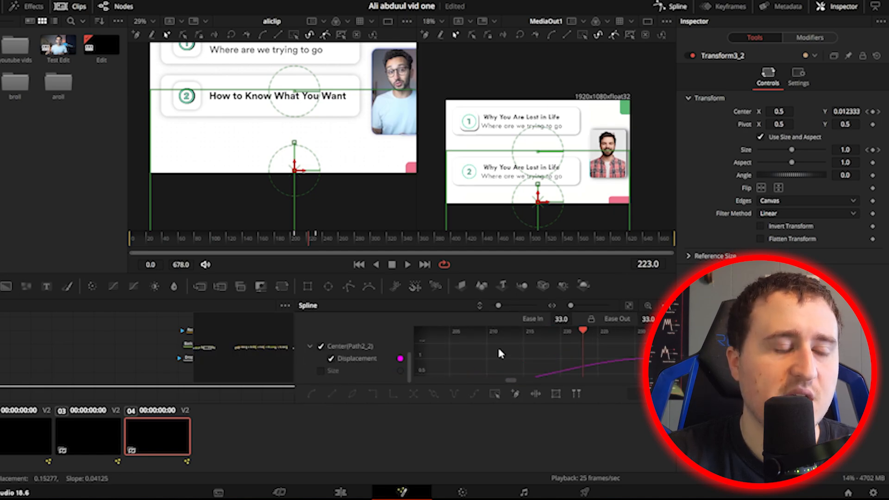
key("ctrl+a")
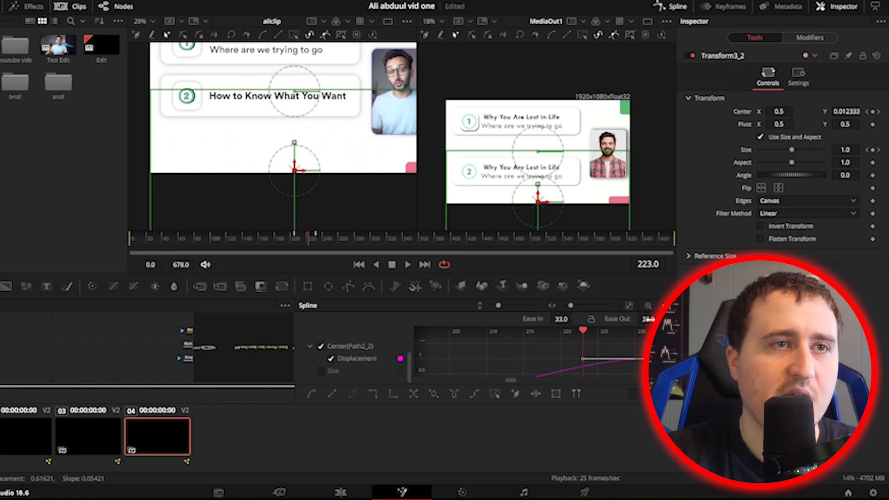
left_click_drag(648, 319, 653, 320)
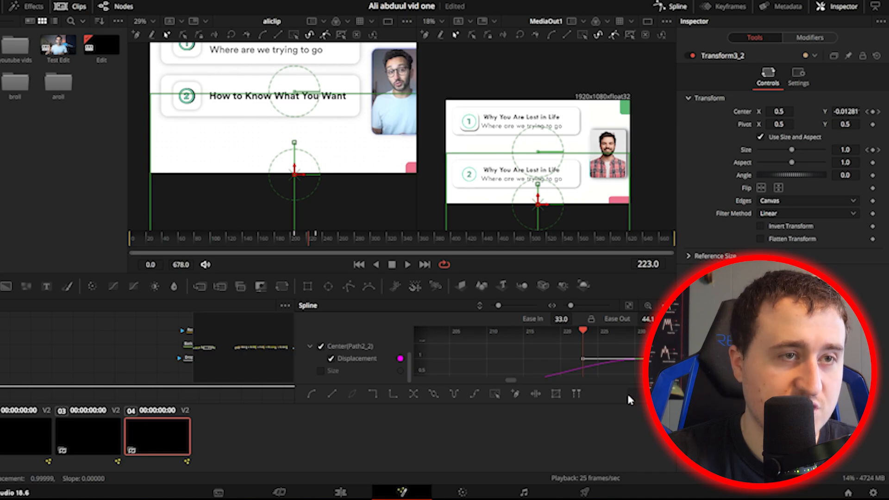
key("ctrl+z")
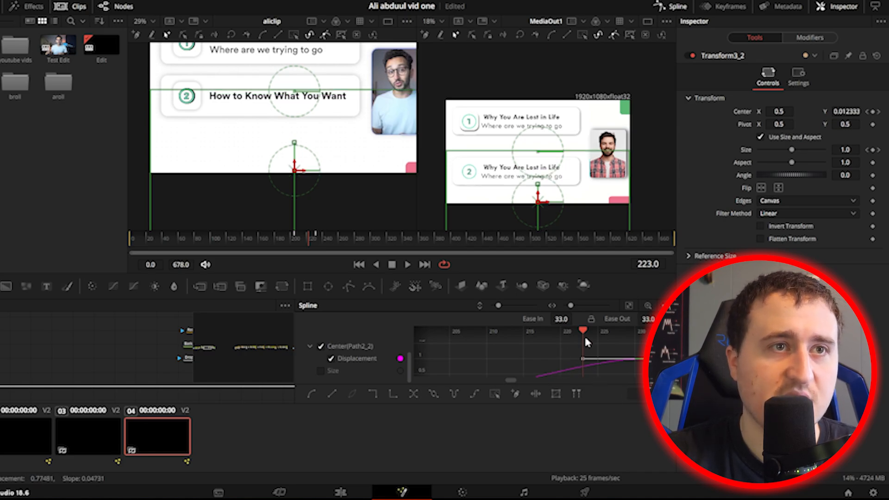
left_click_drag(561, 319, 577, 319)
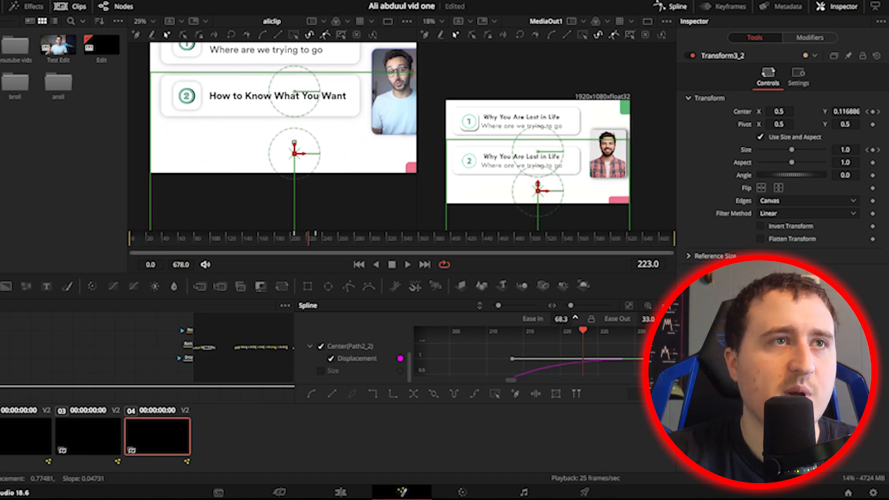
left_click(658, 8)
Play back the second card's entrance from frame 204 and save the project
left_click_drag(309, 238, 294, 245)
key("space")
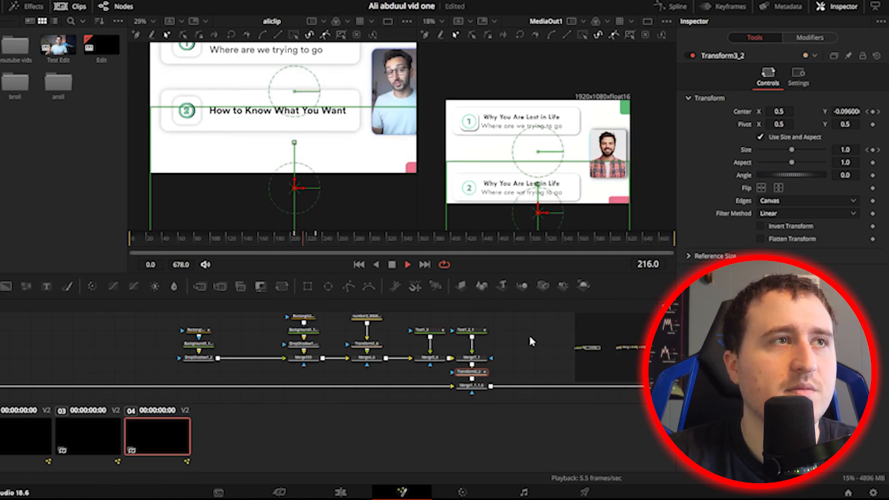
key("space")
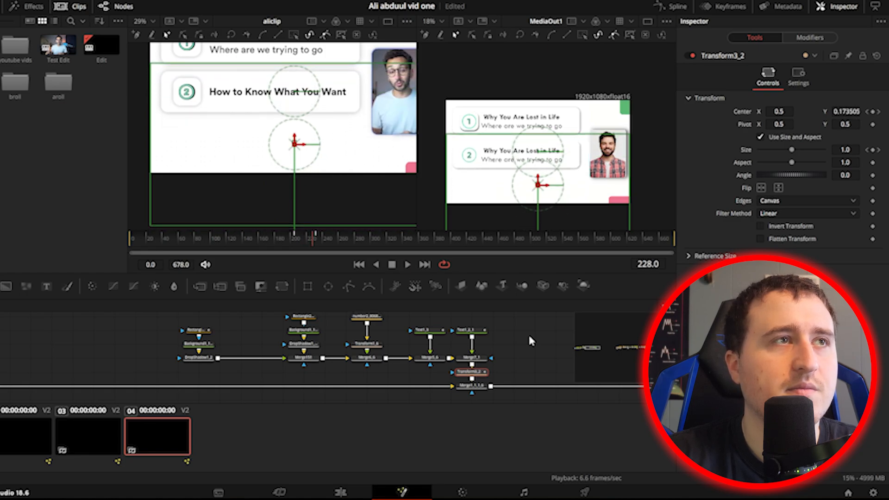
left_click(548, 351)
key("ctrl+s")
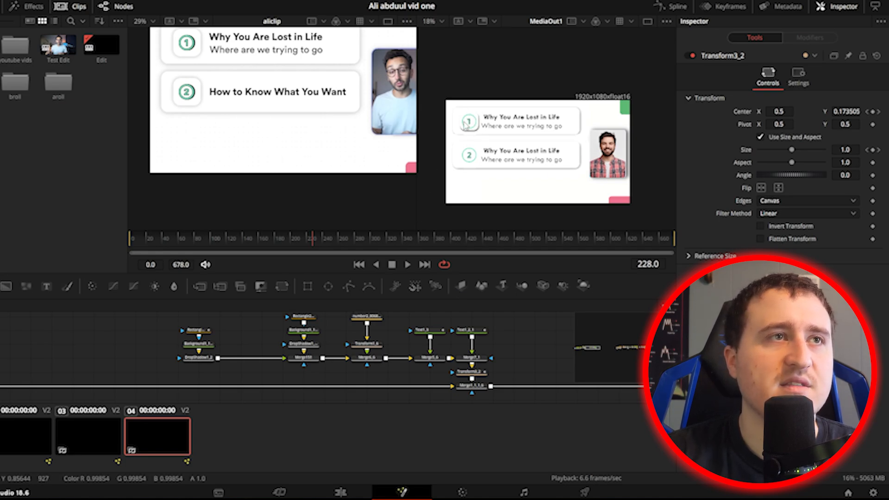
Display the output of Merge1_1_1_6 in the viewer with both numbered cards in frame
left_click_drag(265, 344, 479, 332)
left_click_drag(340, 336, 484, 341)
left_click_drag(313, 341, 433, 354)
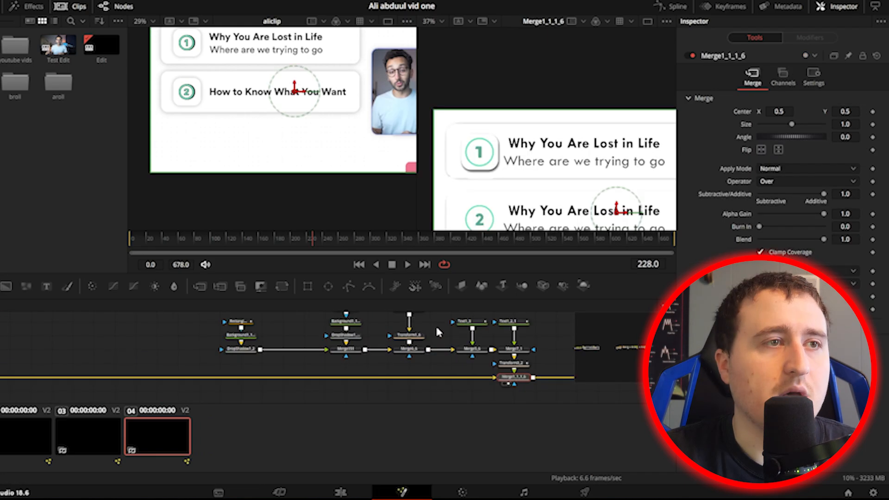
left_click(437, 329)
left_click_drag(565, 120, 532, 58)
scroll(551, 132, "down", 3)
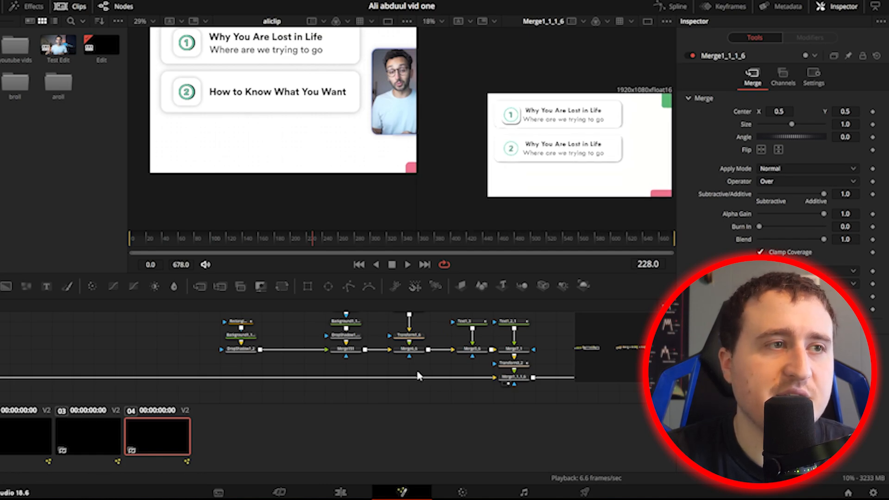
scroll(343, 313, "up", 2)
Bring the second card's number badge in front of the card background at Merge151 and inspect both badges up close
left_click(350, 336)
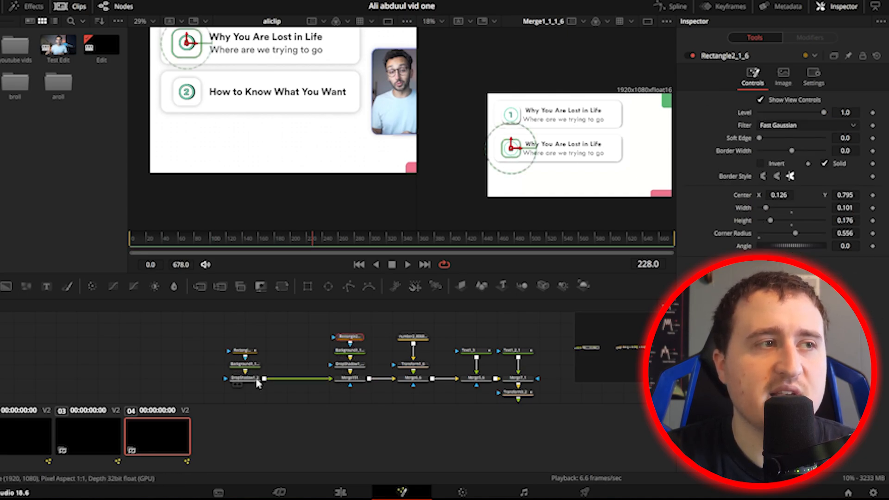
left_click(348, 378)
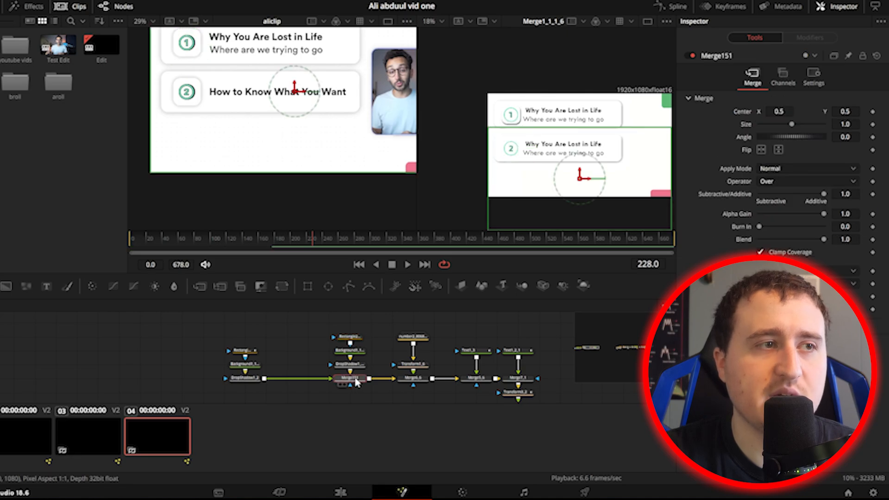
left_click(300, 334)
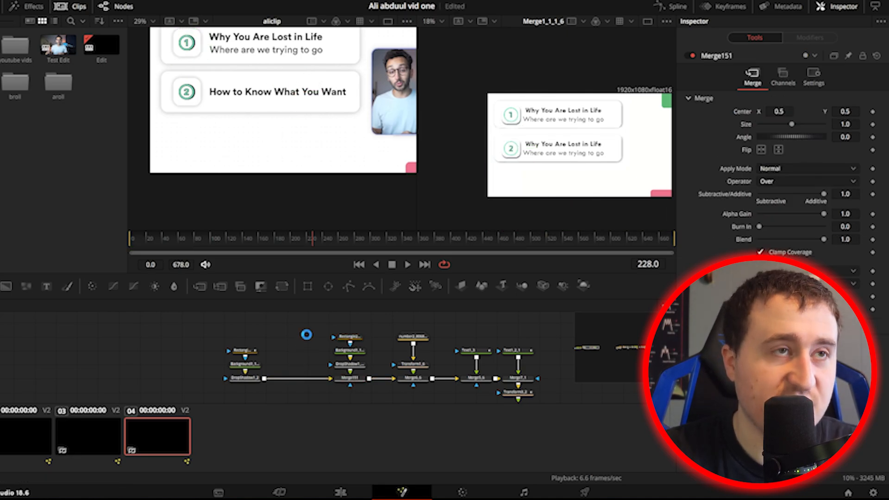
scroll(519, 150, "up", 5)
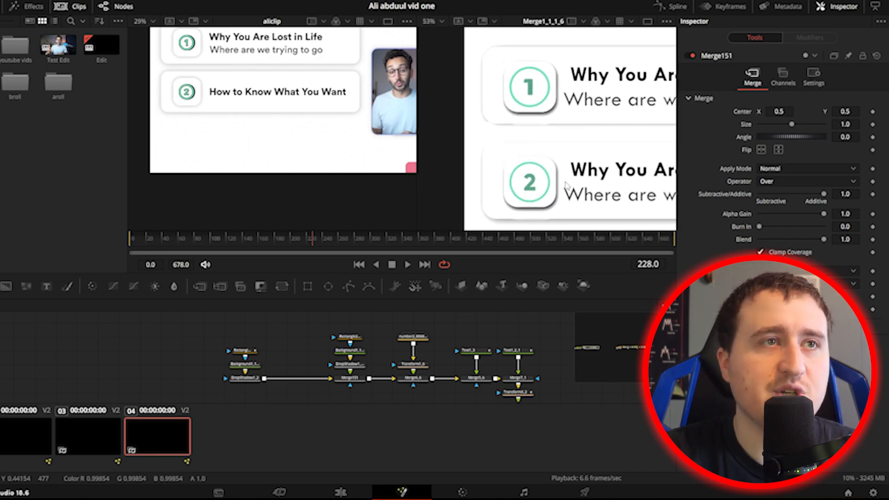
scroll(566, 185, "down", 5)
Scrub between frames 174 and 306 to compare the second card's title and subtitle timing with the reference clip
left_click(271, 248)
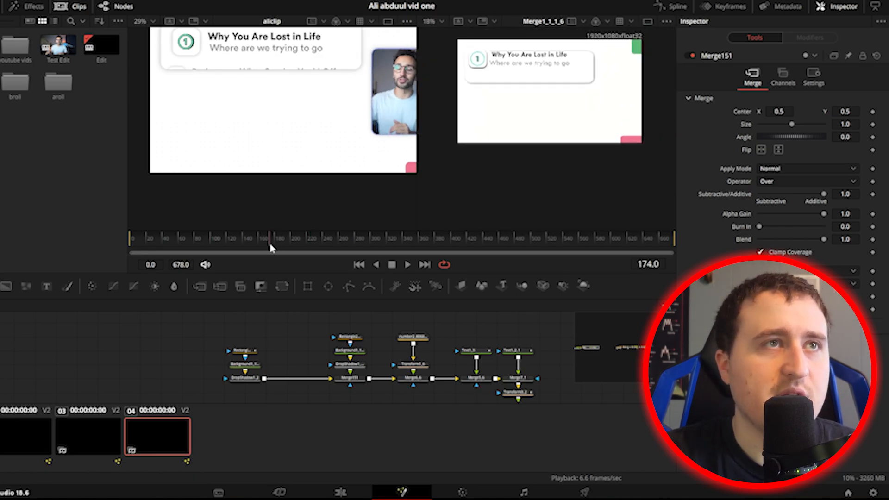
left_click_drag(271, 249, 377, 253)
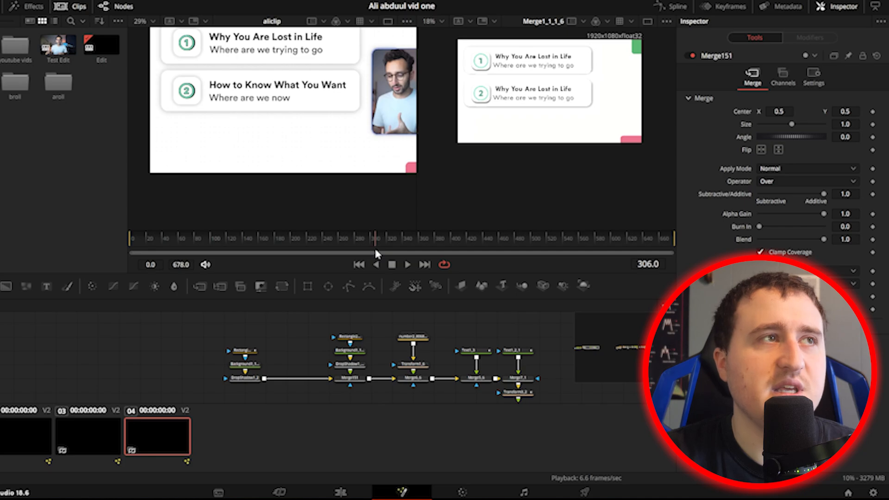
left_click_drag(375, 250, 319, 254)
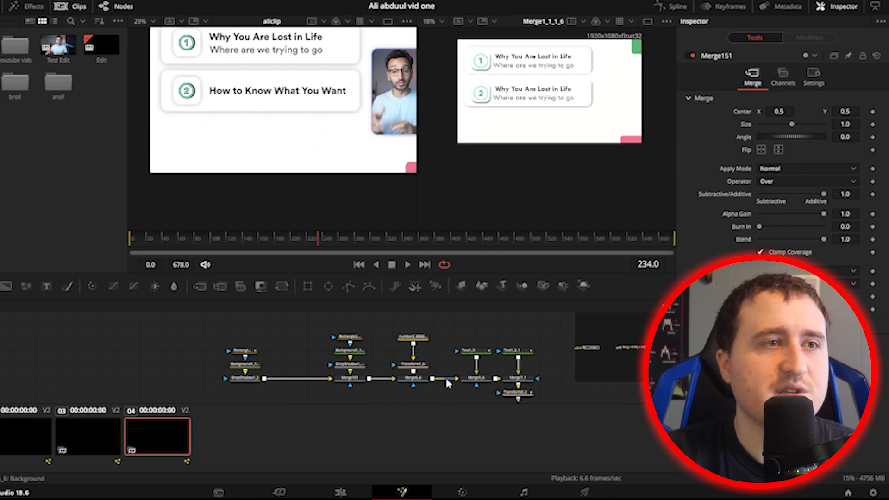
left_click_drag(504, 373, 457, 359)
left_click(429, 337)
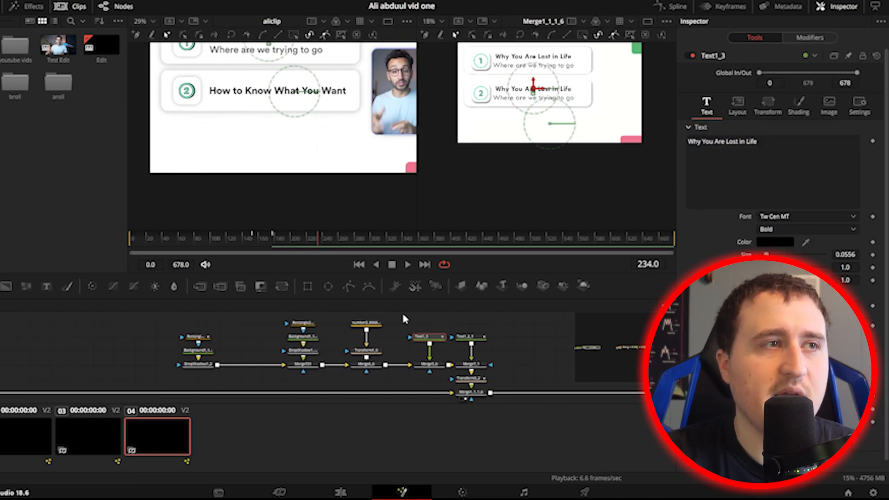
mouse_move(313, 241)
left_mouse_down()
mouse_move(252, 241)
mouse_move(322, 252)
mouse_move(314, 253)
left_mouse_up()
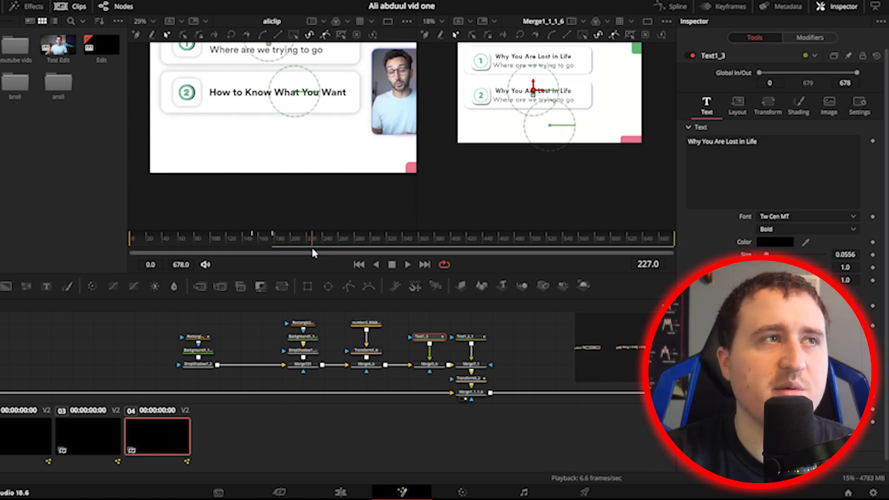
Shift Text1_3's Layout Center keyframes in time so the title's movement starts around frame 289
left_click(522, 345)
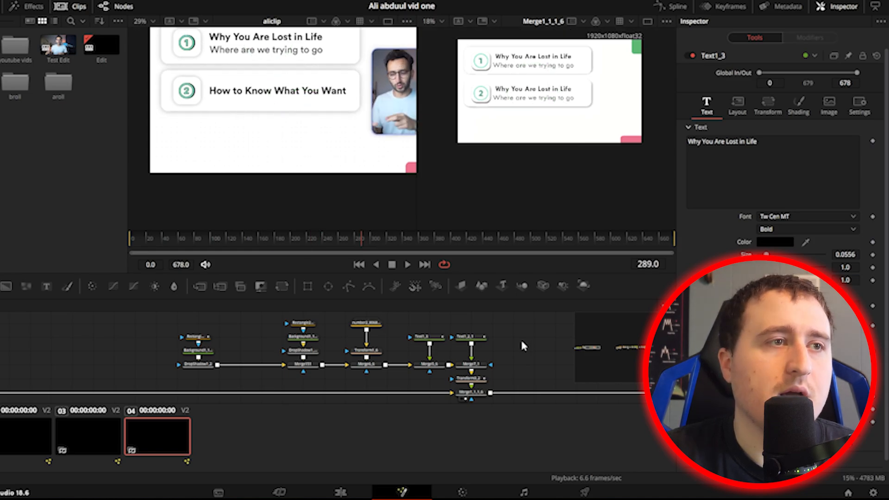
left_click(423, 337)
left_click(707, 6)
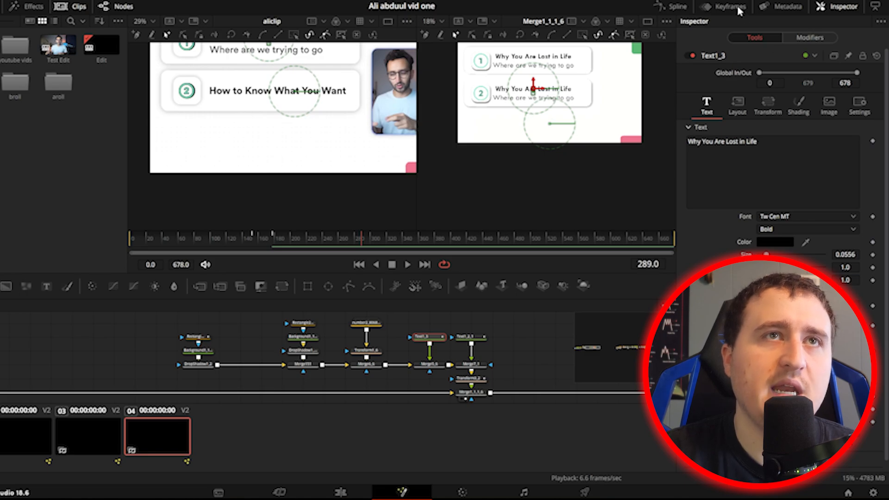
left_click(611, 306)
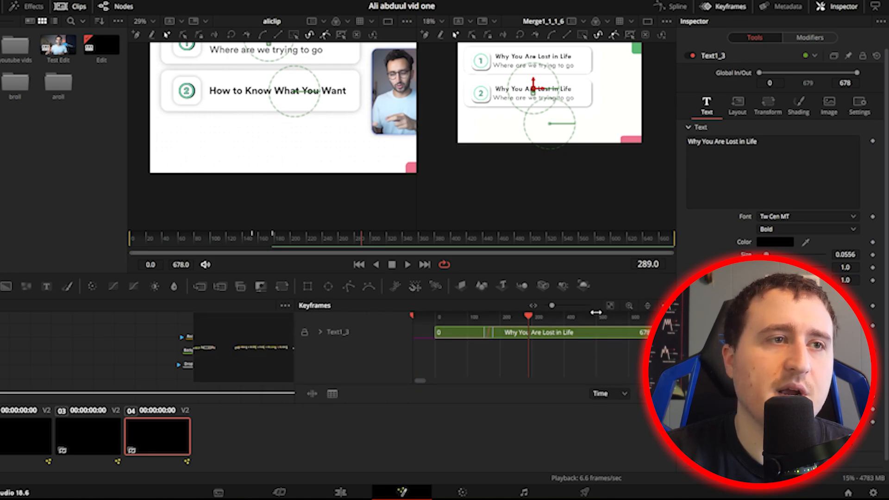
left_click(319, 333)
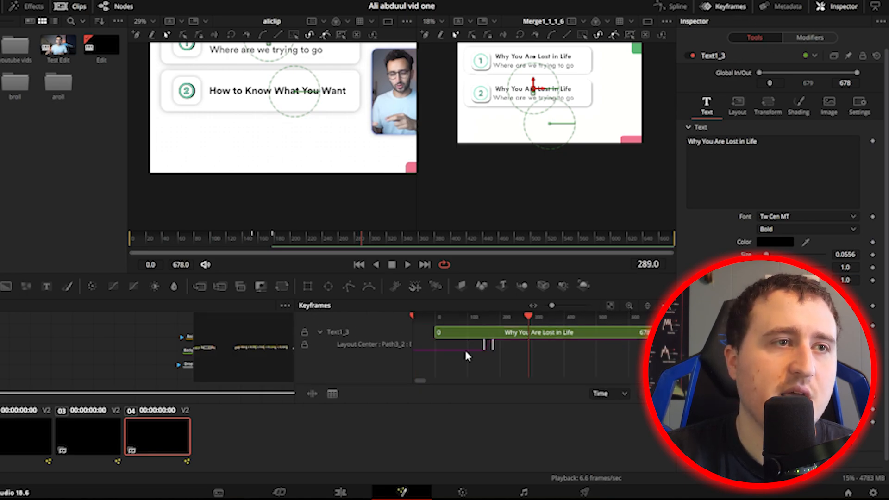
left_click_drag(468, 341, 528, 356)
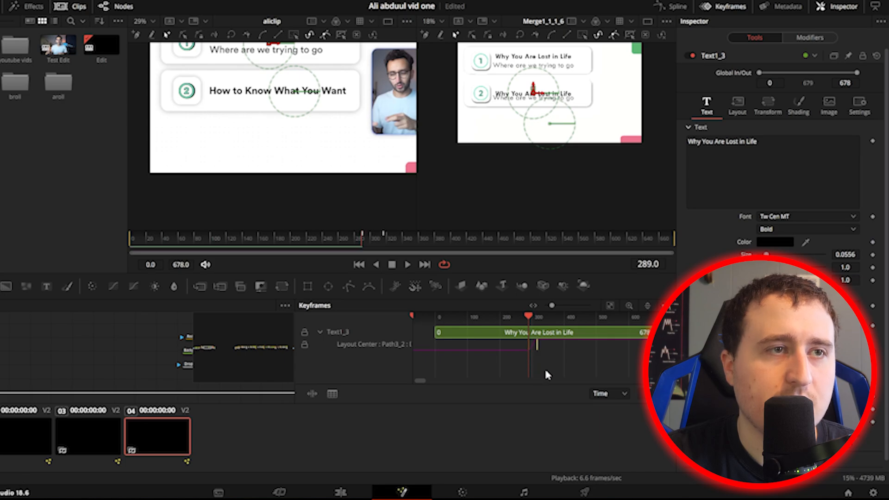
left_click(726, 7)
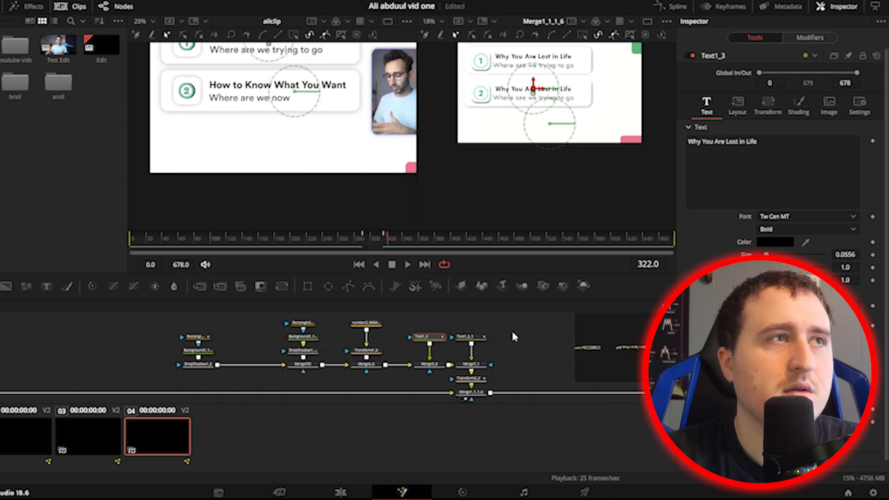
Change the second card's subtitle text in Text1_2_1 to "Where are we now"
mouse_move(479, 342)
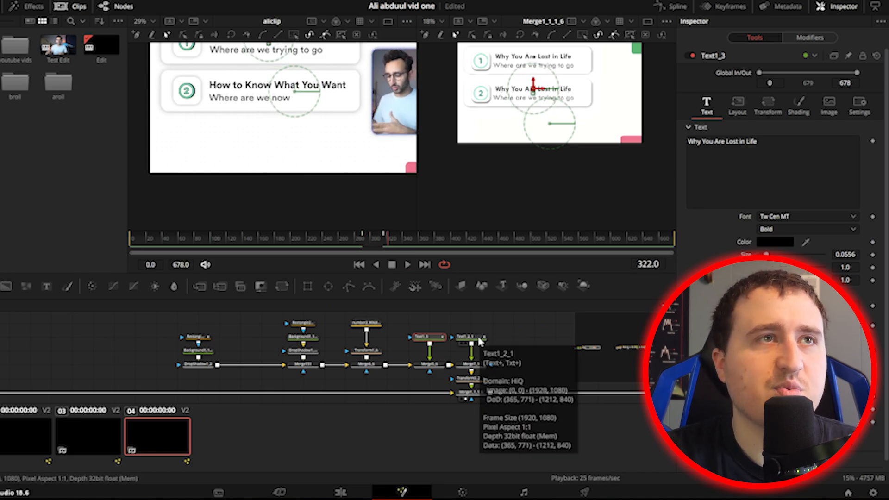
left_click(479, 341)
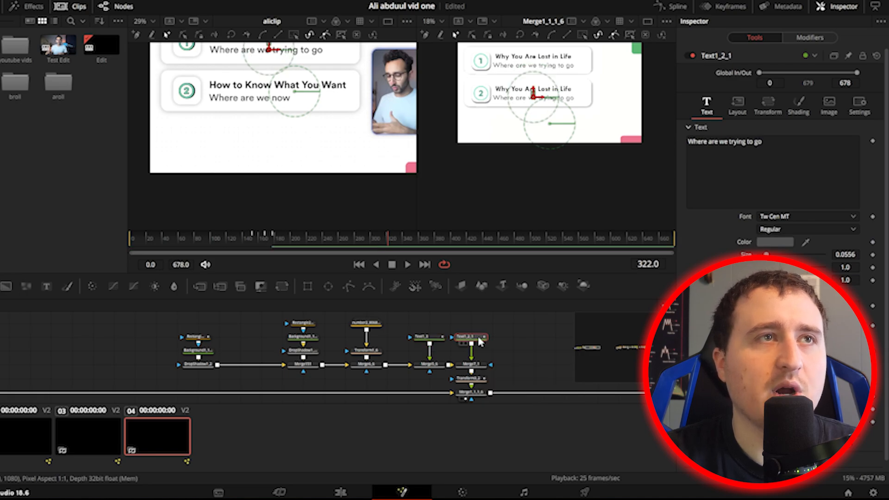
left_click(409, 242)
left_click_drag(409, 242, 421, 242)
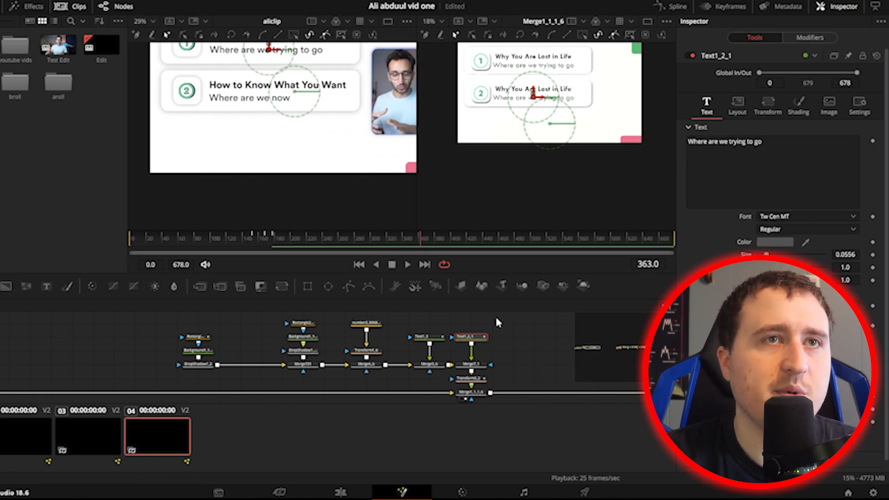
left_click(784, 146)
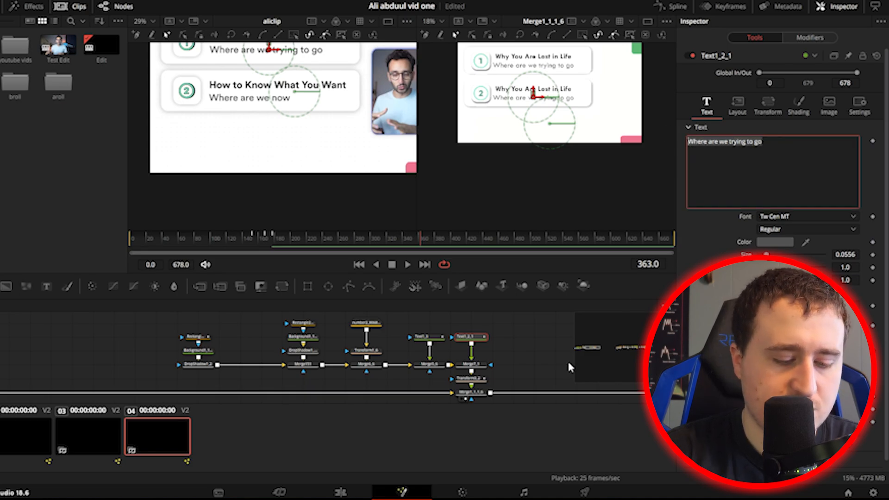
type("Where ar")
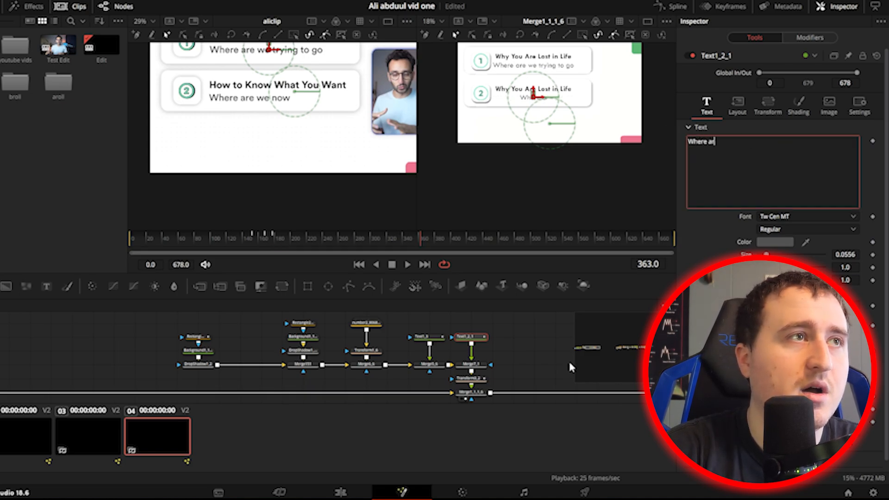
type("e we now")
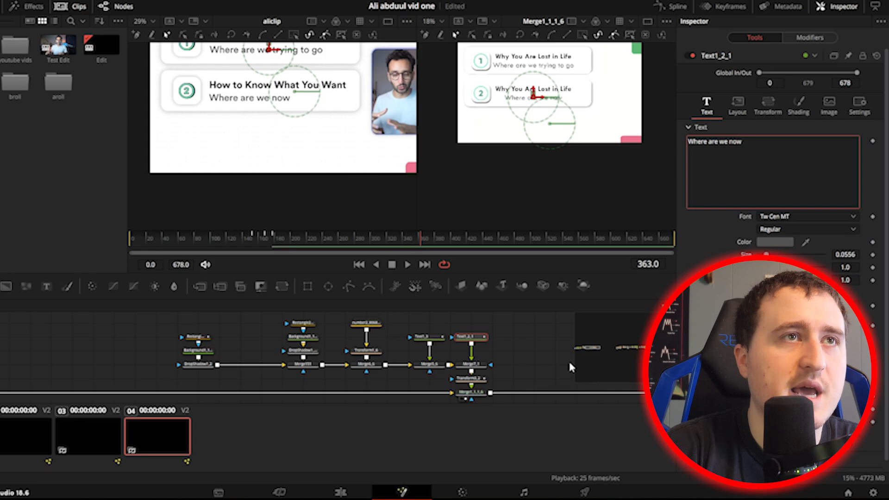
Change the second card's title text in Text1_3 to "How to Know What You Want"
left_click(427, 337)
left_click_drag(767, 142, 653, 138)
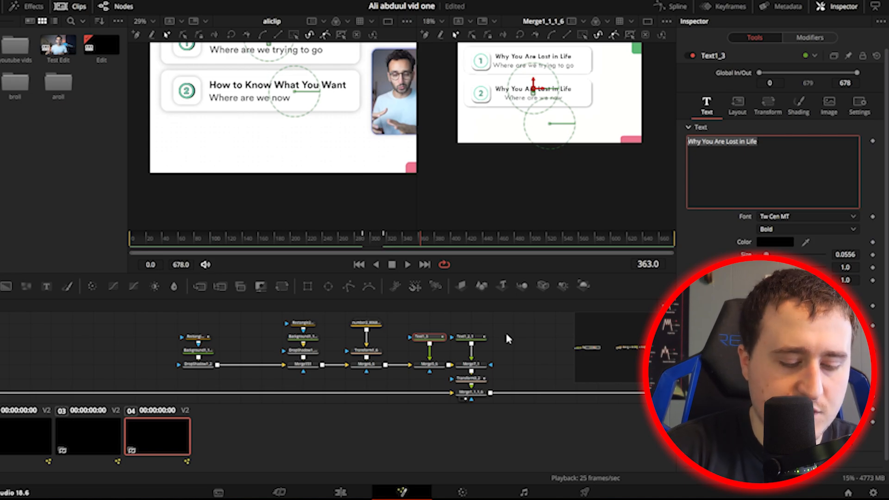
type("How to K")
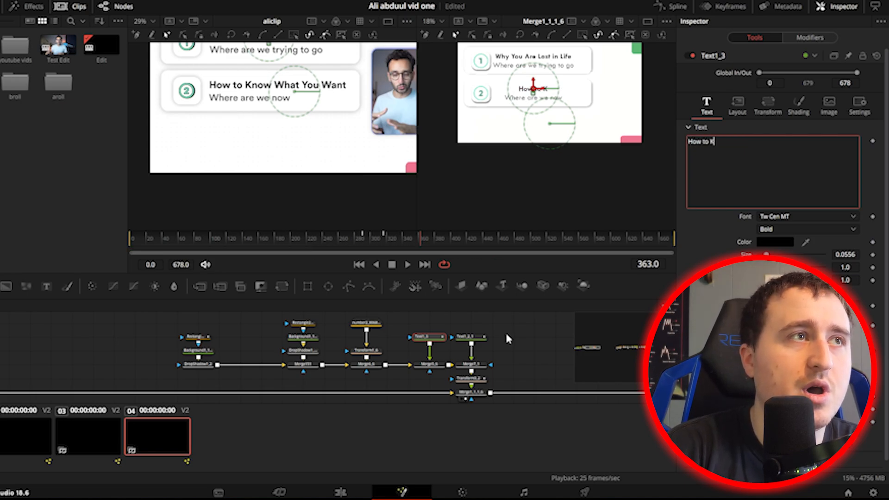
type("now What You ")
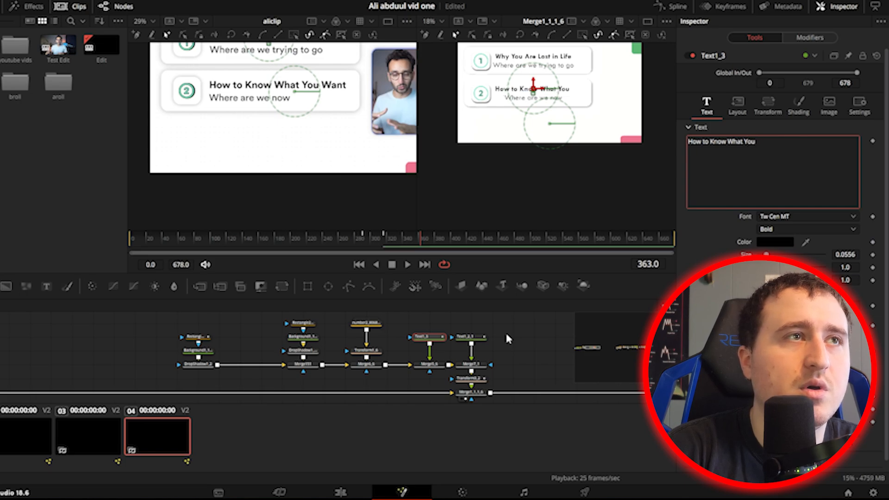
type("Want")
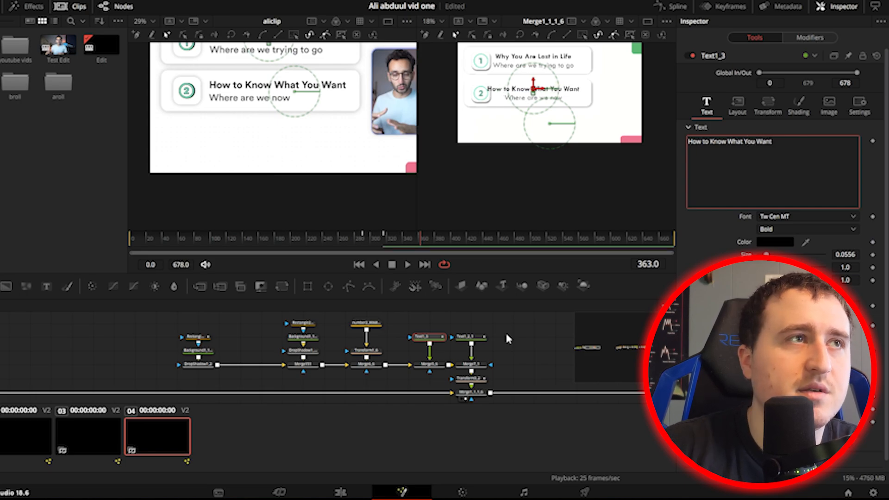
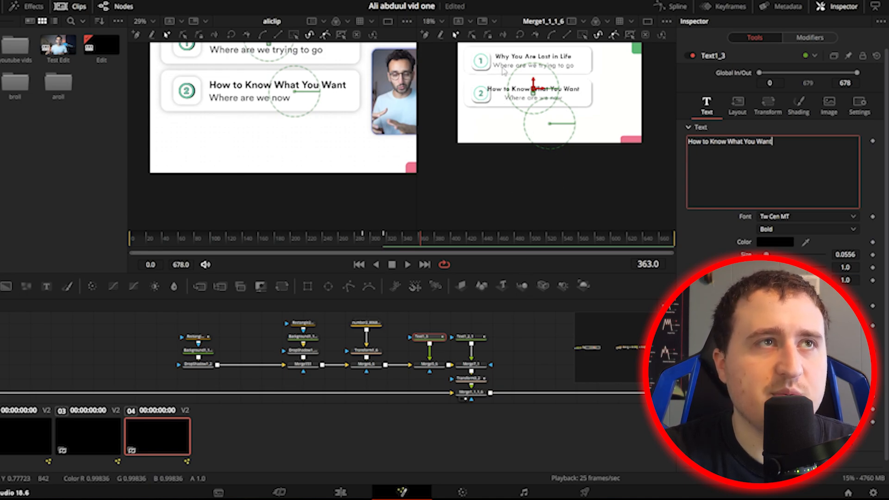
Set Text1_3's layout Center X to 0.454 at its first position keyframe, frame 290
left_click(738, 106)
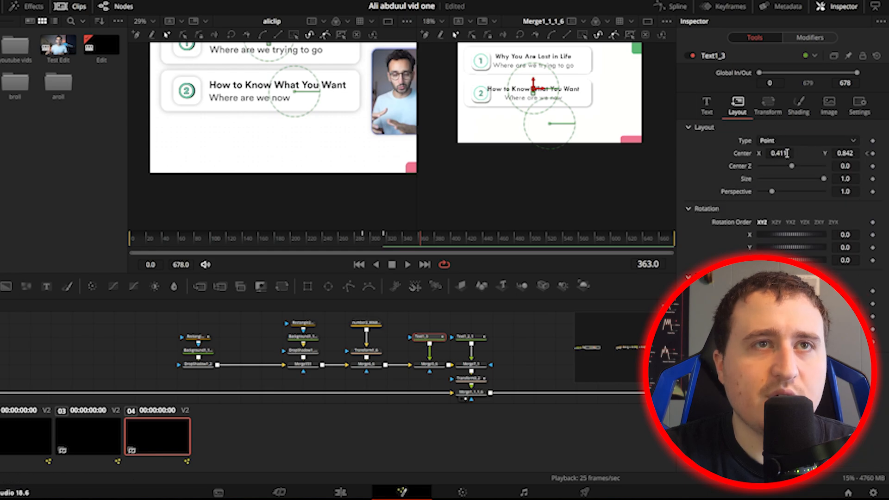
left_click(871, 154)
left_click(867, 154)
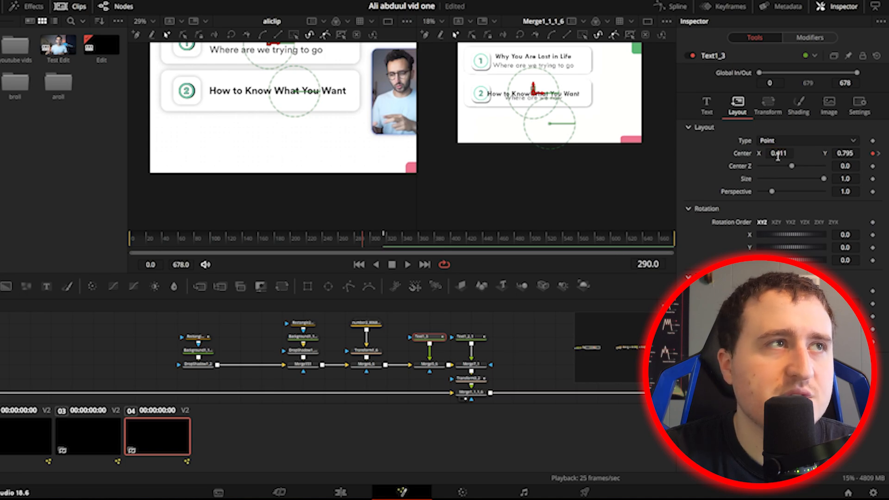
left_click_drag(243, 101, 246, 101)
left_click_drag(771, 154, 786, 154)
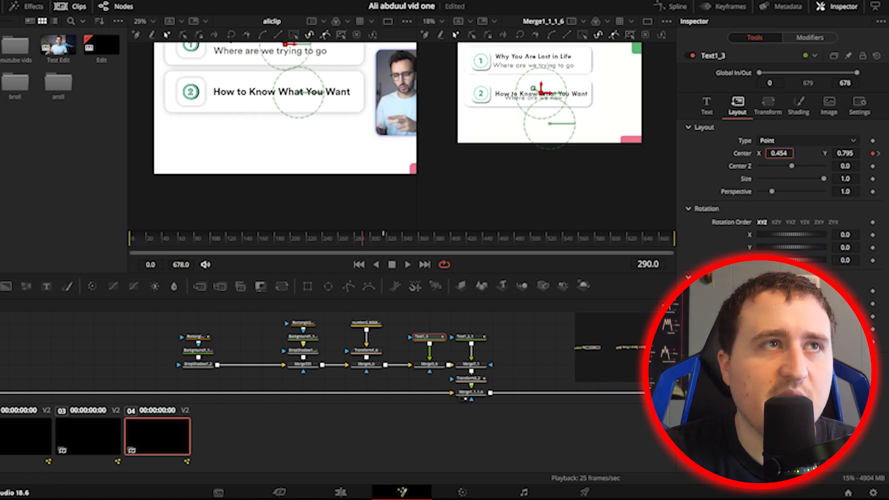
Copy the Center X value 0.454 to Text1_3's second position keyframe at frame 316
left_click(790, 152)
key("ctrl+c")
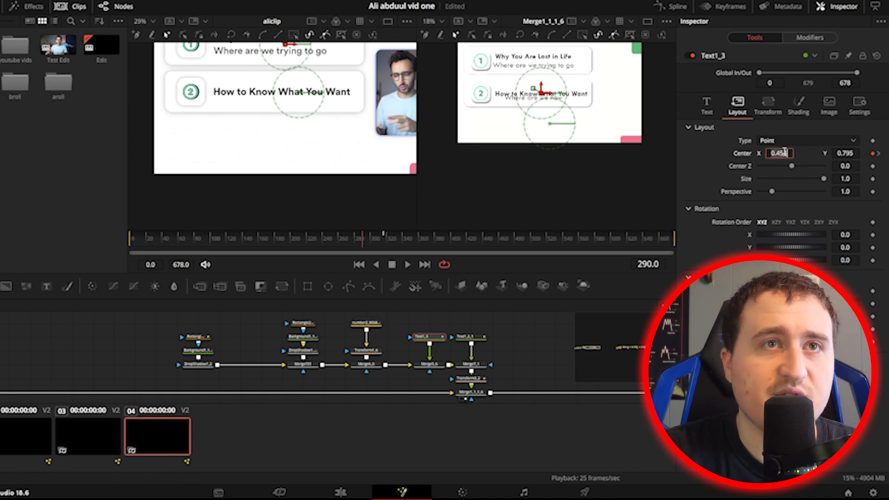
left_click(878, 154)
key("ctrl+v")
key("Tab")
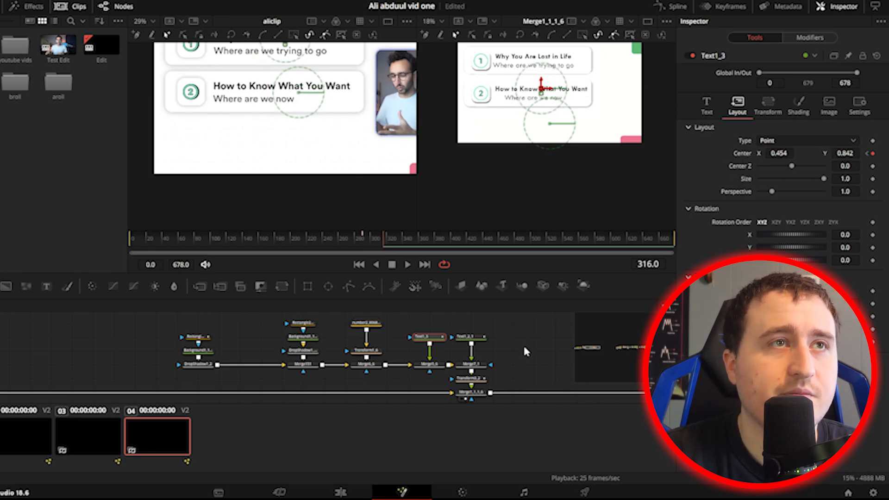
left_click(524, 348)
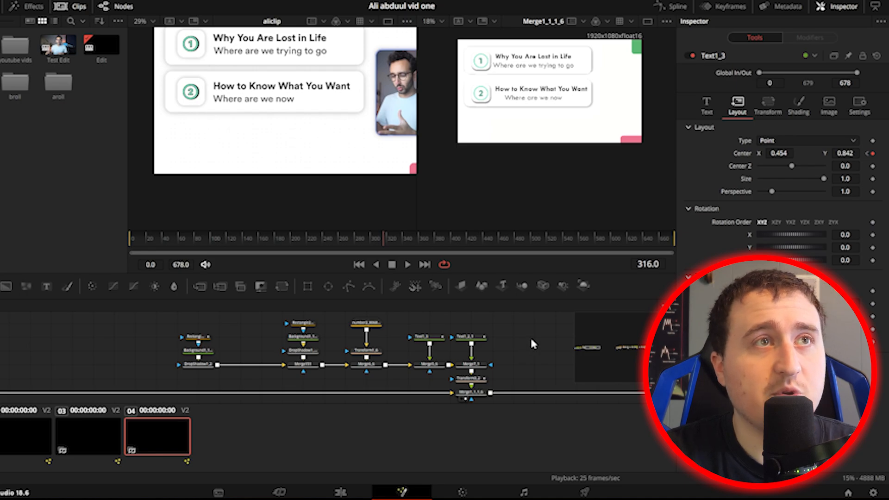
Compare the position keyframe timing of the second card's title Text1_3 and subtitle Text1_2_1
left_click(422, 345)
left_click(707, 106)
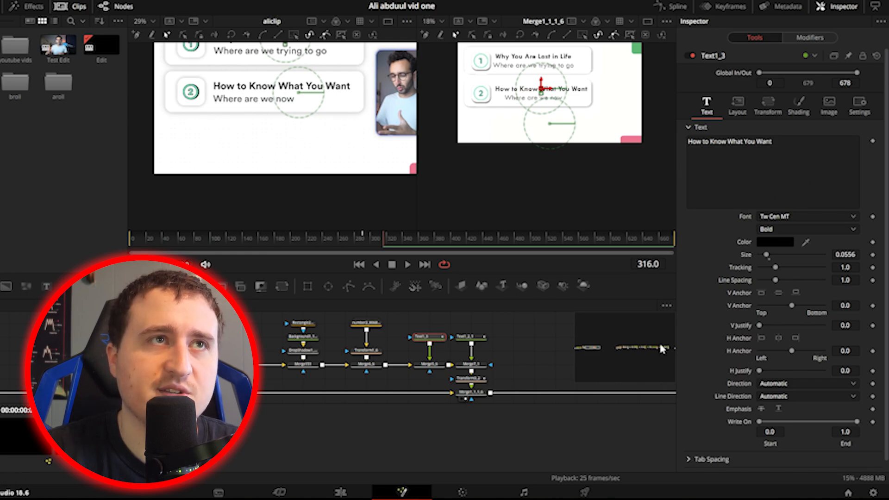
left_click(529, 341)
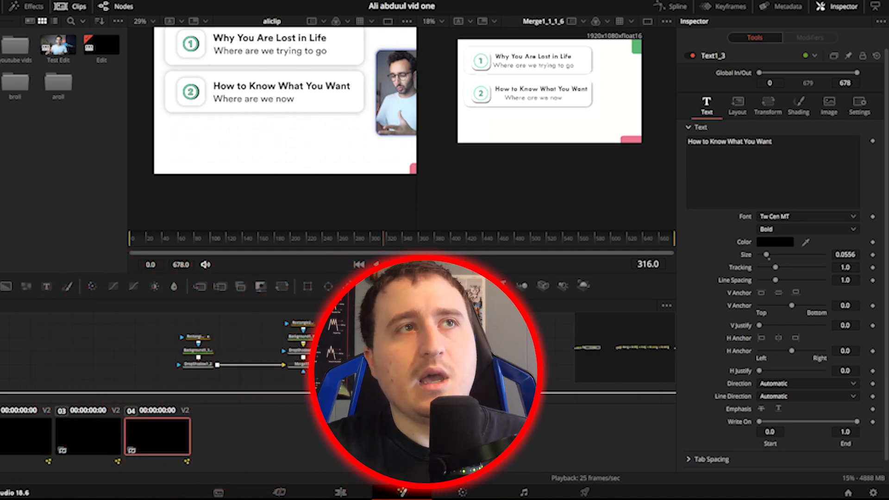
left_click(472, 339)
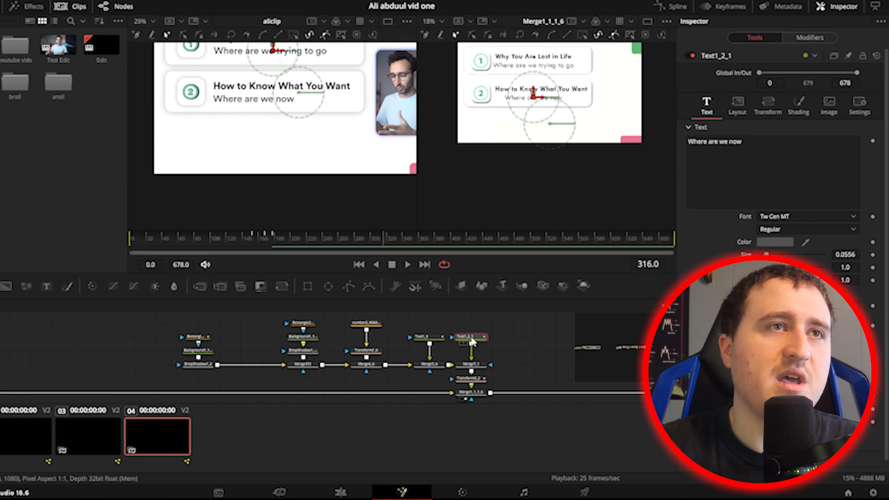
left_click(738, 104)
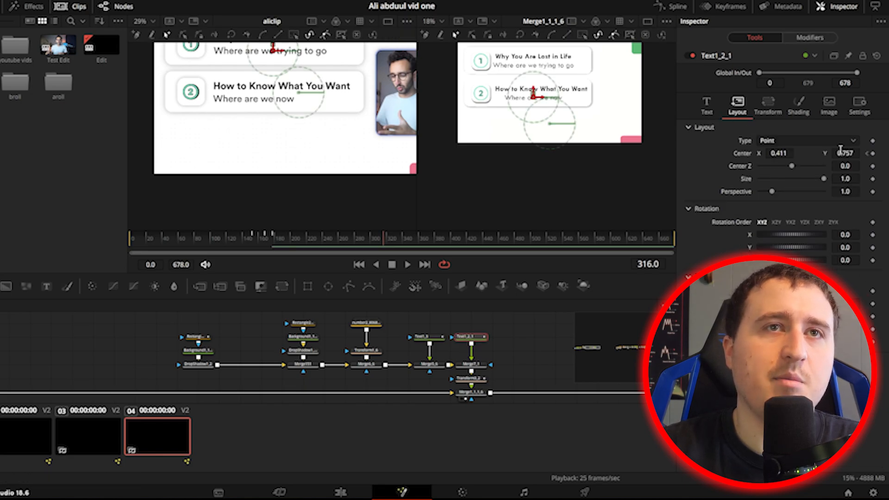
left_click(868, 154)
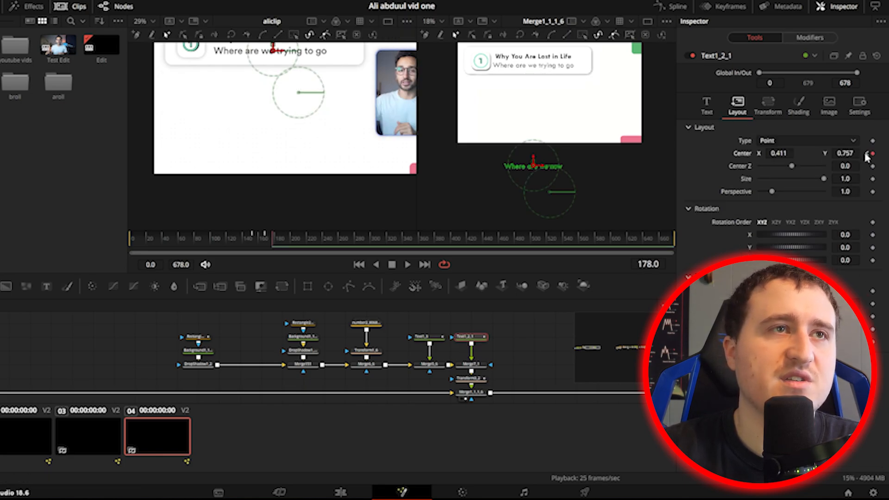
left_click(867, 154)
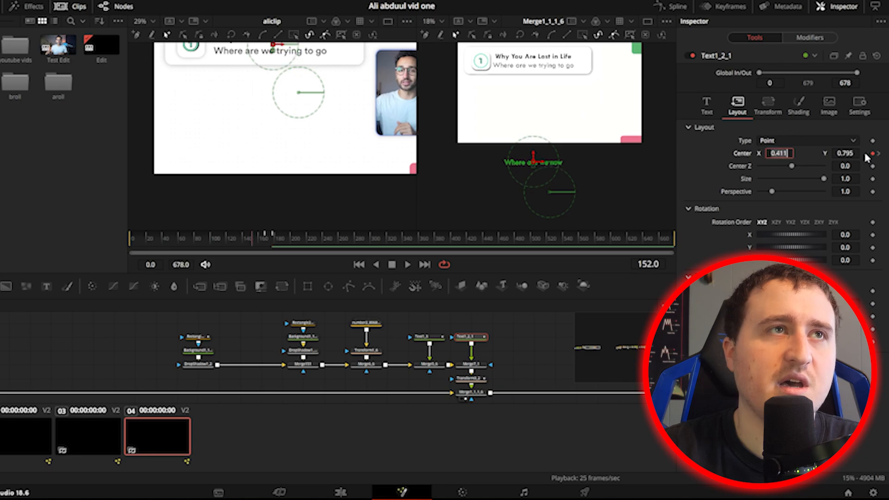
left_click(879, 154)
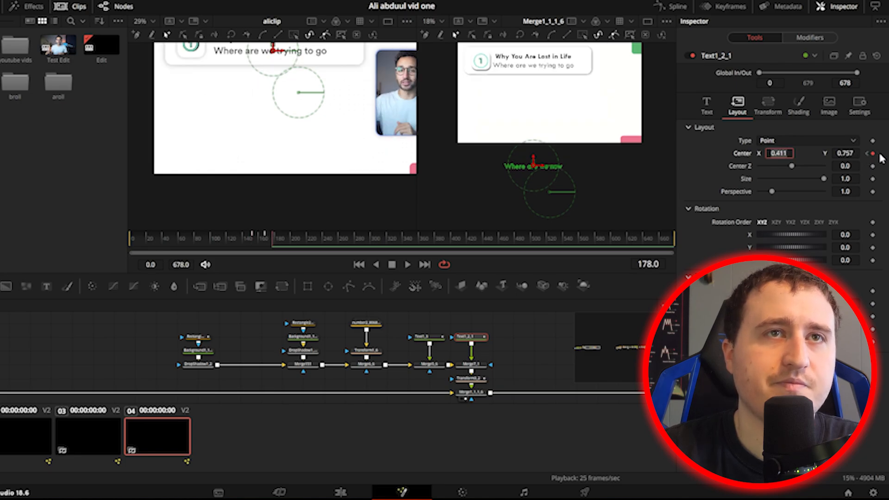
left_click(504, 347)
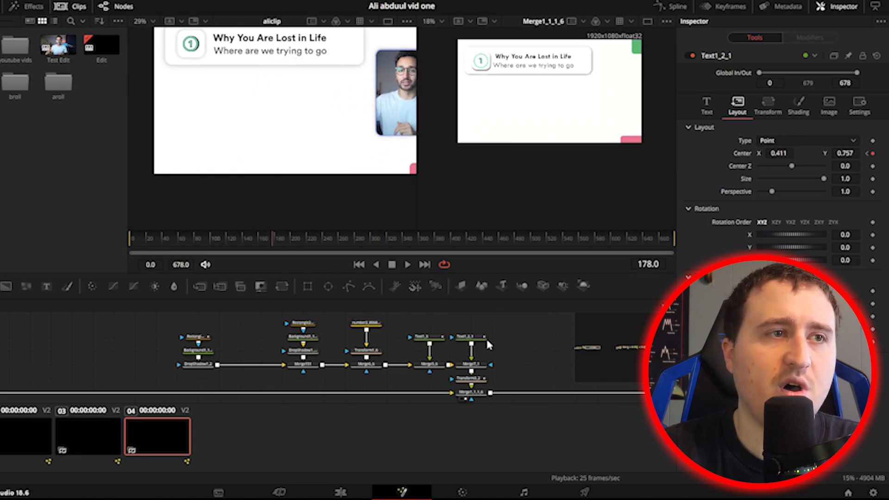
left_click(443, 338)
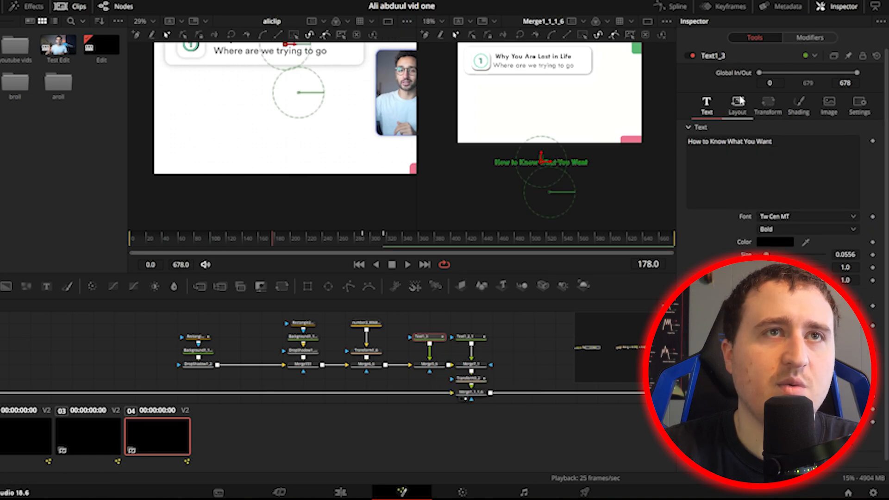
left_click(880, 155)
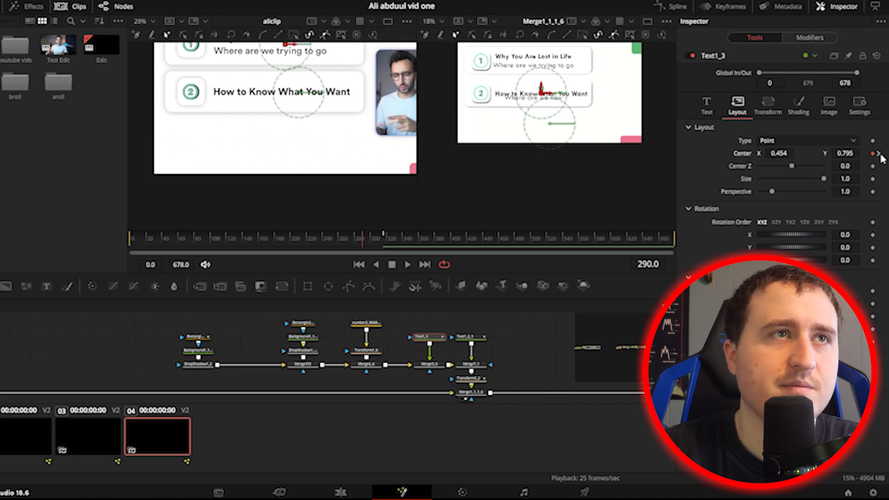
left_click(879, 154)
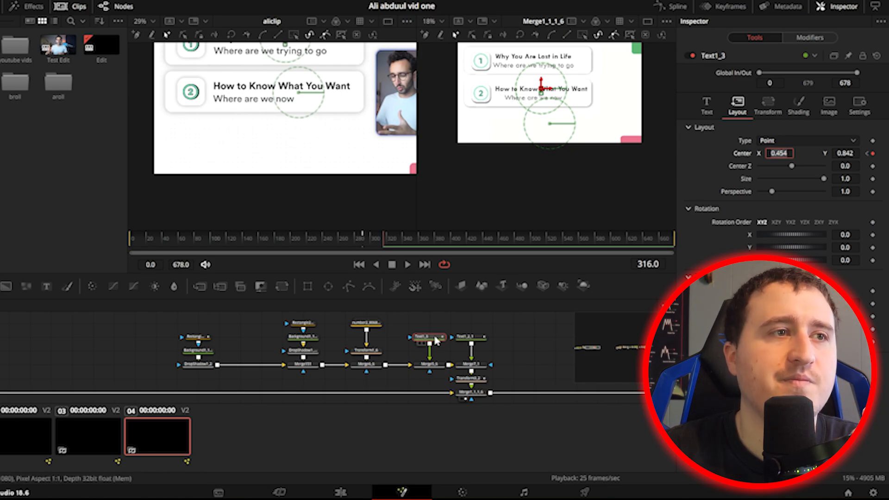
Shift Text1_2_1's Layout Center and Opacity keyframes together so the position keyframes fall at frames 290 and 316
left_click(468, 337)
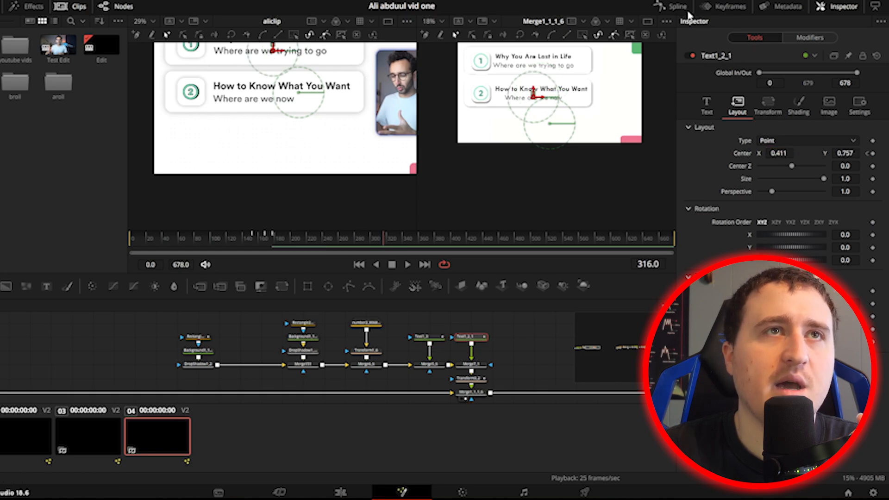
left_click(724, 6)
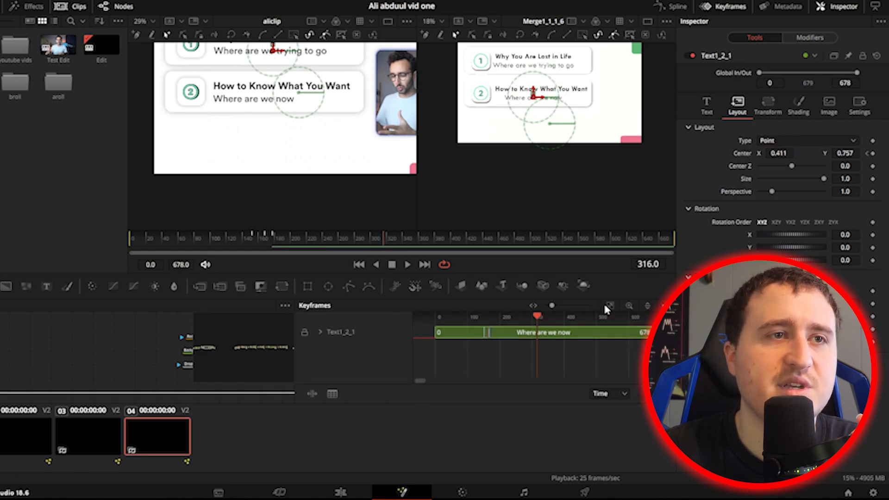
left_click(319, 332)
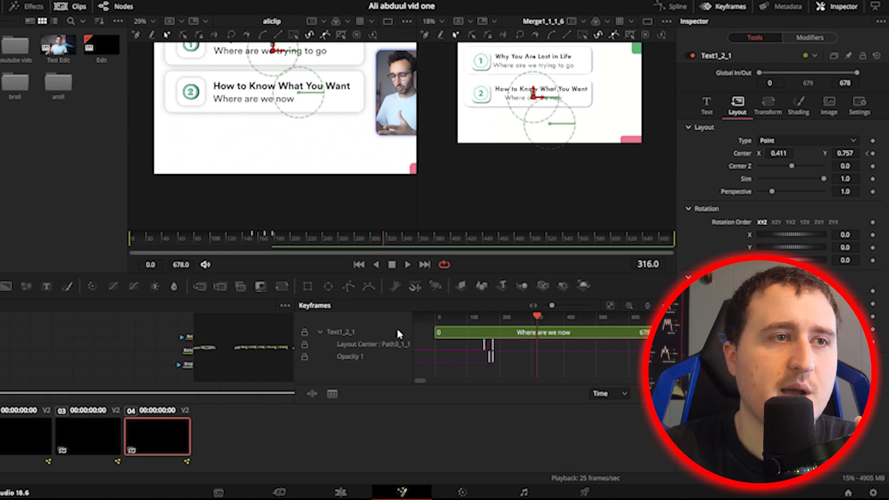
left_click(421, 330)
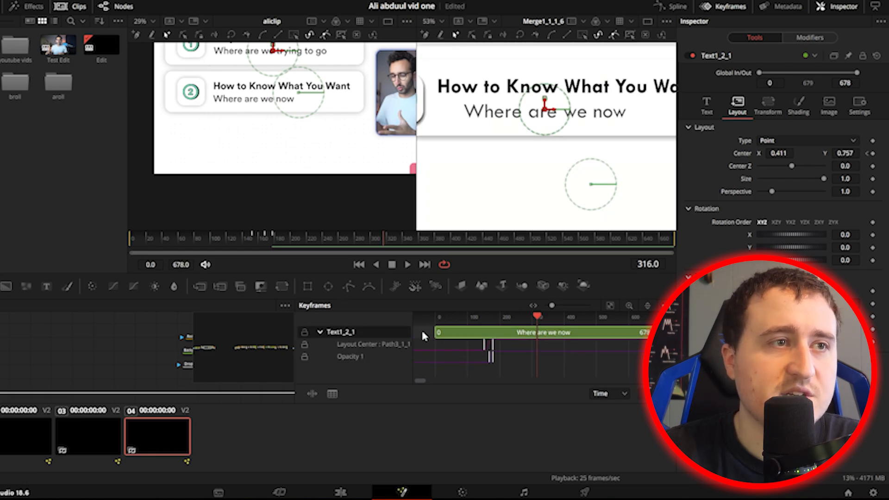
left_click_drag(499, 354, 529, 350)
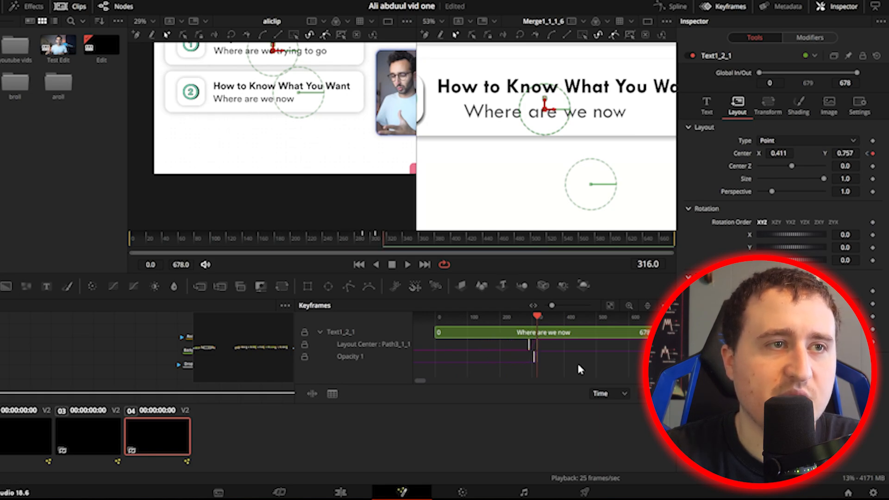
left_click(726, 9)
Set Text1_2_1's layout Center X to 0.36 at its position keyframe on frame 316
left_click(379, 235)
left_click_drag(372, 234, 431, 236)
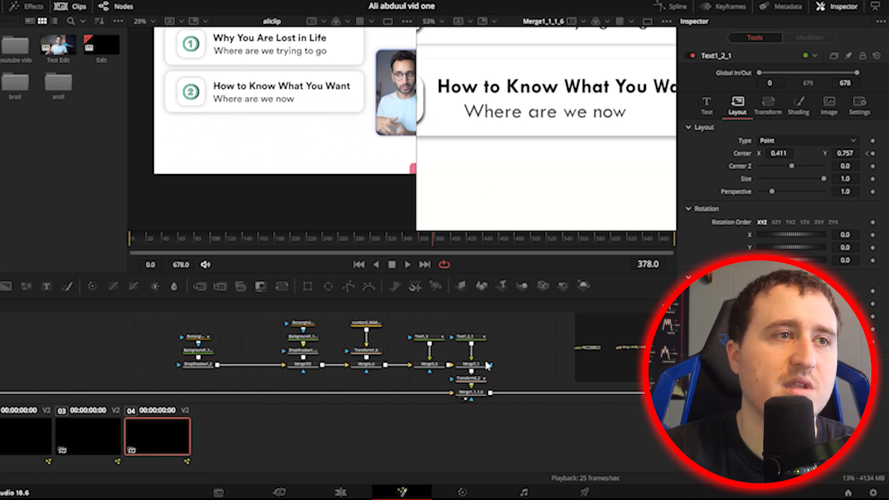
left_click(470, 337)
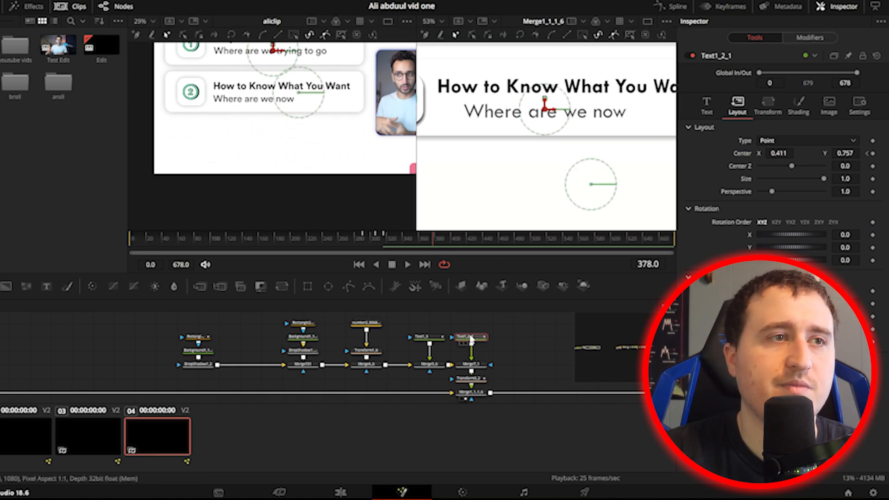
left_click(868, 154)
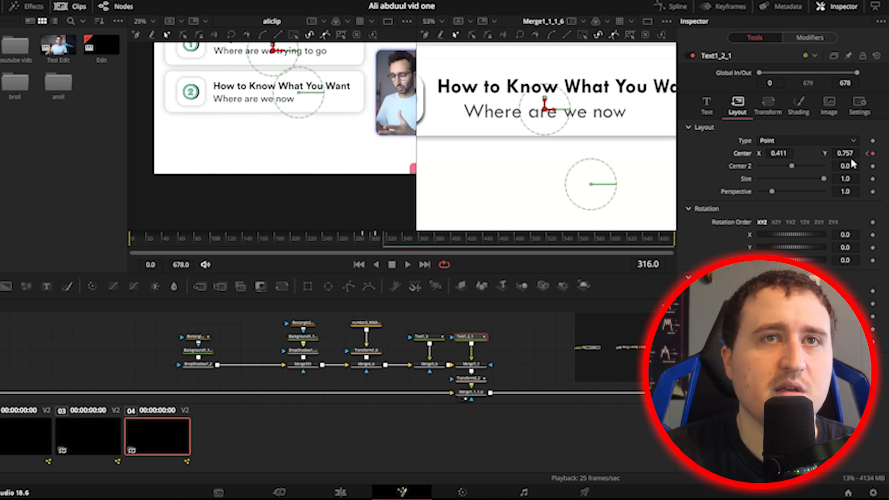
left_click_drag(781, 156, 755, 156)
left_click(786, 153)
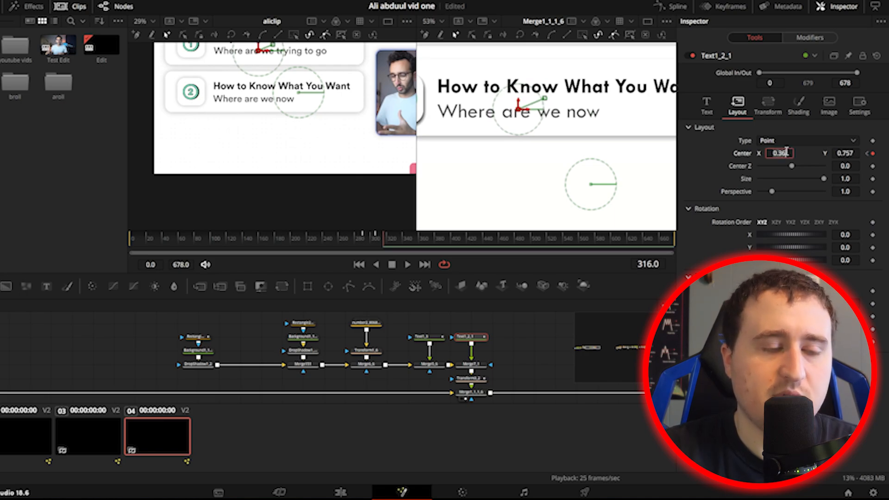
Apply the Center X value 0.36 to Text1_2_1's position keyframe on frame 290 and save the project
left_click(868, 155)
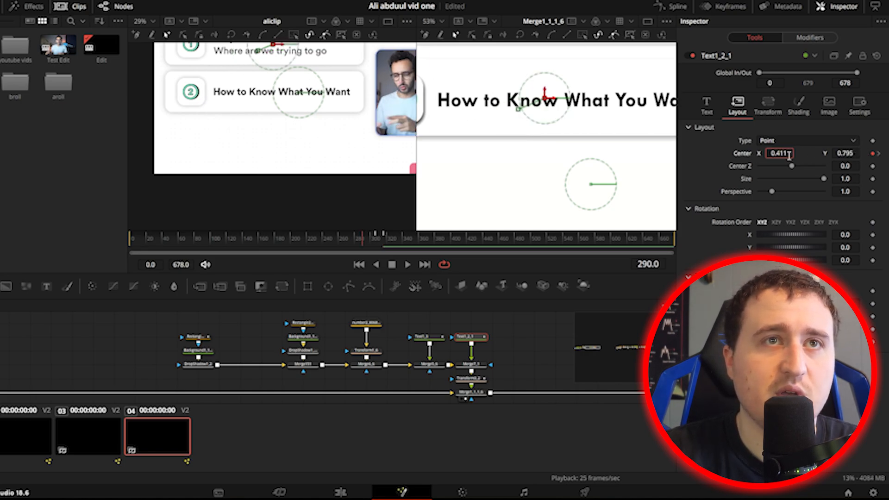
key("Tab")
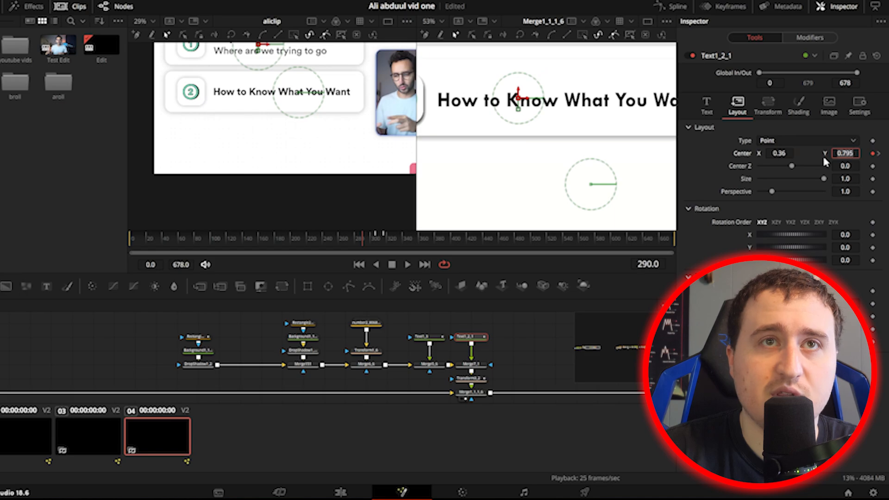
left_click(879, 155)
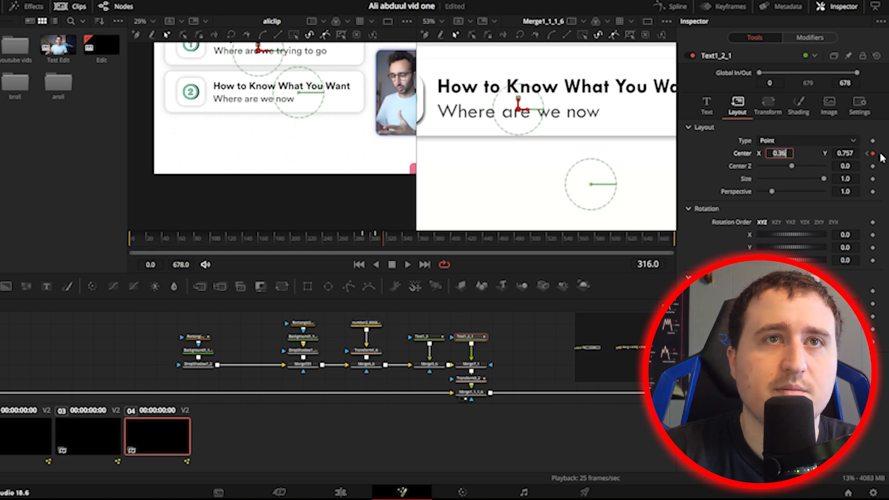
left_click(529, 348)
key("ctrl+s")
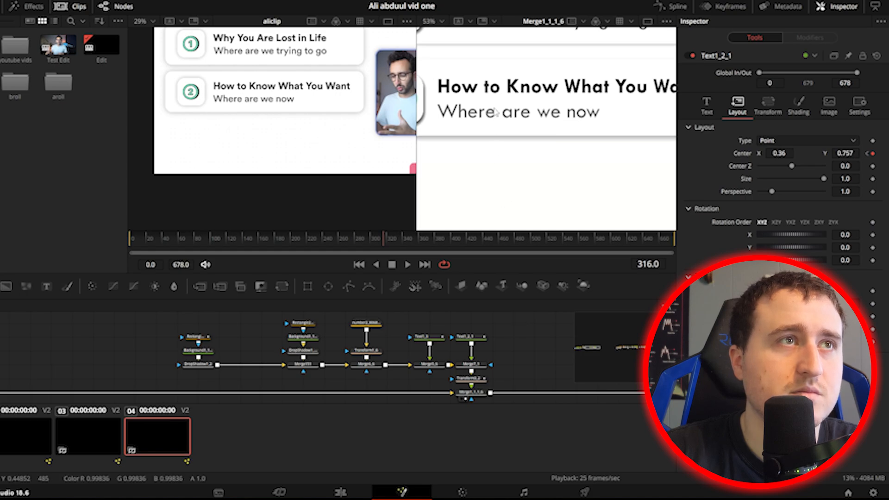
Set the layout Center X of the first card's title, Text1, to 0.418 at its frame 178 position keyframe
scroll(496, 113, "down", 5)
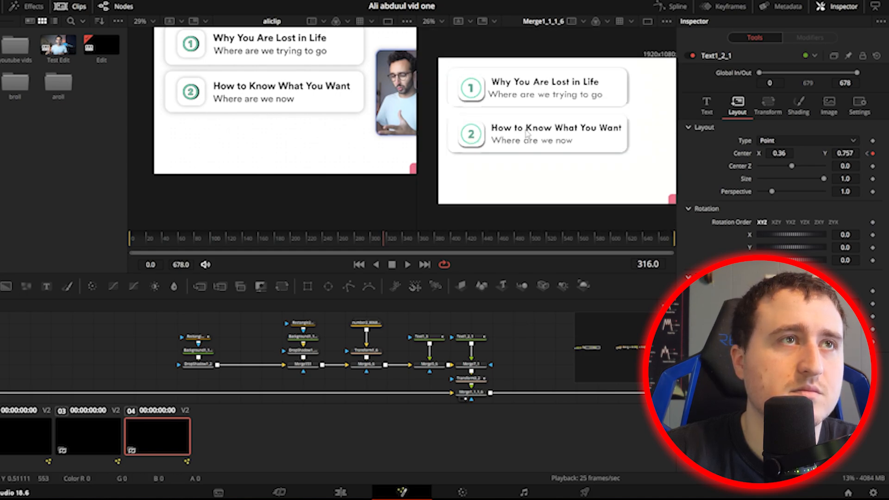
left_click_drag(322, 339, 536, 329)
left_click_drag(258, 342, 437, 343)
left_click_drag(243, 345, 296, 344)
left_click(306, 334)
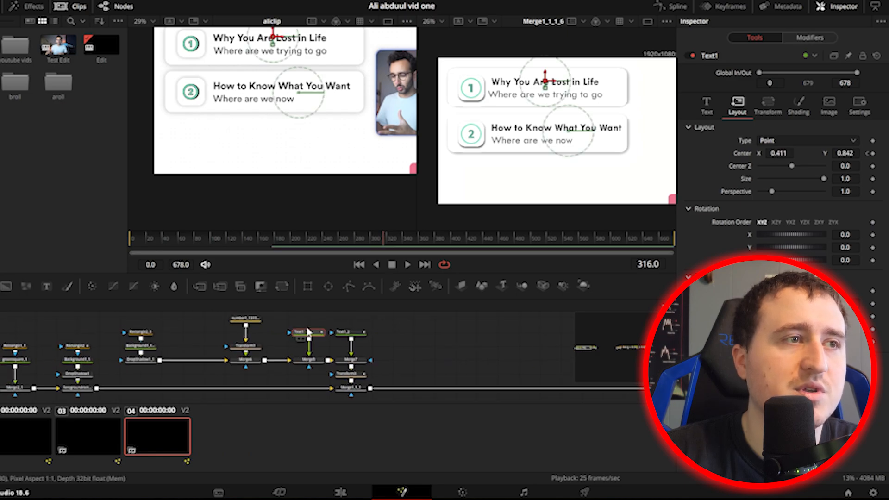
left_click(869, 154)
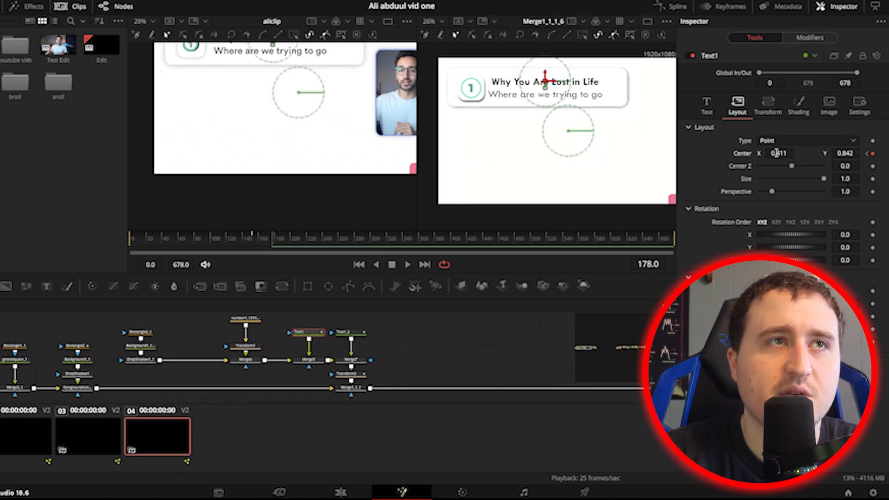
scroll(510, 91, "up", 4)
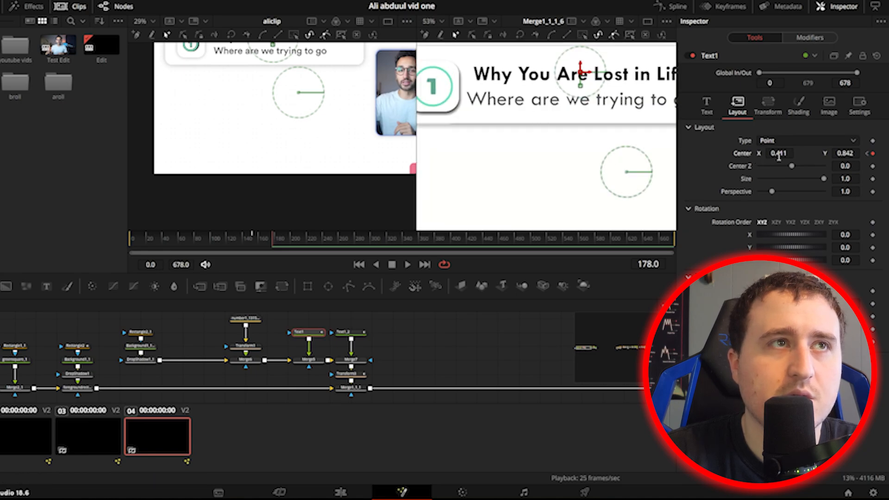
left_click_drag(779, 156, 783, 156)
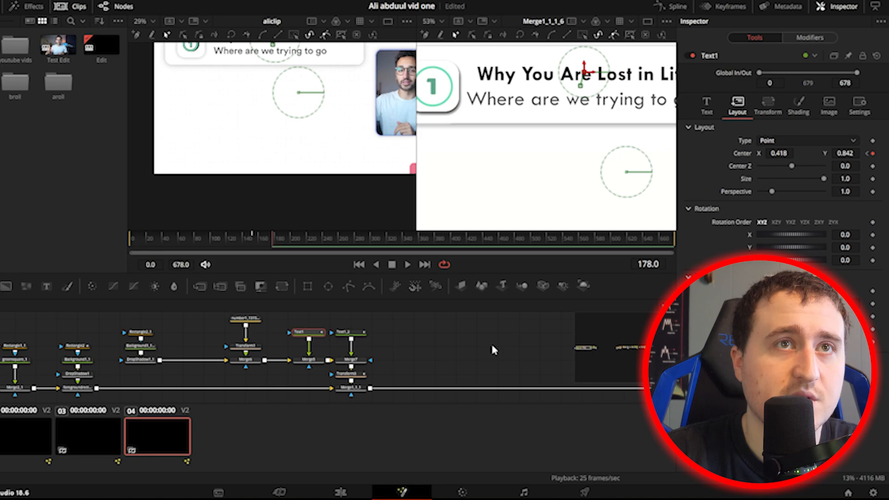
Set the layout Center X of the first card's subtitle, Text1_2, to 0.433 at its frame 178 keyframe and save the project
left_click(352, 332)
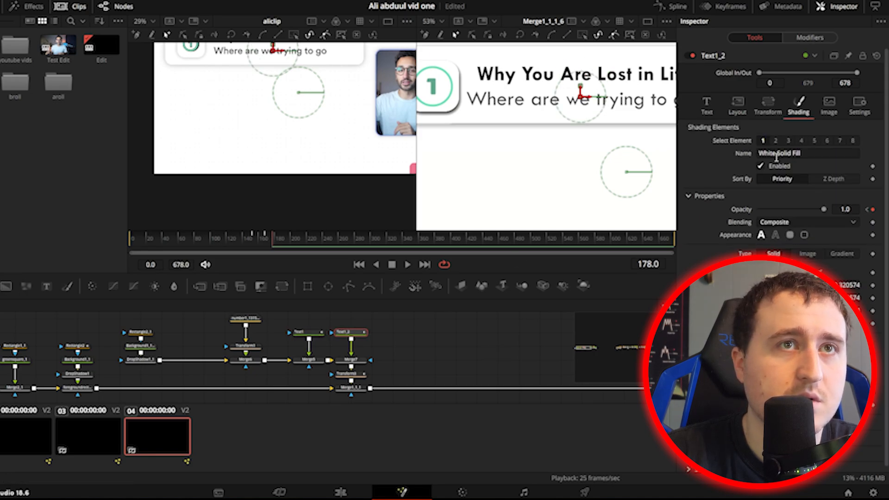
left_click(738, 105)
left_click_drag(780, 153, 817, 160)
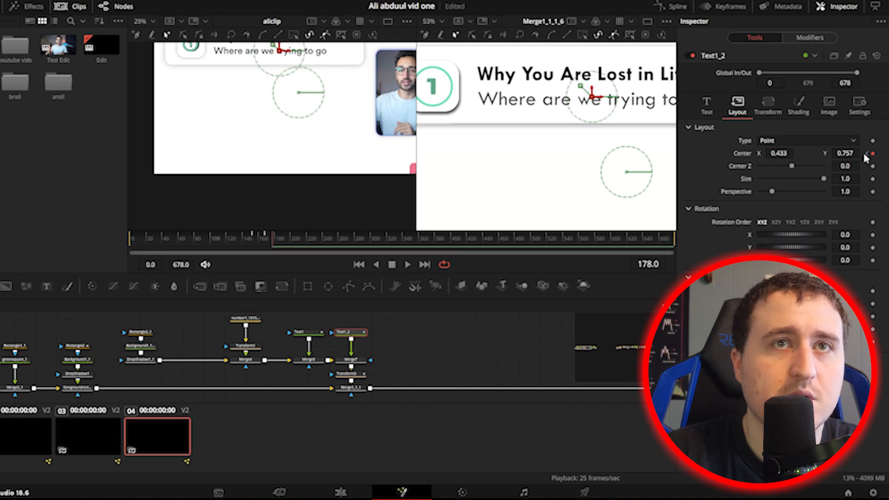
left_click(788, 152)
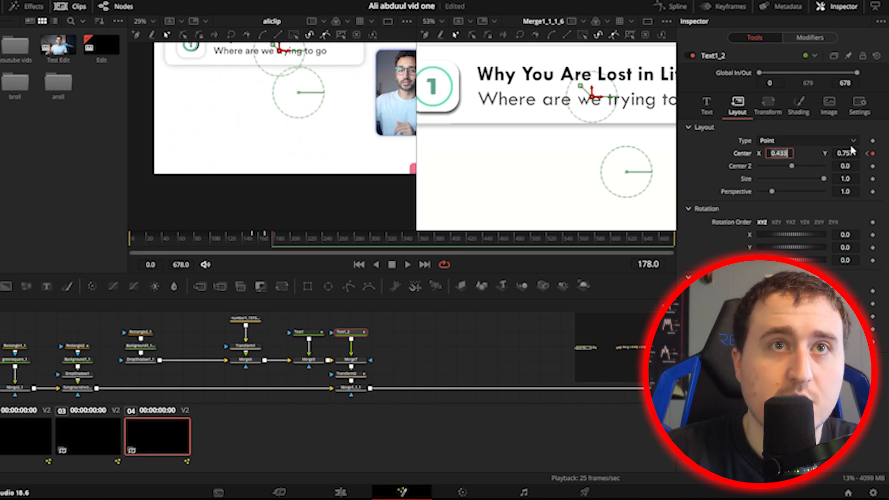
left_click(868, 154)
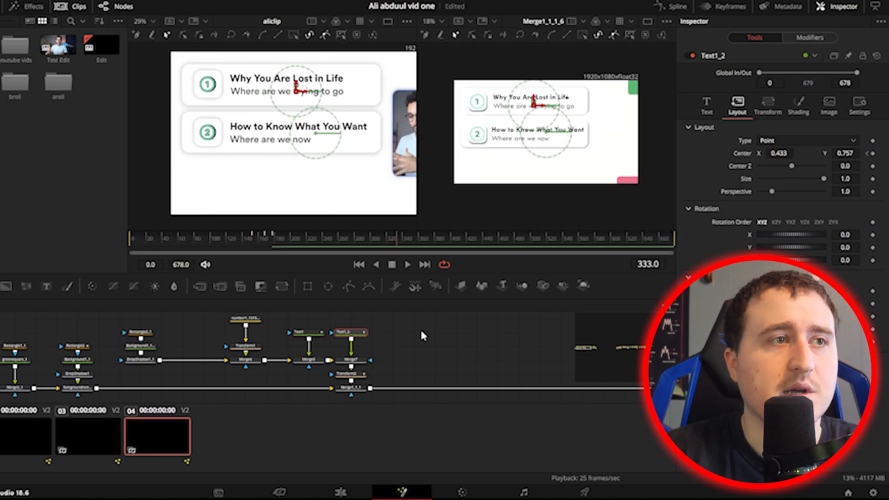
left_click(421, 333)
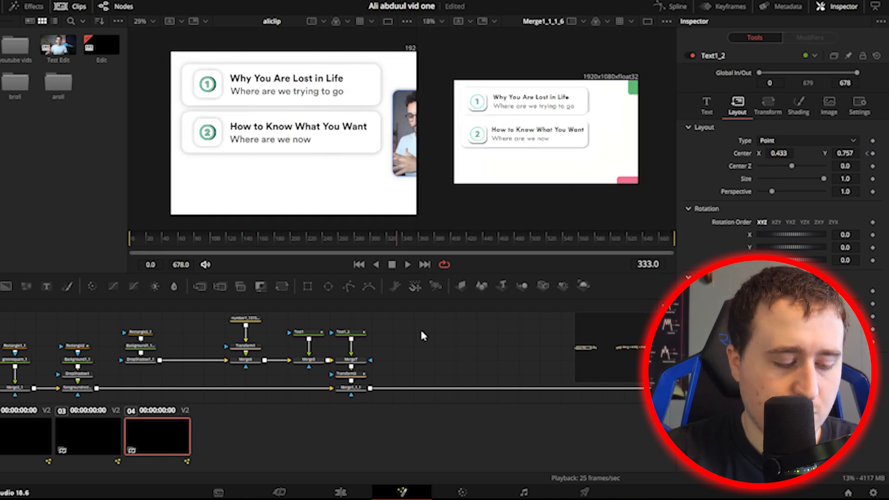
key("ctrl+s")
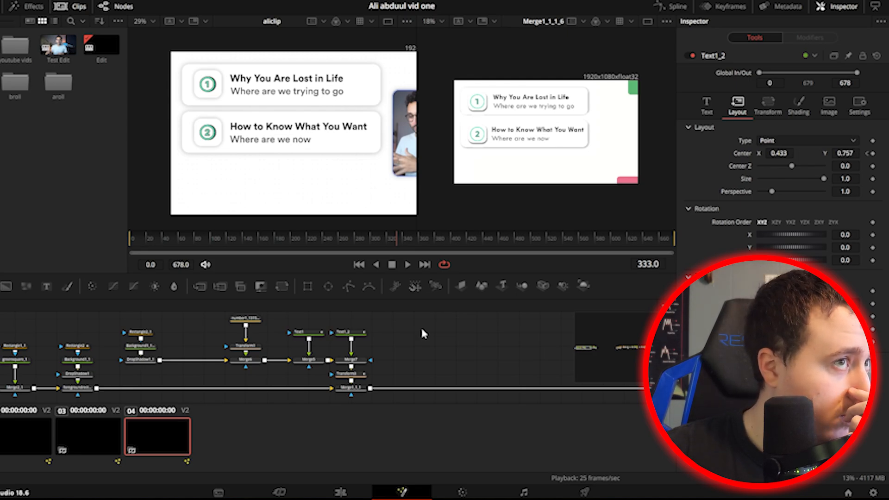
Enable motion blur with quality 6 on the second card's final merge, Merge1_1_1_6, preview the motion, and save the project
left_click_drag(396, 238, 293, 249)
left_click_drag(303, 249, 312, 248)
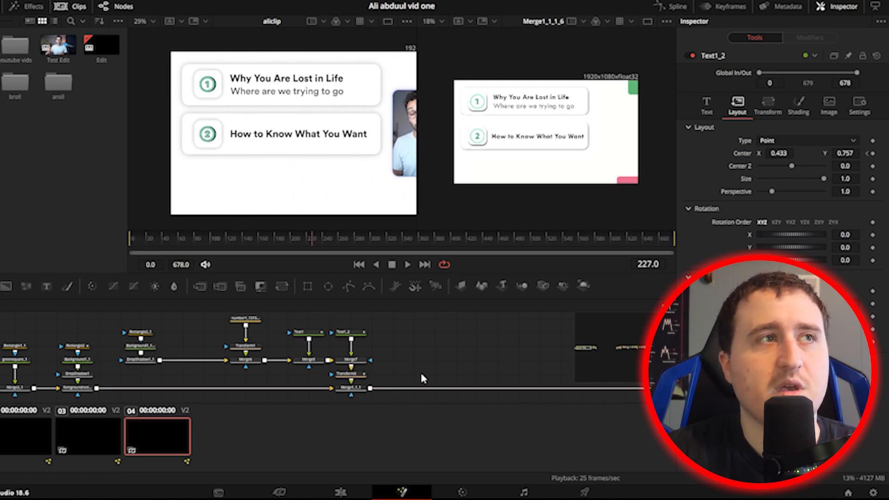
left_click_drag(468, 326, 377, 314)
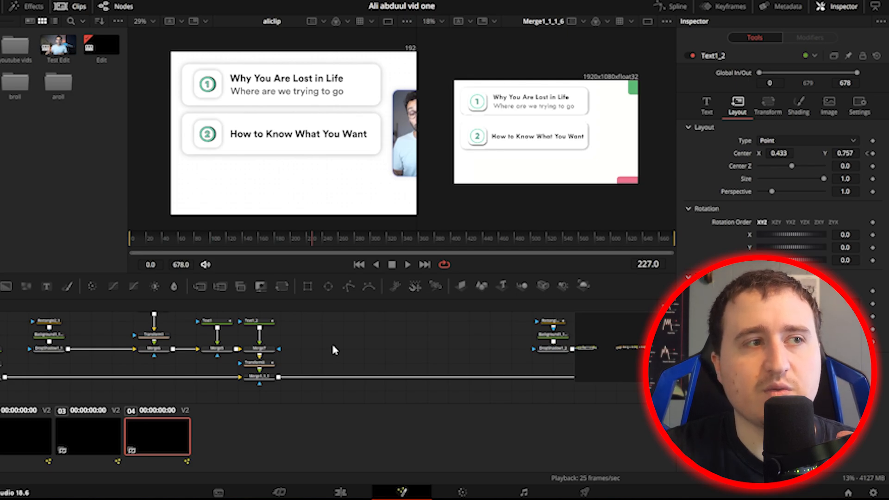
scroll(285, 373, "left", 5)
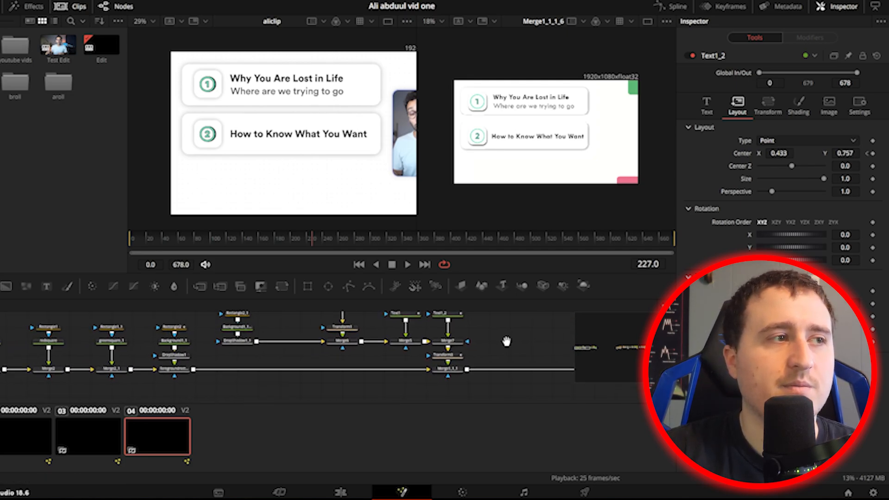
left_click_drag(436, 361, 431, 368)
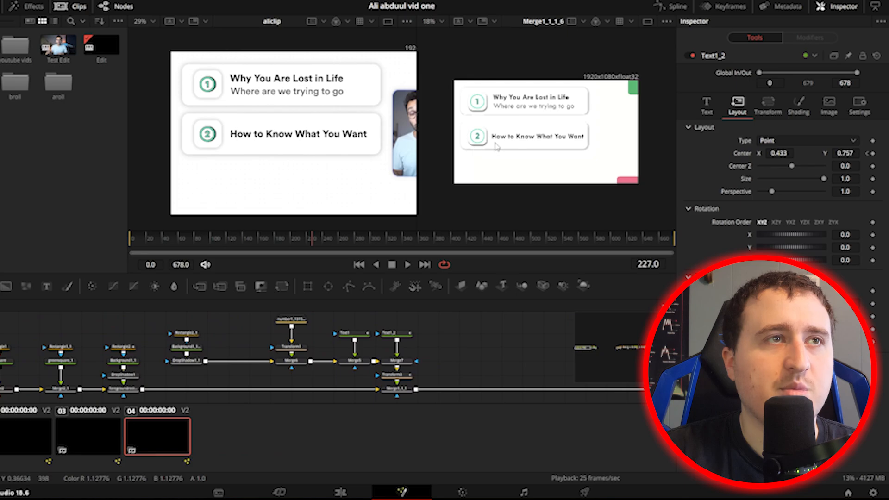
left_click_drag(537, 362, 234, 362)
left_click_drag(570, 371, 278, 360)
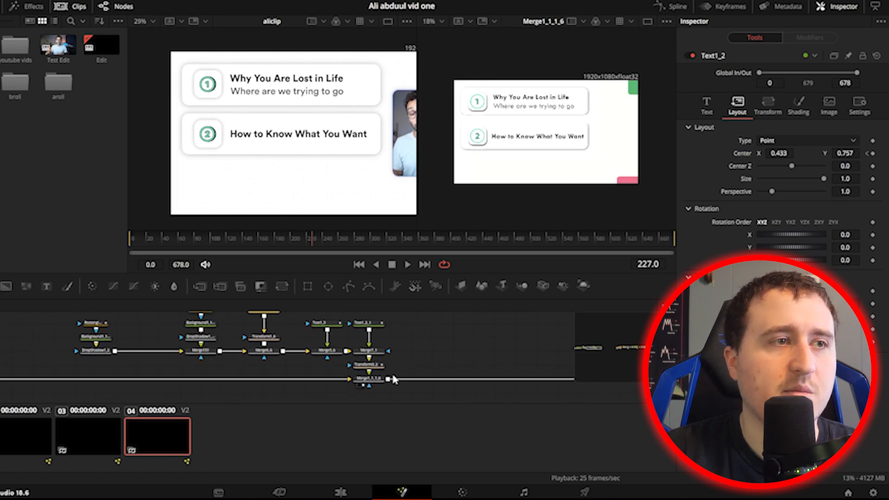
left_click_drag(419, 376, 353, 375)
left_click(304, 381)
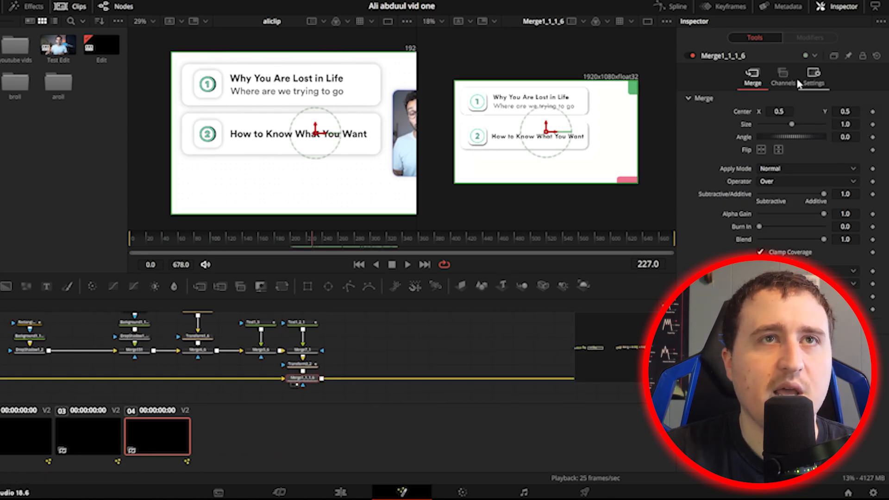
left_click(814, 77)
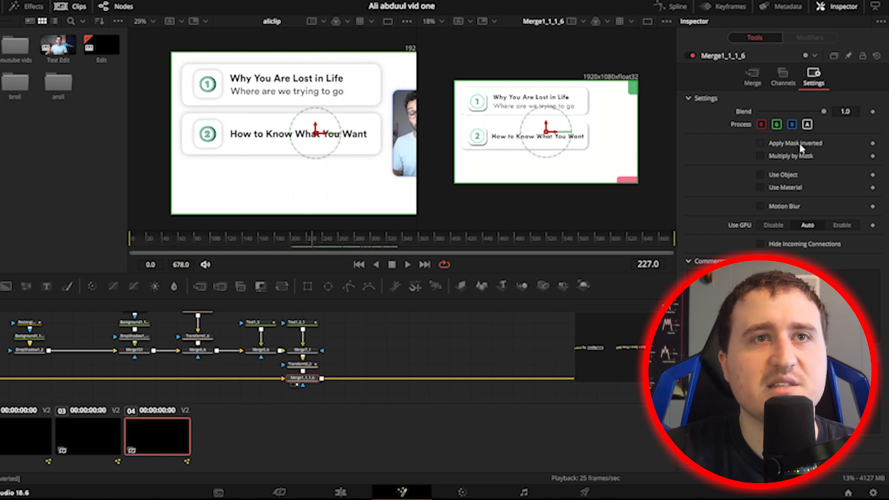
left_click(760, 205)
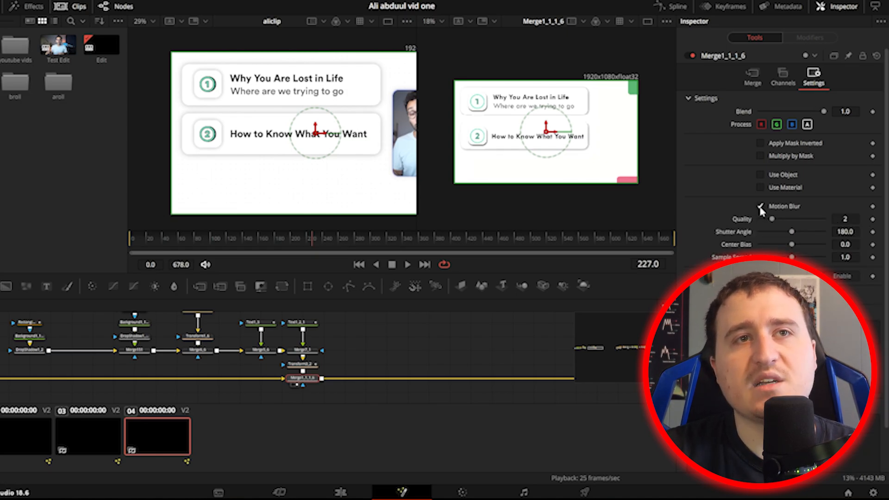
left_click_drag(772, 223, 793, 221)
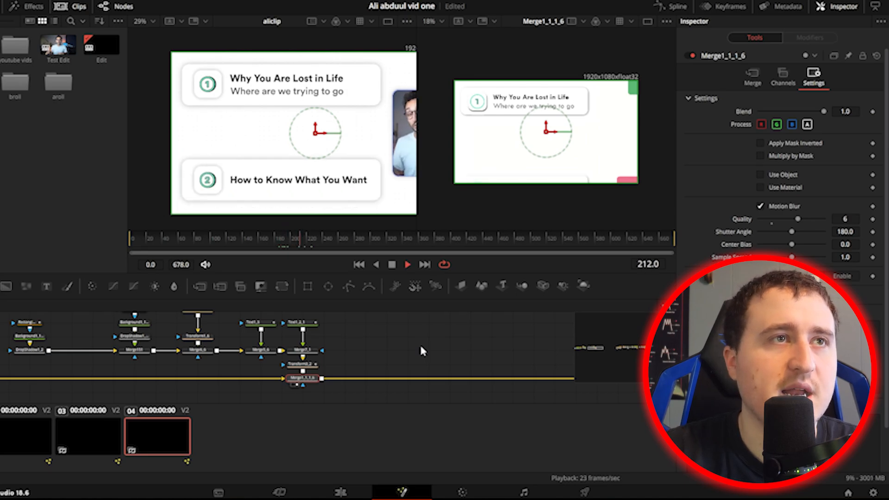
key("space")
key("ctrl+s")
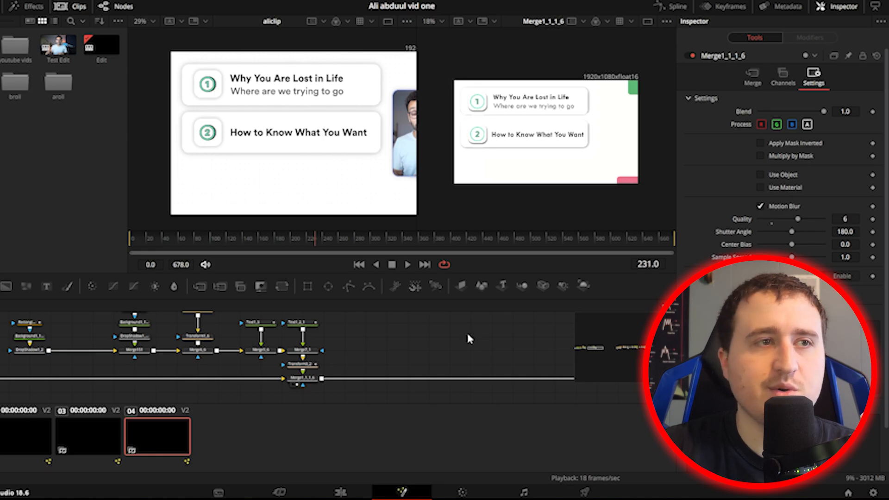
Copy the second card's whole node chain, including Merge1_1_1_6, with the playhead at frame 391
scroll(514, 357, "right", 10)
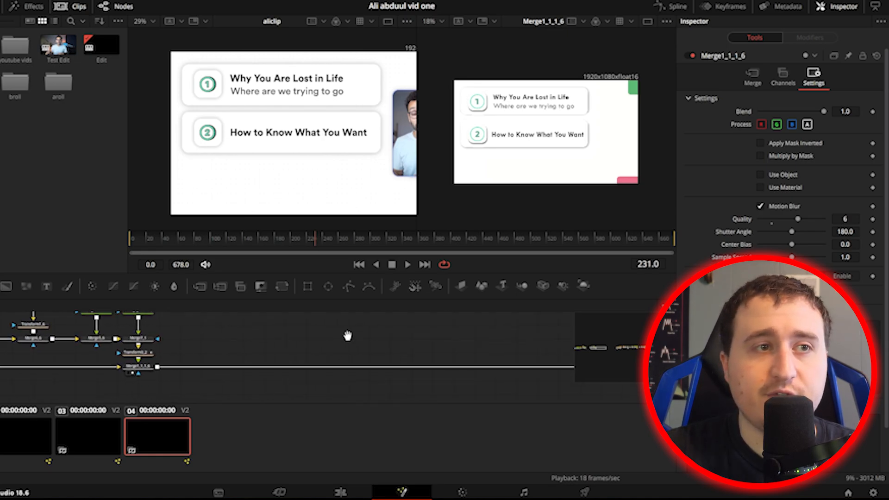
left_click_drag(443, 333, 249, 341)
scroll(391, 358, "down", 5)
left_click_drag(441, 347, 234, 333)
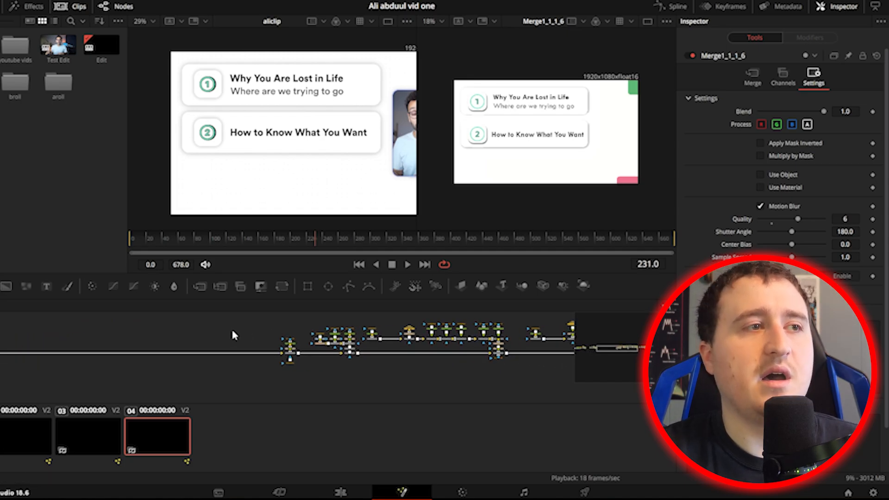
scroll(115, 320, "right", 10)
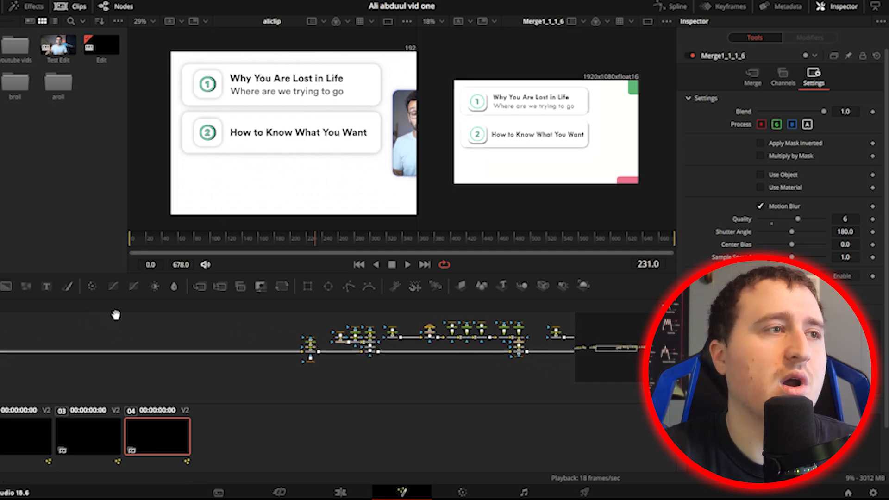
left_click_drag(312, 235, 441, 253)
left_click_drag(263, 328, 352, 320)
left_click_drag(141, 327, 293, 374)
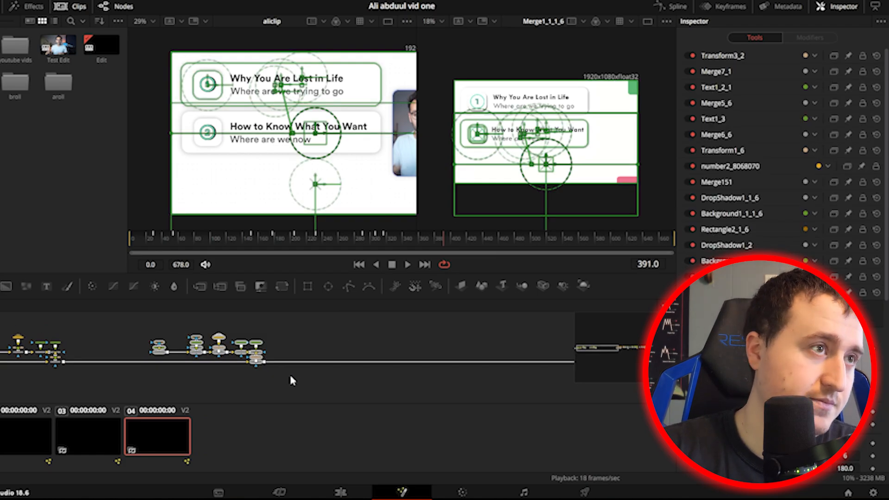
Paste the copied card nodes after the second card and insert their final merge, Merge1_1_1_6_1, into the main node pipeline
left_click(352, 338)
left_click_drag(352, 337, 208, 342)
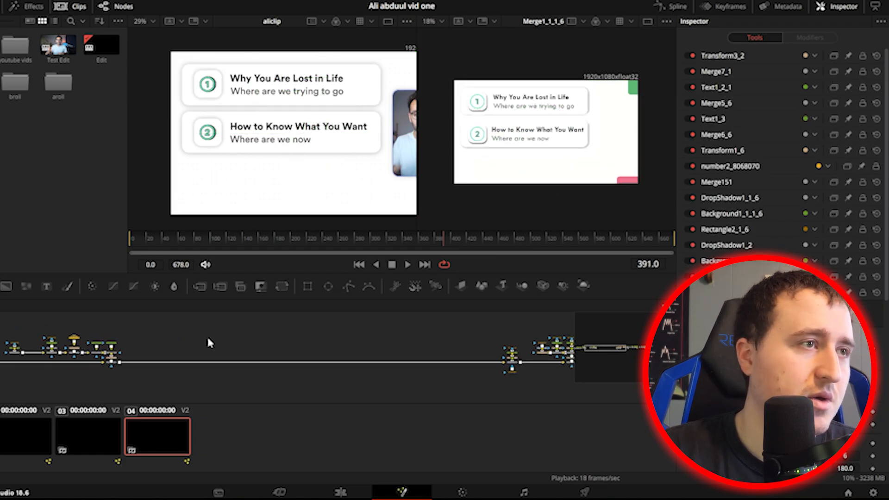
key("ctrl+v")
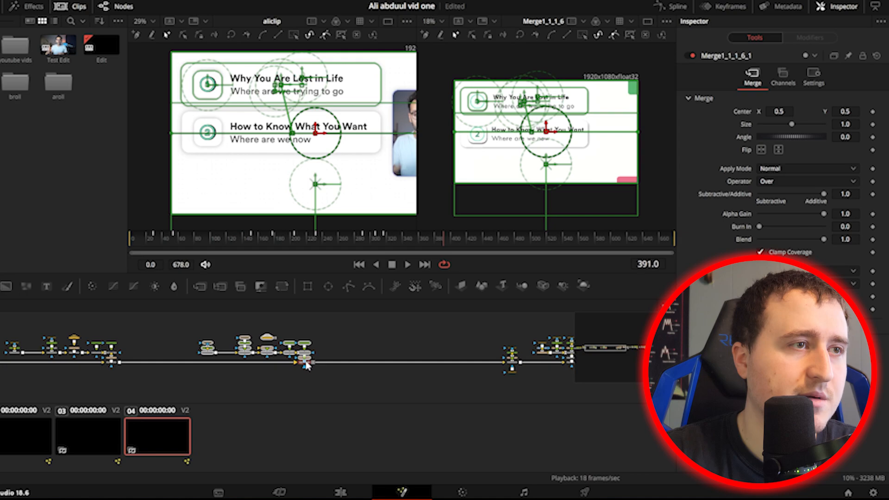
left_click_drag(307, 365, 310, 366)
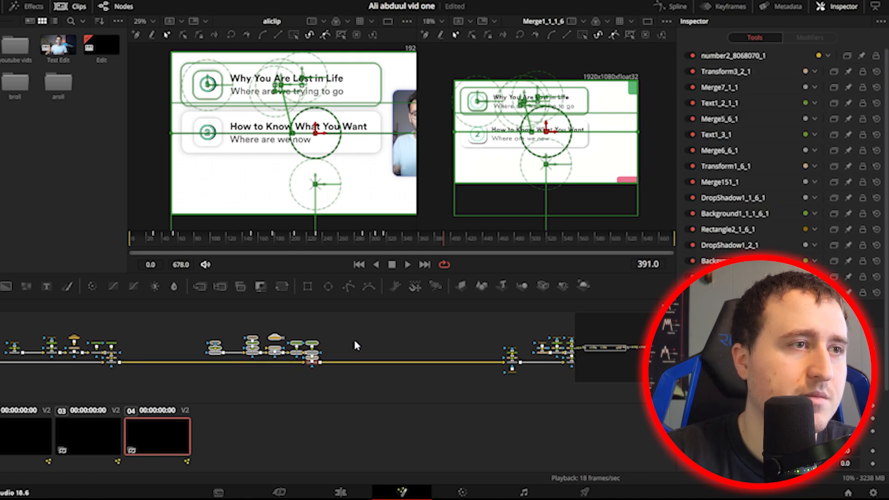
left_click(355, 338)
Delete the duplicated number 2 graphic node from the third card's node chain
scroll(325, 343, "up", 3)
scroll(324, 347, "up", 3)
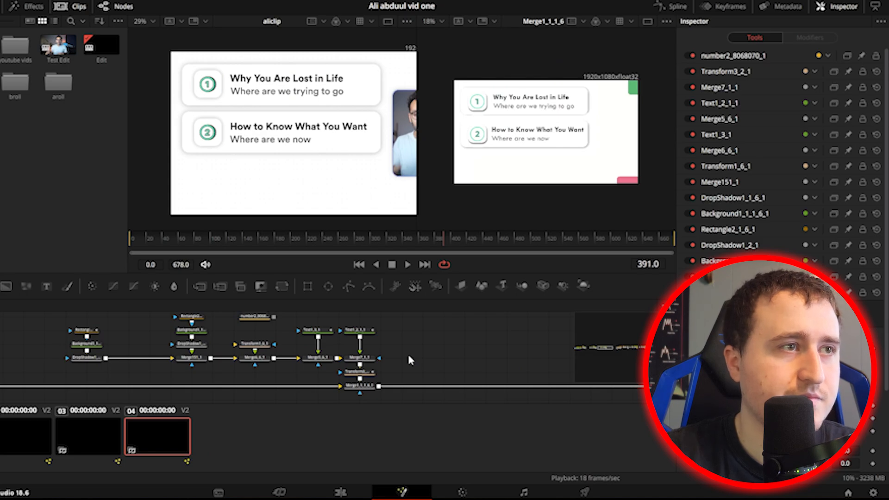
left_click(292, 330)
key("Delete")
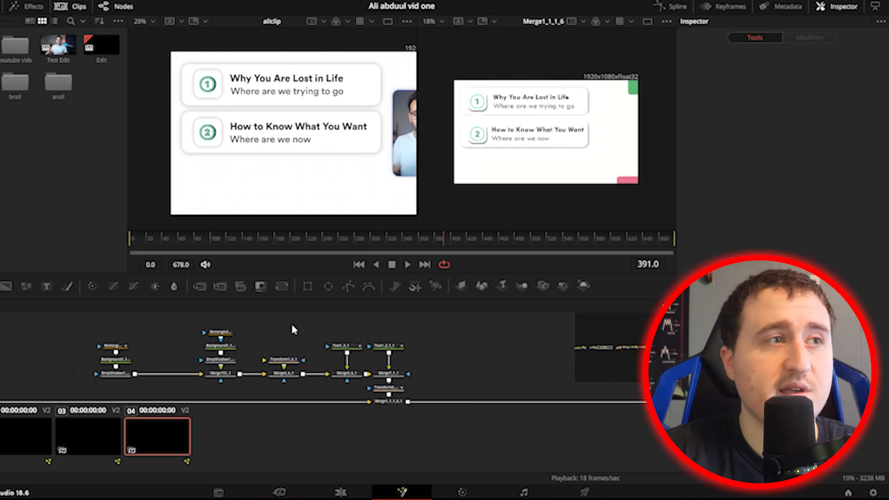
Import number-3_8068125.svg into the composition at an image size of 150 by 150
left_click(174, 1)
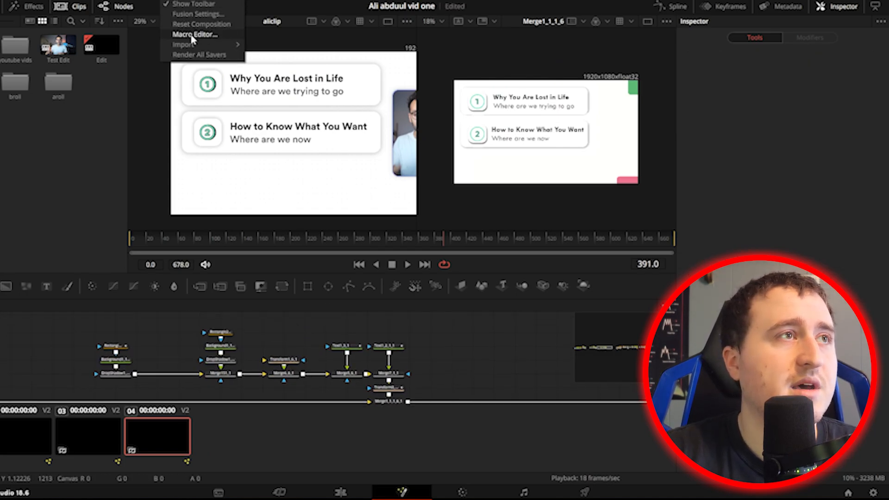
mouse_move(191, 45)
left_click(267, 87)
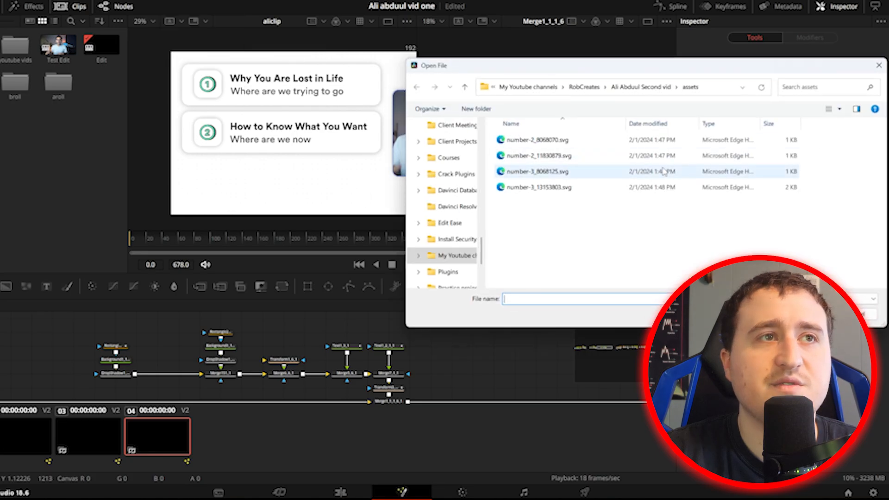
left_click(549, 172)
key("Return")
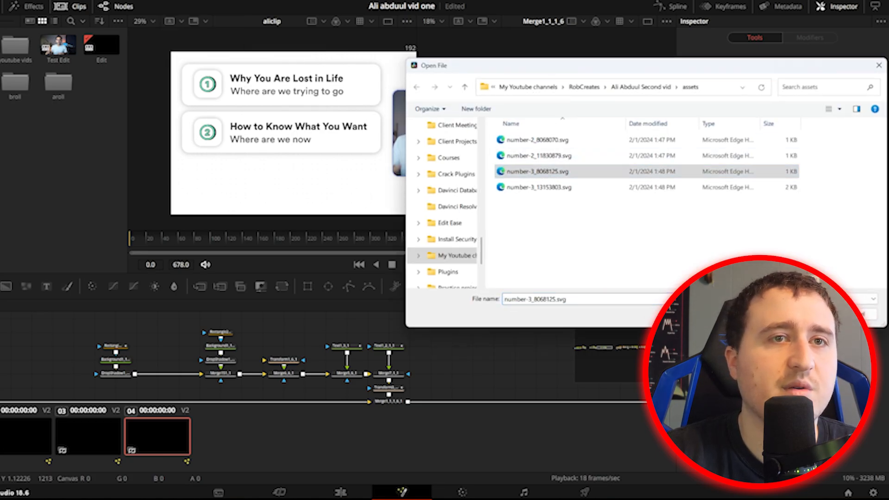
left_click(477, 211)
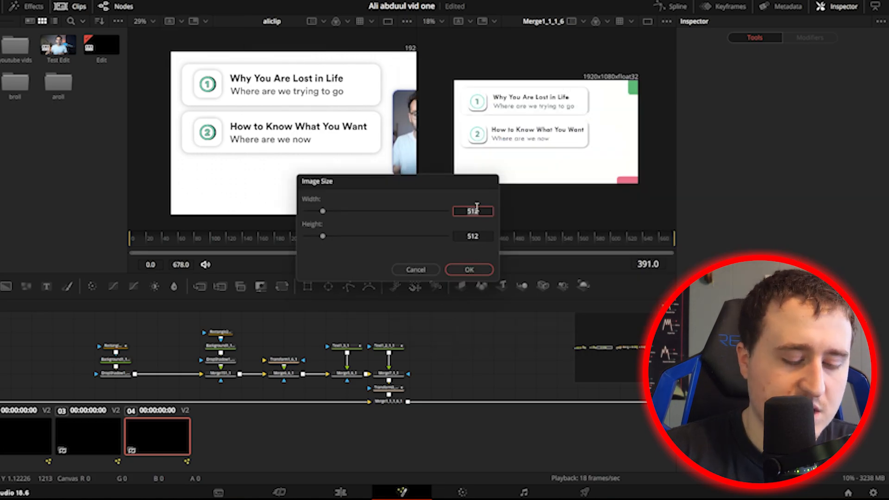
type("19")
key("Return")
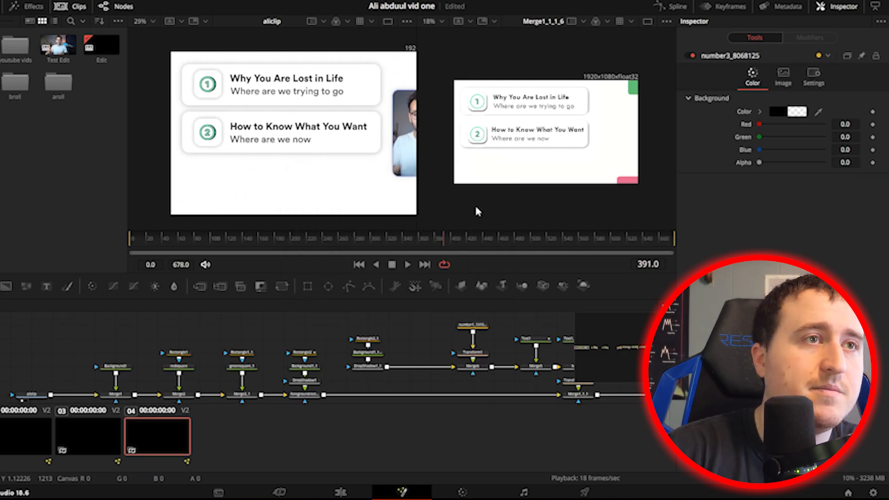
Move the number 3 graphic node to the third card's nodes and connect it to the transform above Merge6_6_1
left_click_drag(598, 341, 555, 325)
left_click_drag(467, 347, 16, 359)
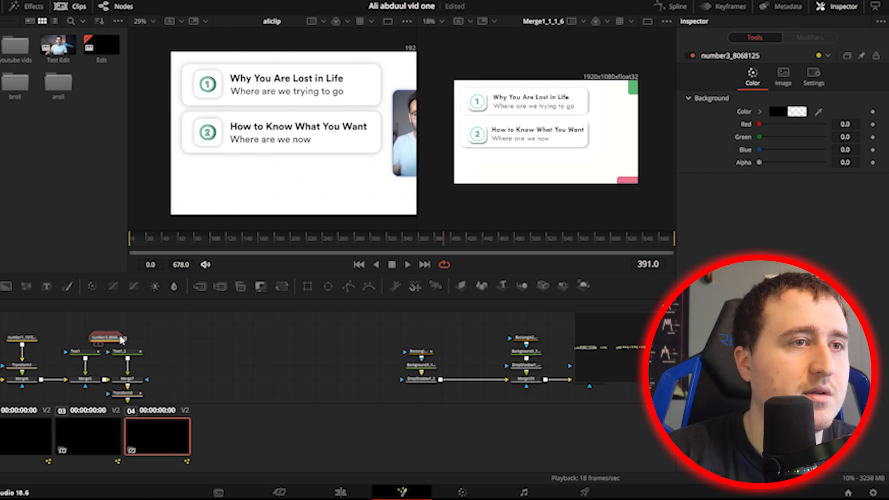
left_click_drag(115, 338, 452, 327)
left_click_drag(523, 336, 122, 332)
left_click_drag(52, 322, 365, 356)
left_click(356, 333)
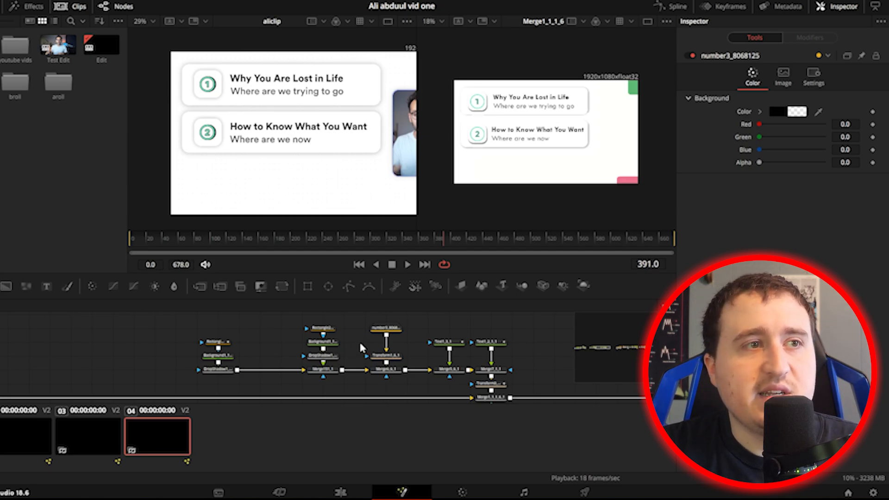
View the MediaOut1 result beside the reference clip at frame 595
left_click_drag(445, 240, 507, 247)
left_click_drag(548, 368, 541, 358)
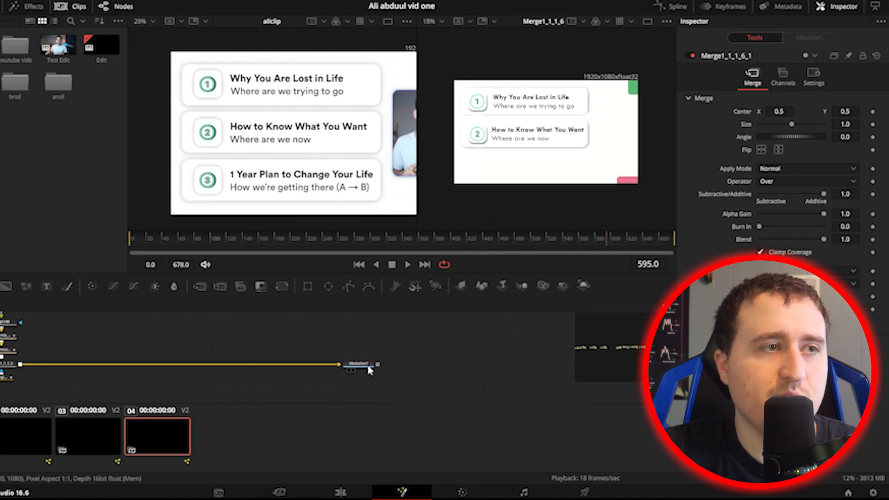
left_click(364, 365)
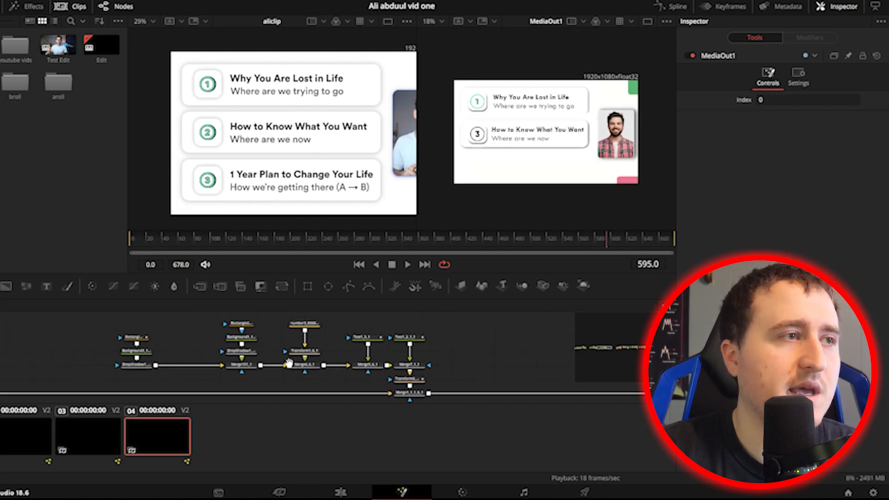
Expand the number3_8068125 group and set Background133's colour by sampling the light green ring around number 1
left_click_drag(290, 363, 235, 354)
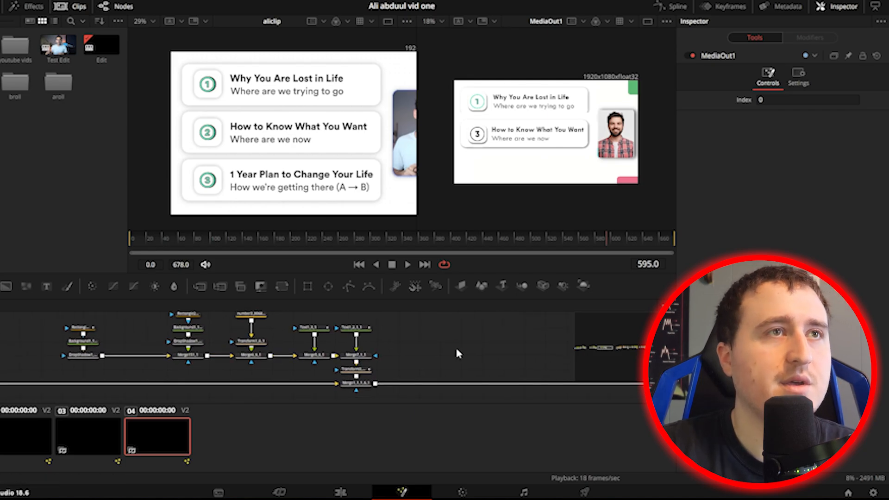
left_click_drag(448, 341, 477, 367)
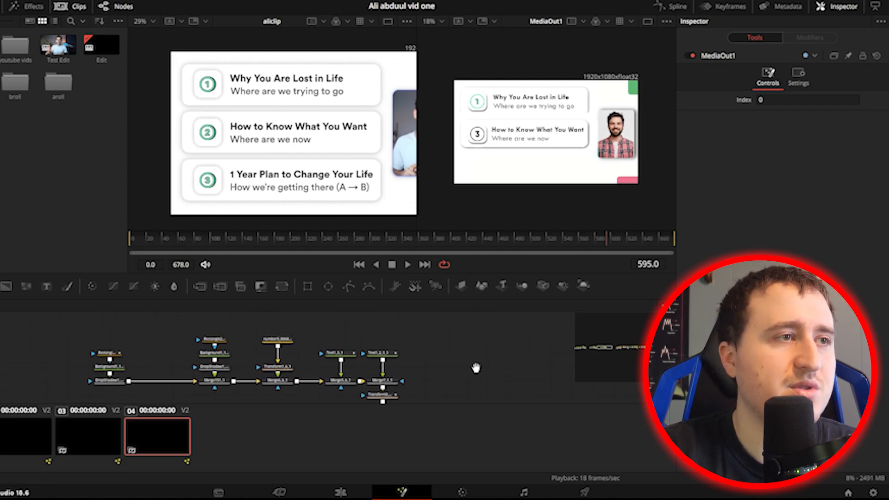
left_click(285, 341)
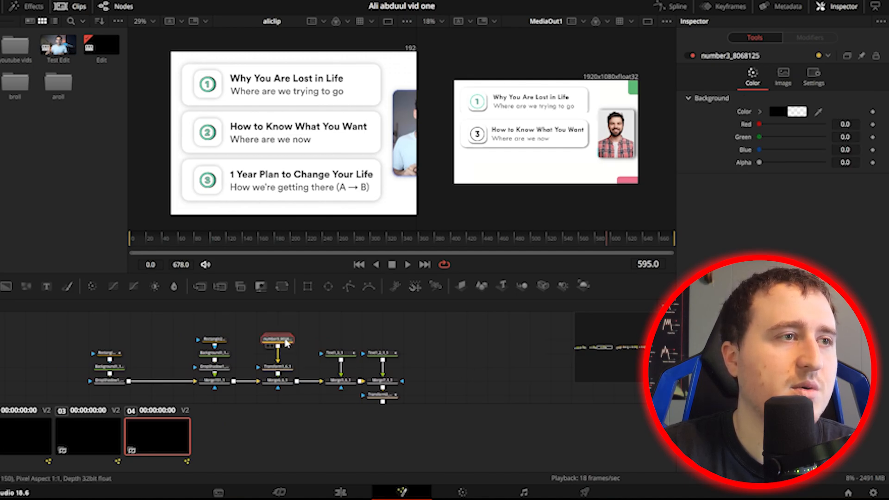
left_click(286, 340)
left_click(238, 373)
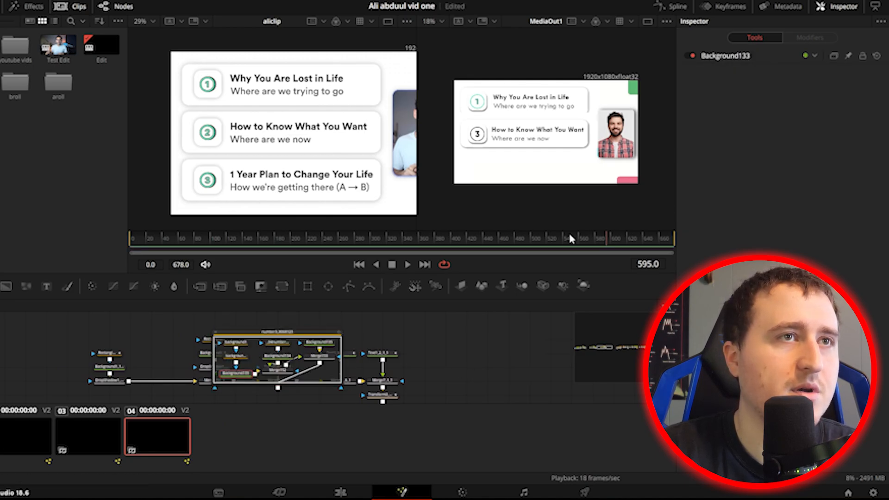
left_click(748, 55)
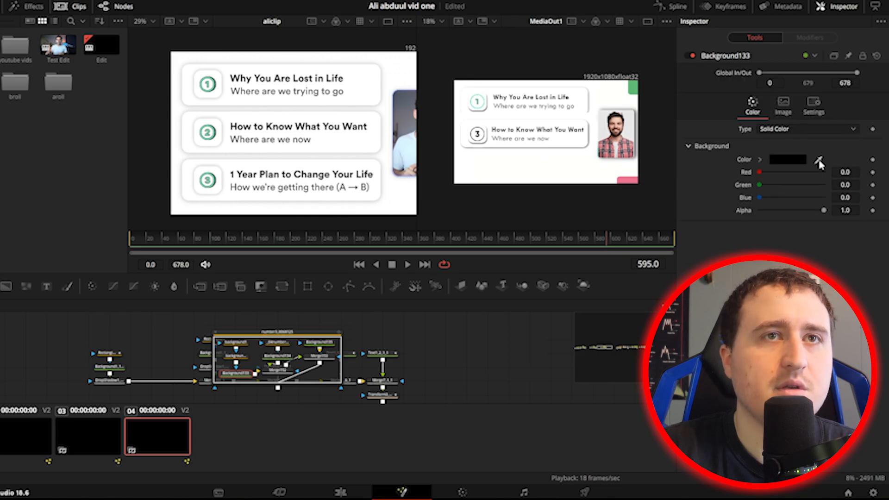
left_click_drag(819, 161, 437, 100)
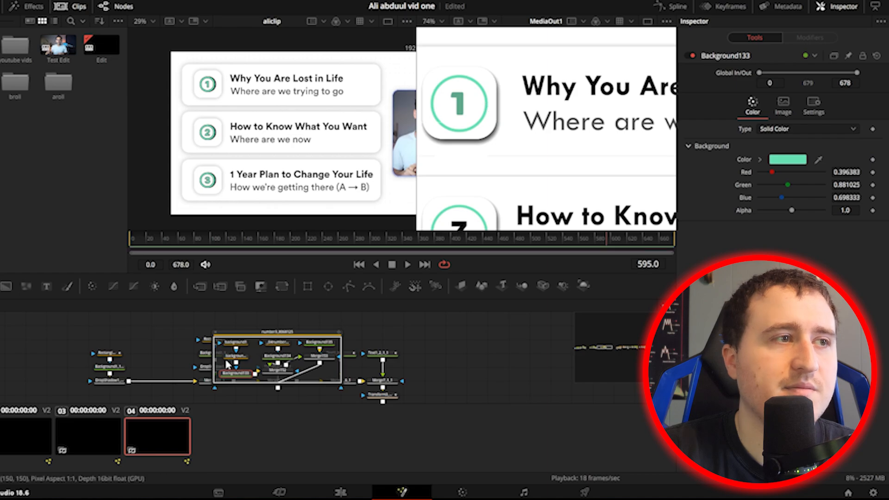
Set Background134's colour by sampling the dark green of the numeral 1, save the project and collapse the number 3 group
left_click(281, 356)
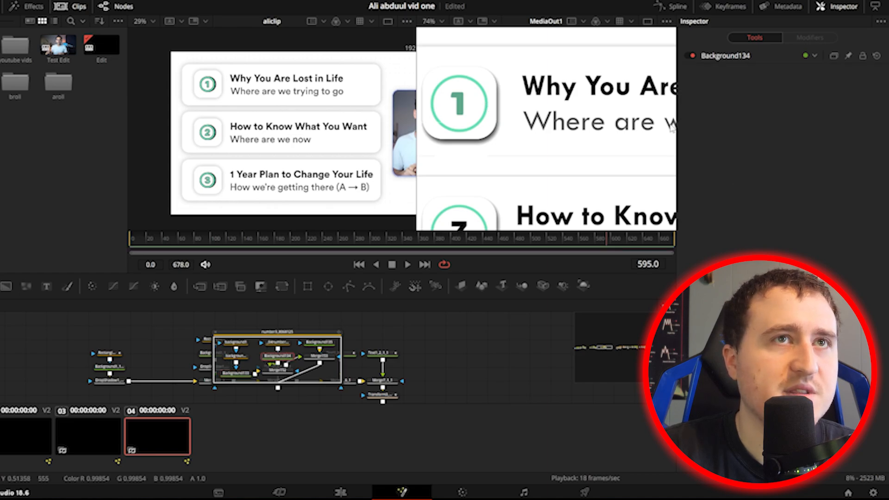
left_click(743, 56)
left_click_drag(819, 160, 466, 69)
left_click(445, 349)
key("ctrl+s")
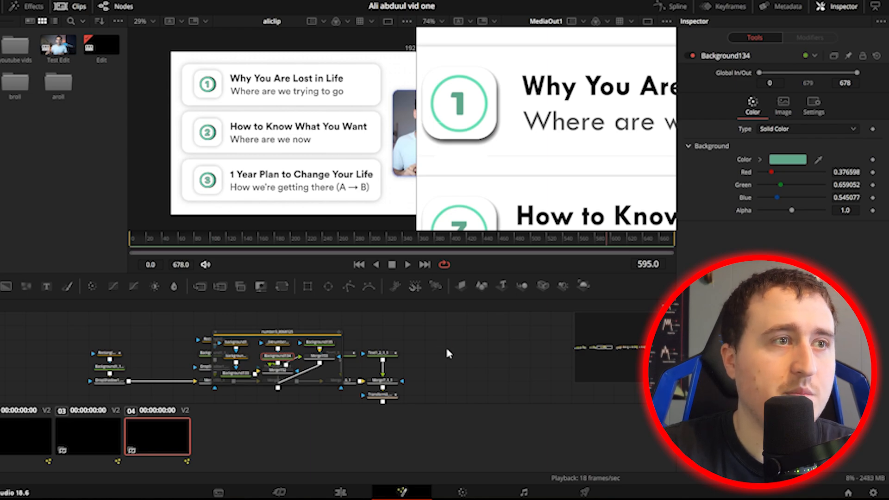
left_click(216, 333)
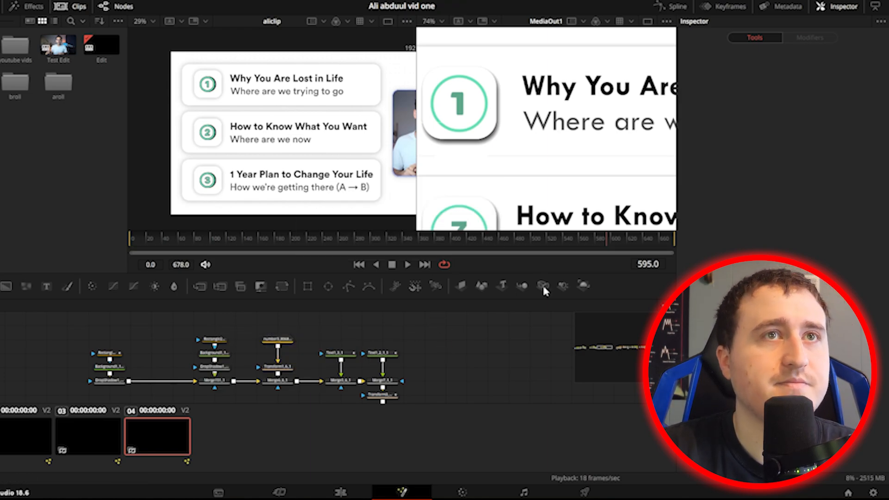
Shift the Size and Center keyframes of the third card's Transform3_2_1 so that they start at frame 417
scroll(423, 340, "down", 3)
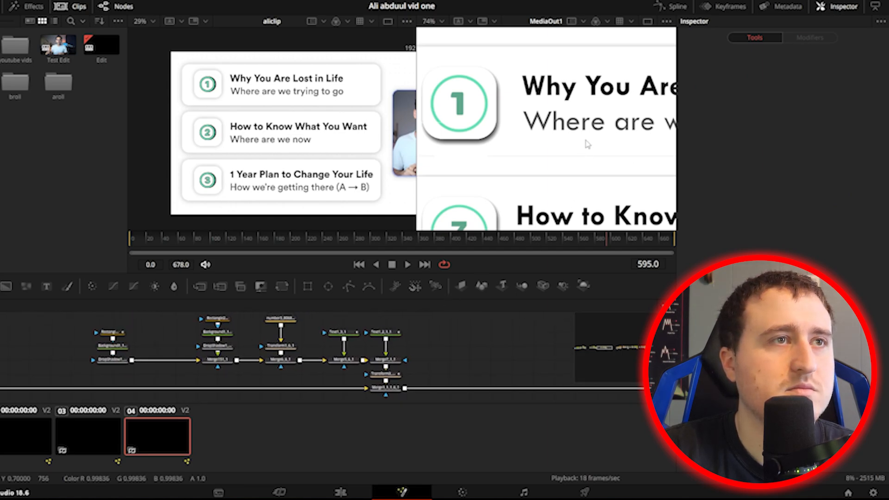
scroll(586, 145, "down", 5)
left_click_drag(497, 146, 515, 143)
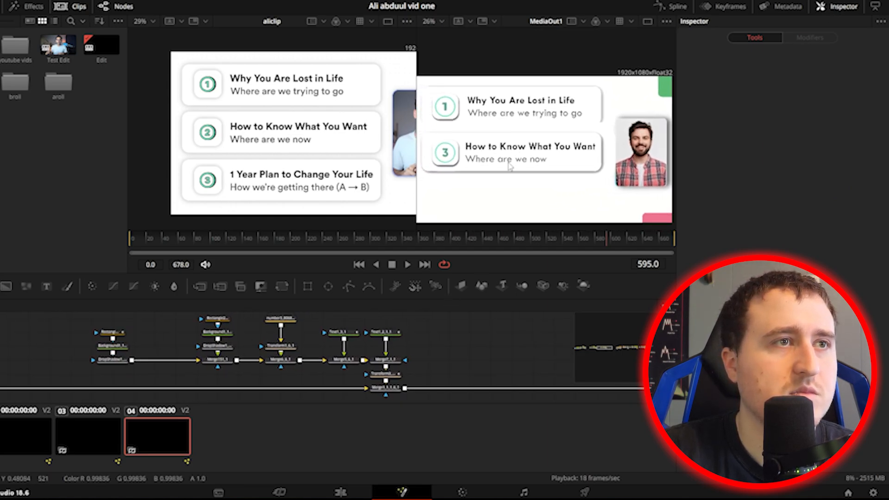
left_click_drag(593, 240, 466, 239)
key("Left")
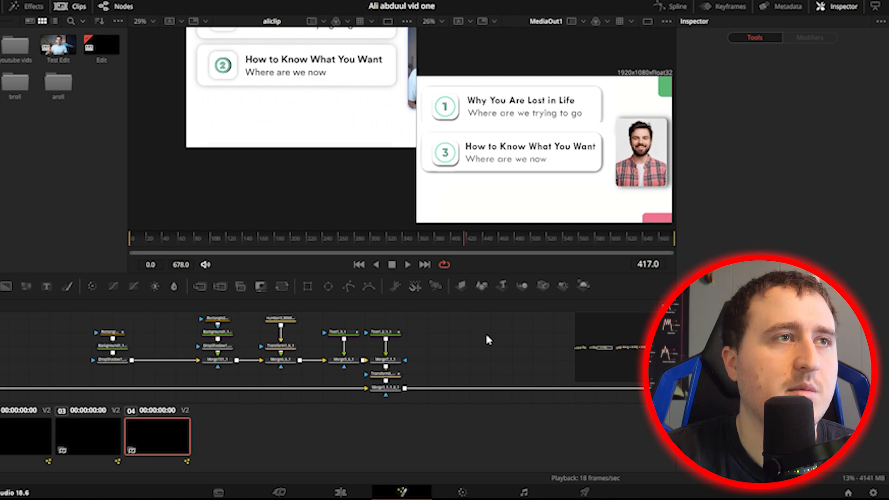
left_click(383, 374)
left_click(873, 112)
left_click(873, 149)
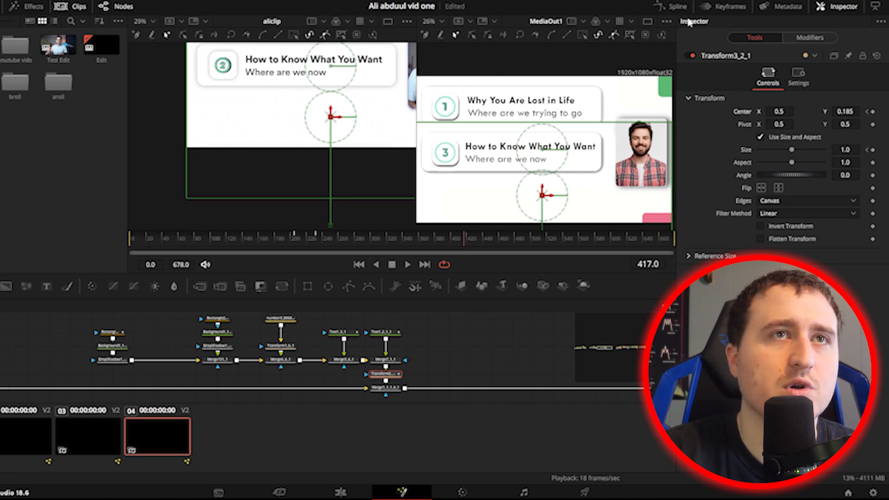
left_click(729, 6)
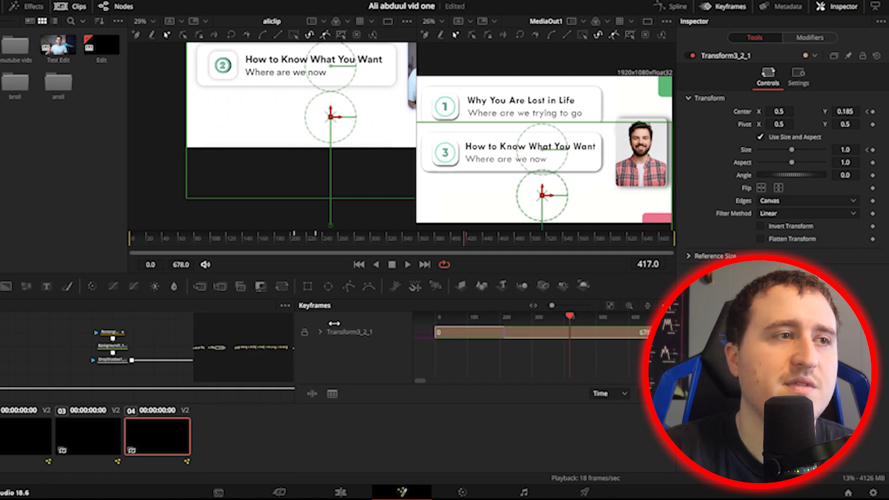
left_click(320, 332)
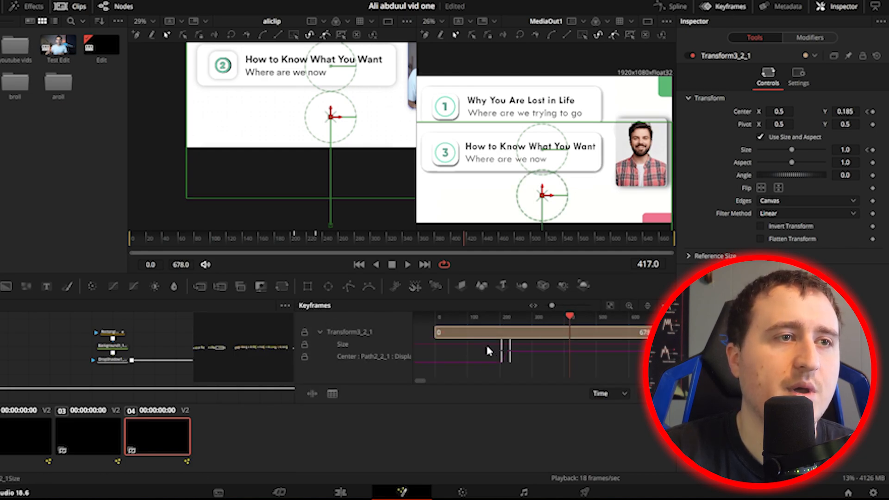
left_click_drag(487, 338, 550, 368)
left_click_drag(574, 363, 569, 365)
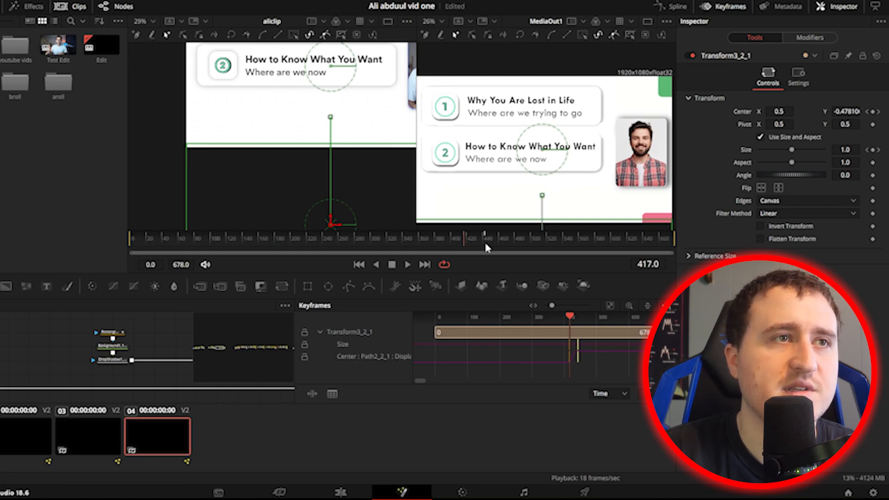
Set the Center Y of Transform3_2_1 to -0.134 at its end keyframe on frame 443
left_click_drag(463, 237, 480, 247)
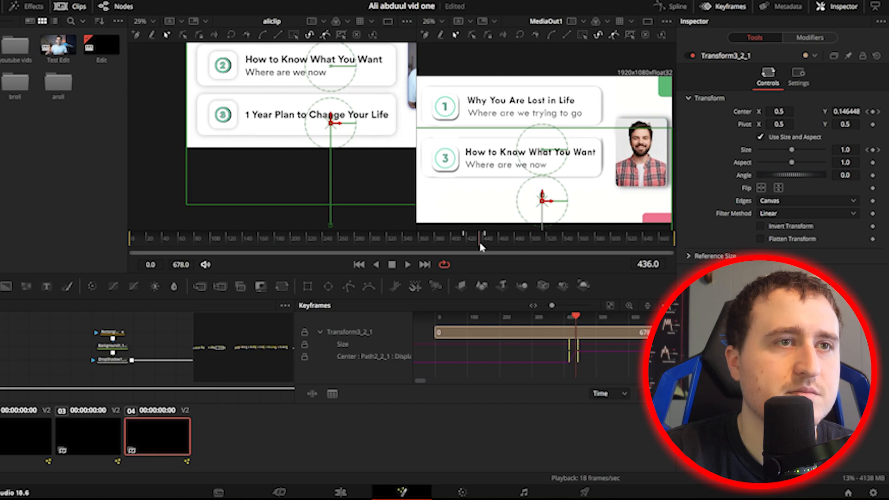
left_click_drag(481, 248, 486, 248)
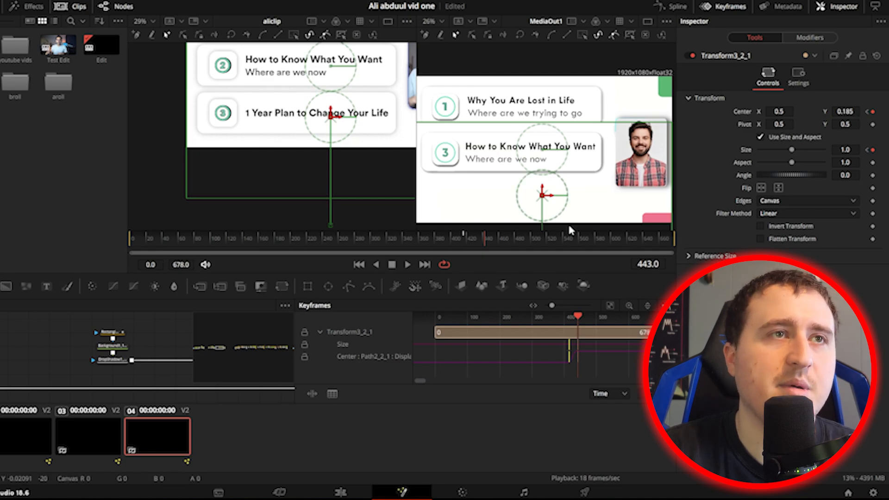
left_click_drag(487, 151, 513, 100)
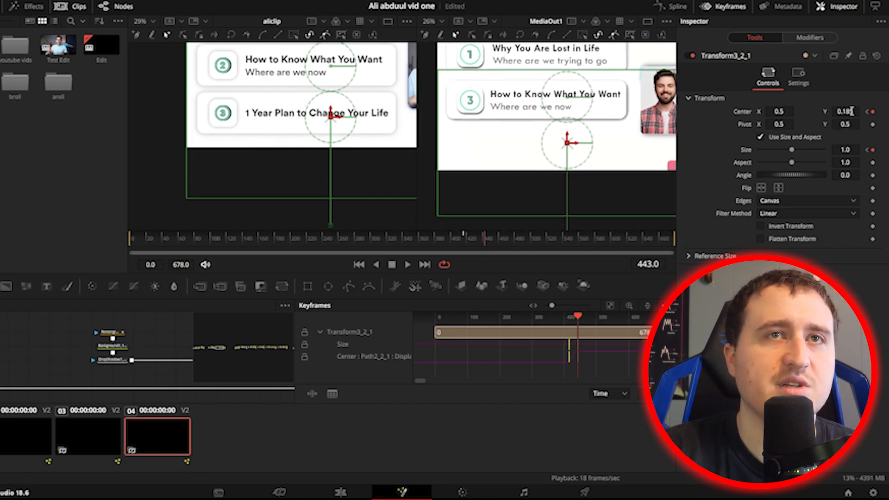
left_click_drag(852, 111, 699, 112)
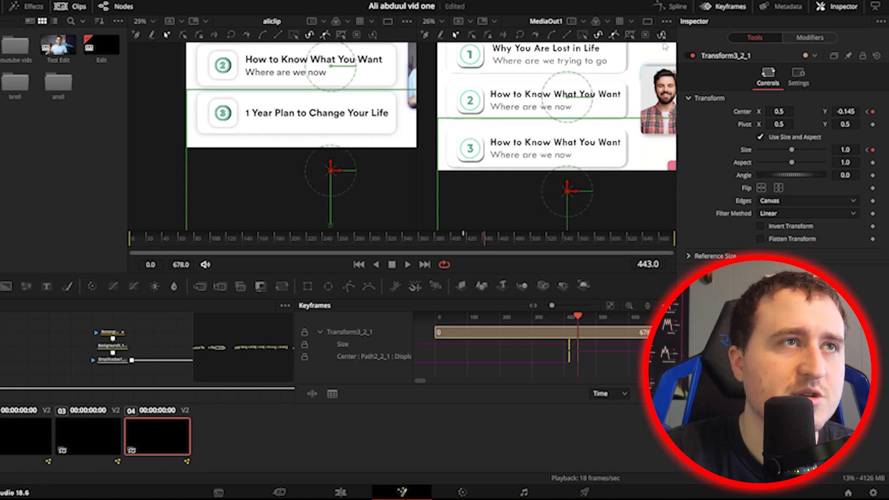
scroll(512, 159, "up", 4)
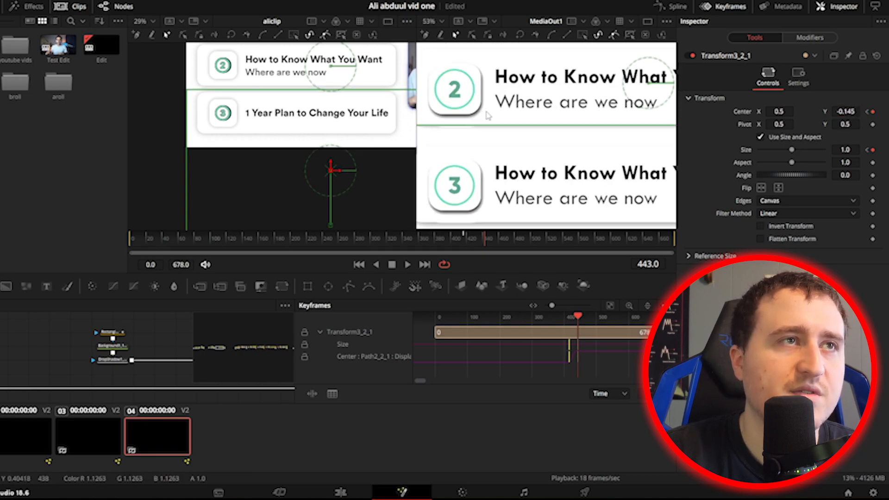
mouse_move(512, 159)
left_mouse_down()
mouse_move(502, 214)
mouse_move(499, 150)
left_mouse_up()
left_click_drag(846, 112, 851, 111)
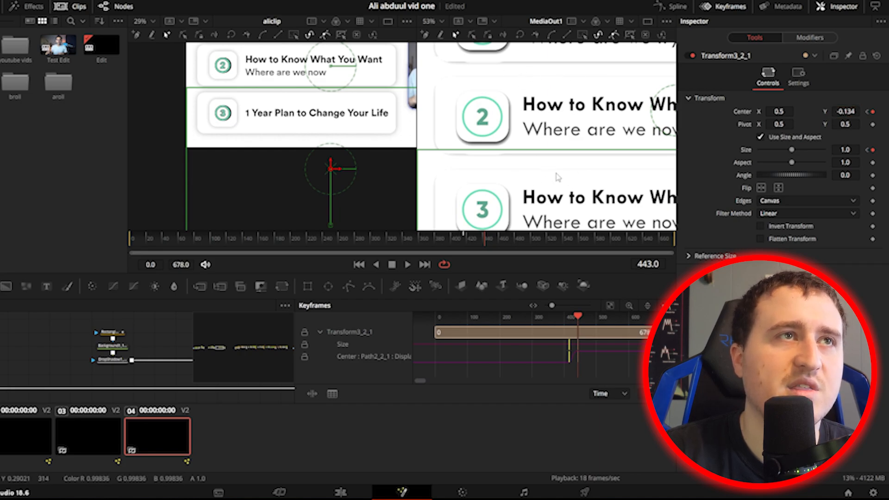
left_click(144, 323)
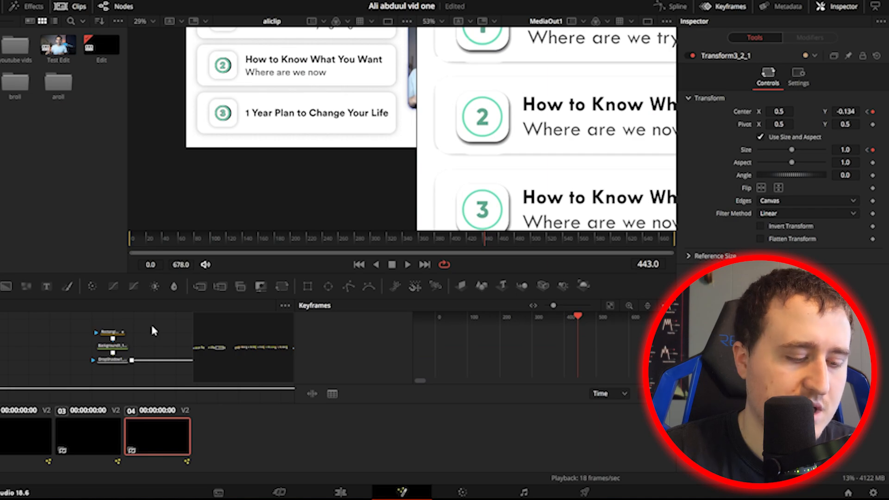
left_click(717, 7)
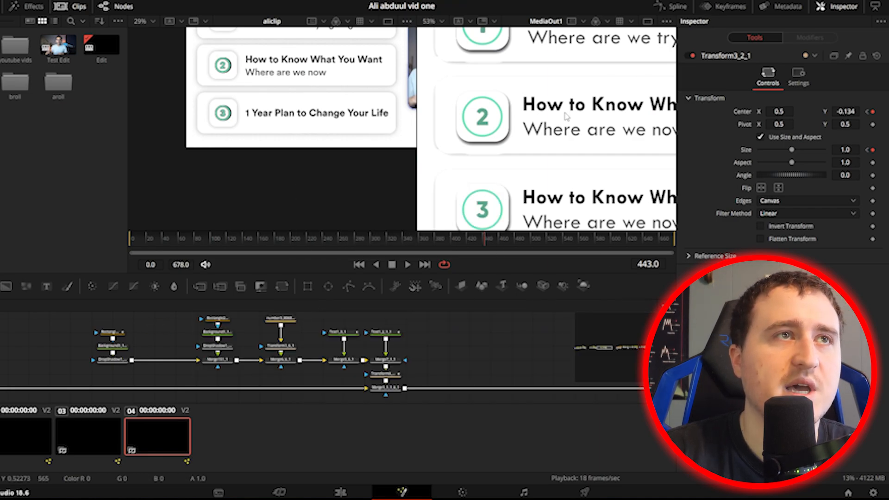
Change the third card's heading text to "1 Year Plan to Change Your Life" and save the project
scroll(548, 117, "down", 3)
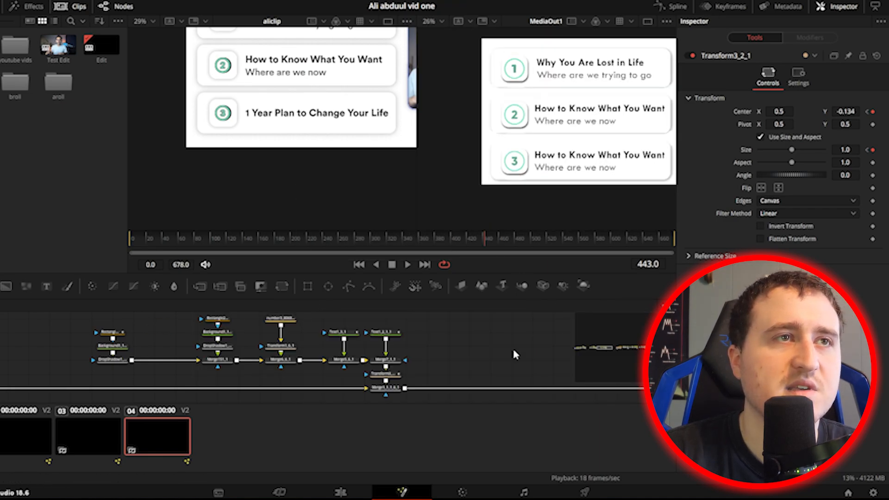
left_click_drag(643, 110, 599, 106)
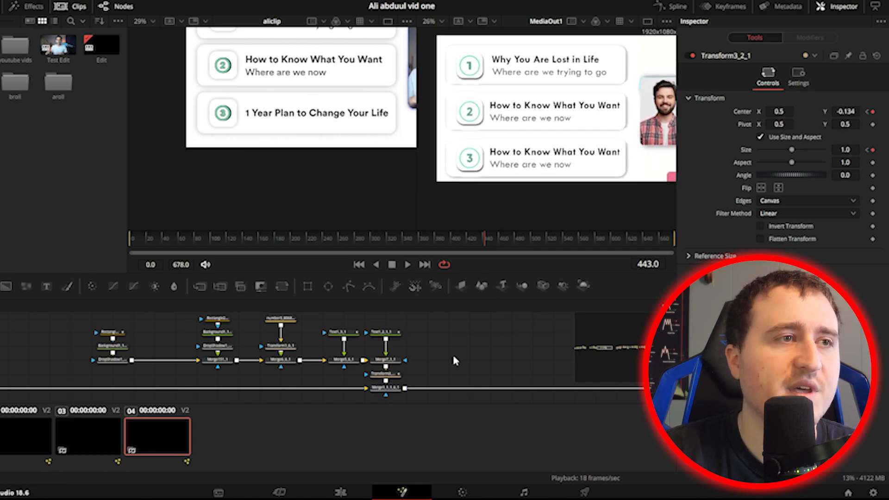
left_click(384, 333)
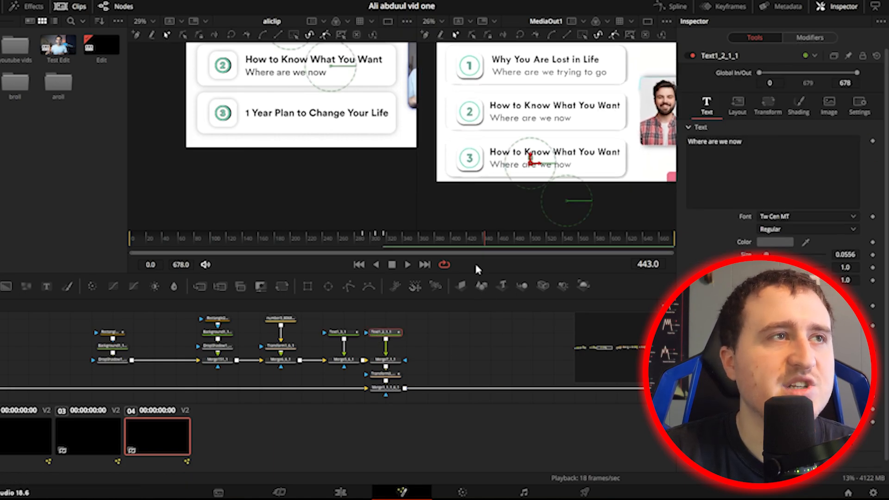
left_click(344, 336)
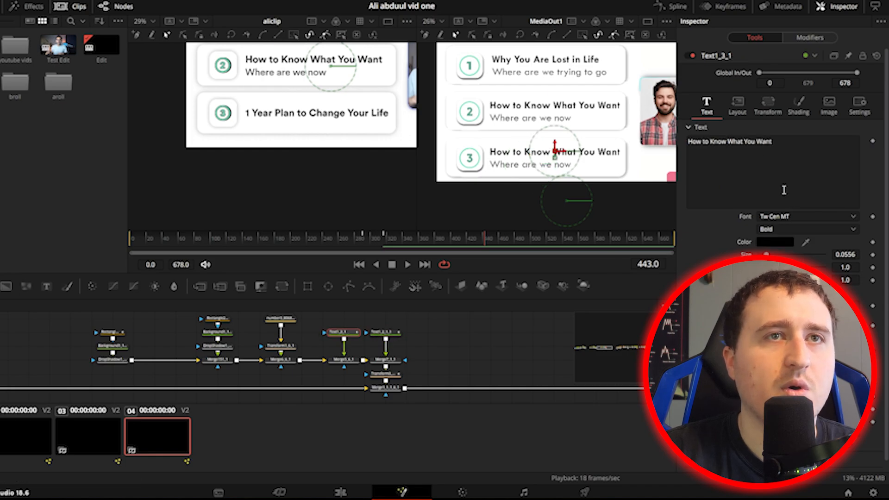
triple_click(787, 190)
type("1 Year Plan")
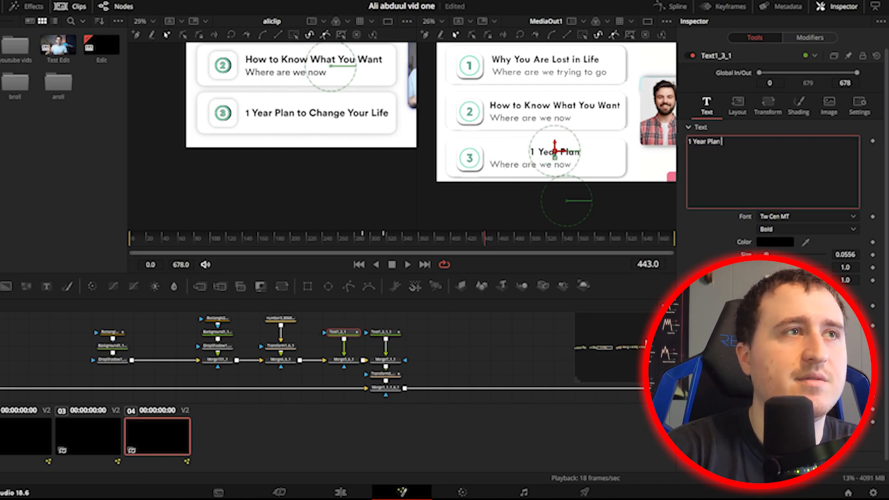
type(" to Chan")
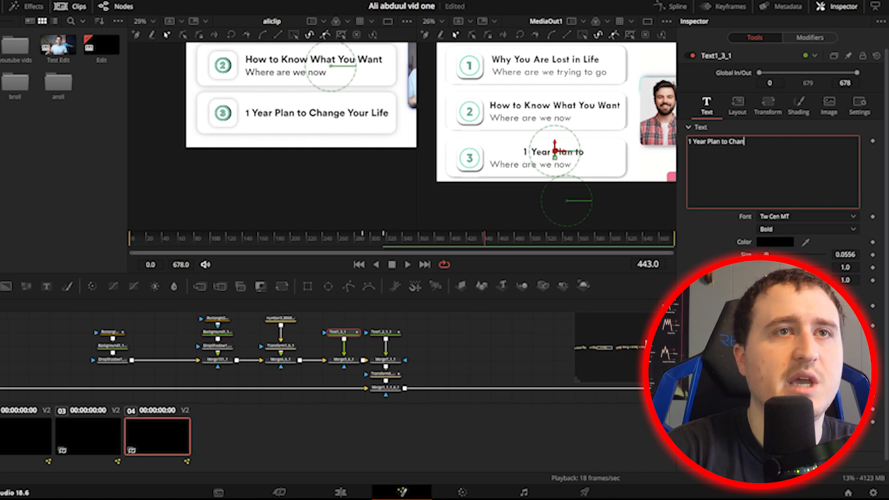
type("ge Your Life")
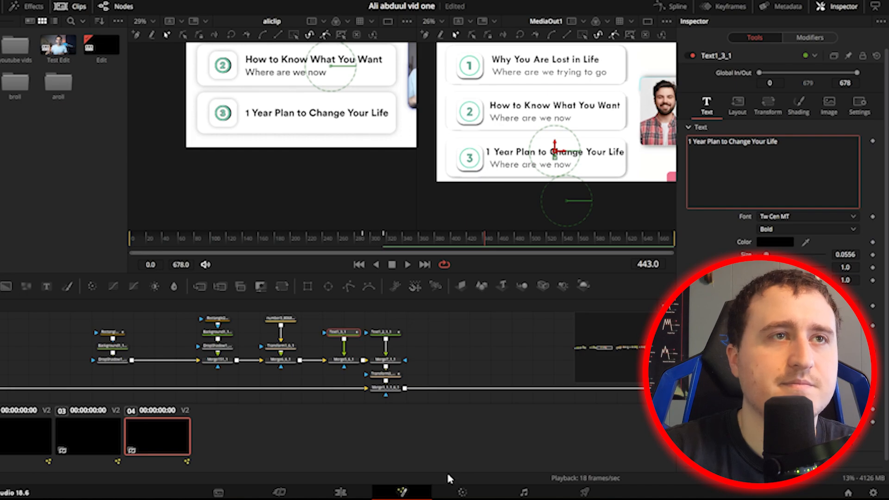
left_click(496, 330)
key("ctrl+s")
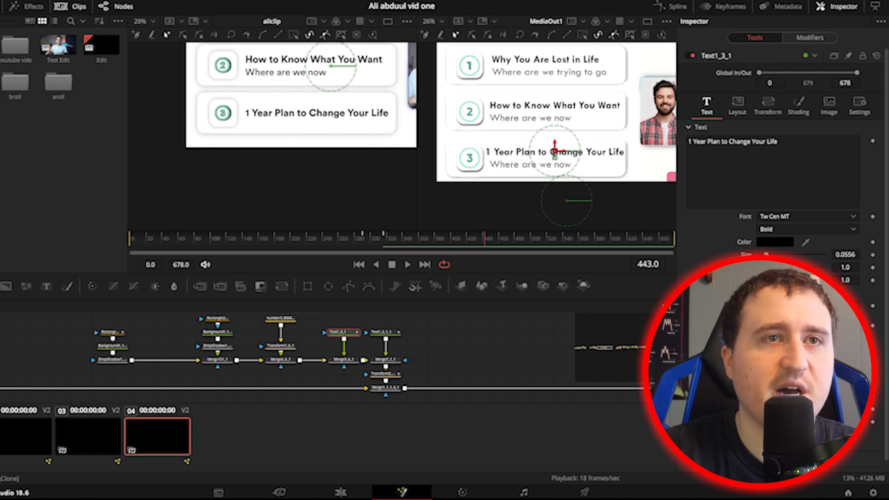
Set the text size of the third card's heading to 0.053
triple_click(803, 139)
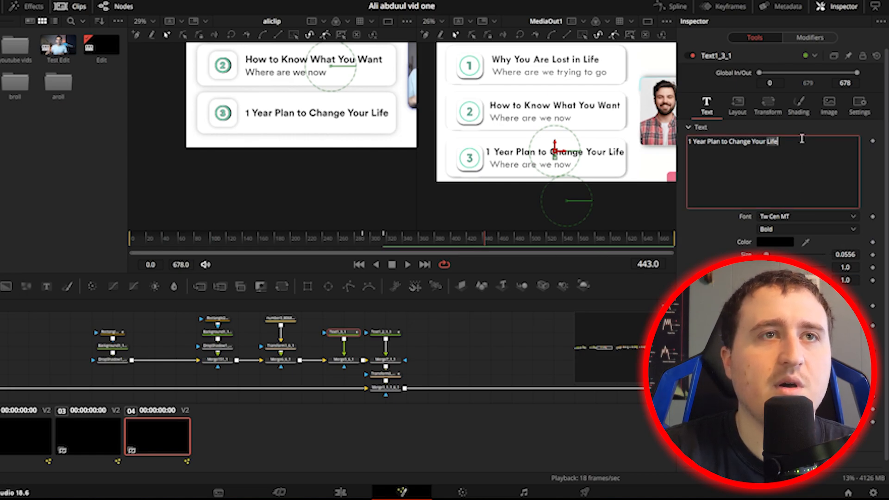
triple_click(803, 139)
left_click_drag(848, 257, 840, 257)
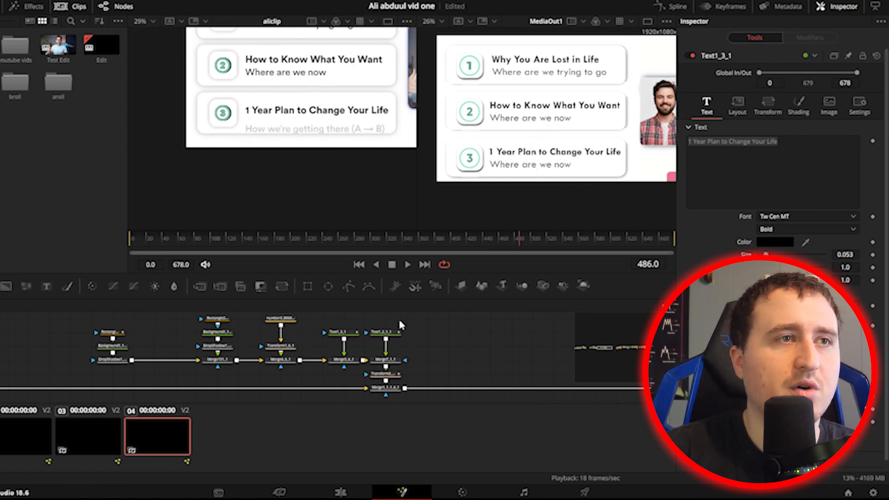
Shift the Layout Center keyframes of the third card's heading so that they start at frame 480
left_click(490, 238)
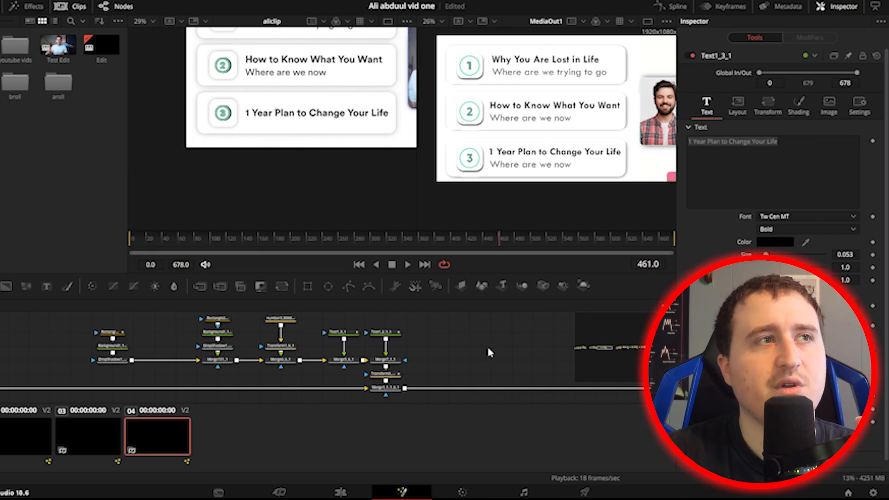
left_click(349, 334)
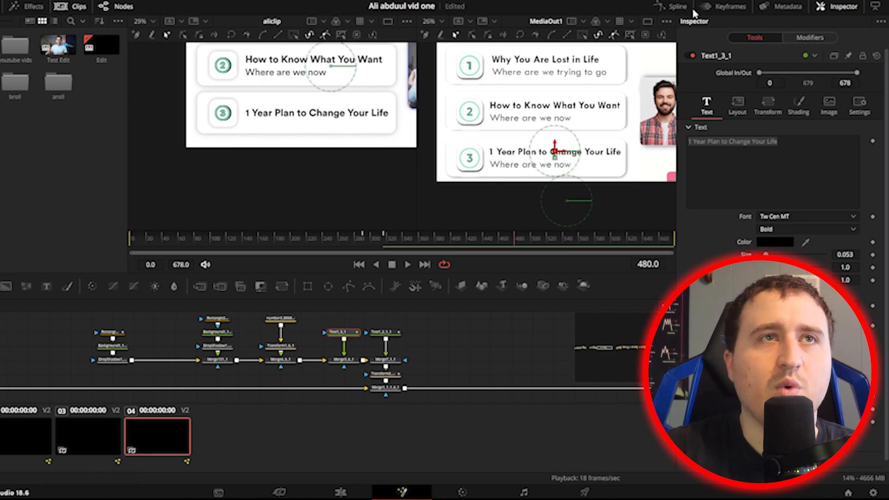
left_click(727, 8)
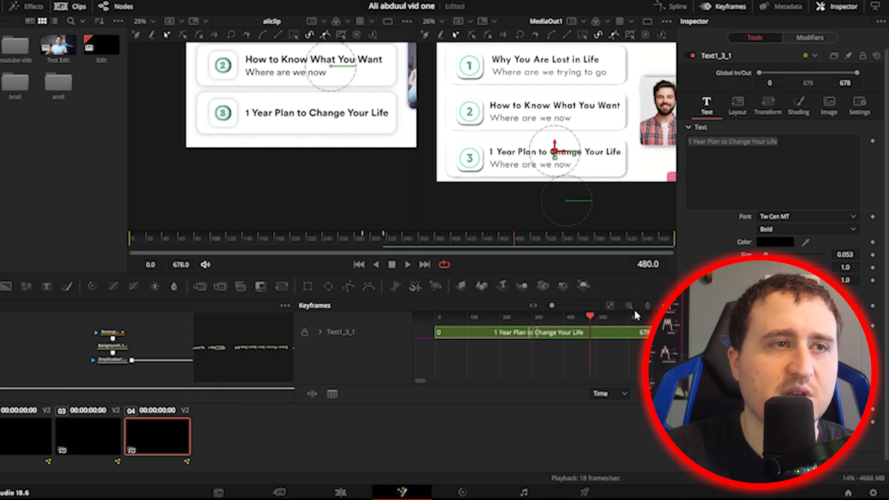
left_click(319, 333)
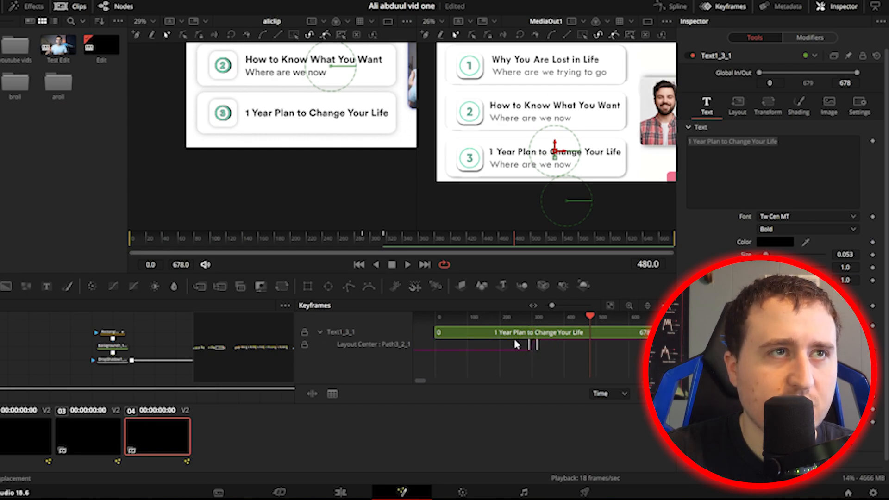
left_click_drag(514, 340, 588, 348)
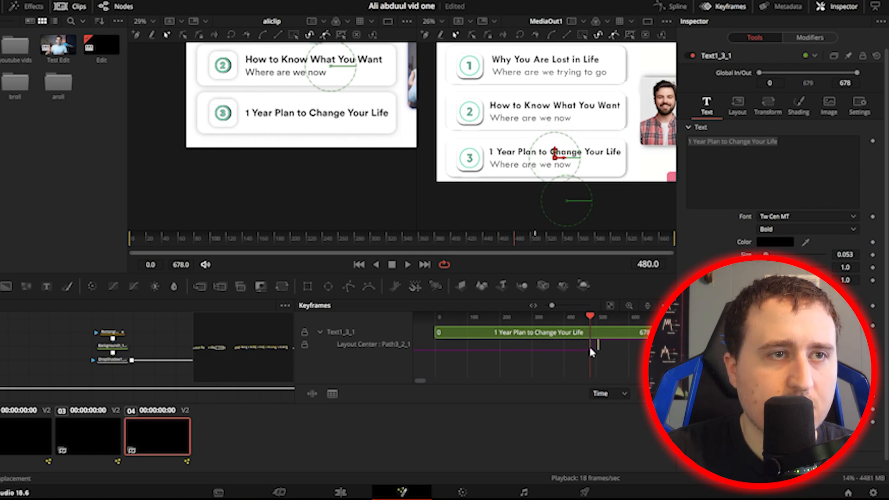
left_click(716, 6)
Shift the Layout Center and Opacity keyframes of the third card's subtitle so that they start at frame 482
left_click(385, 332)
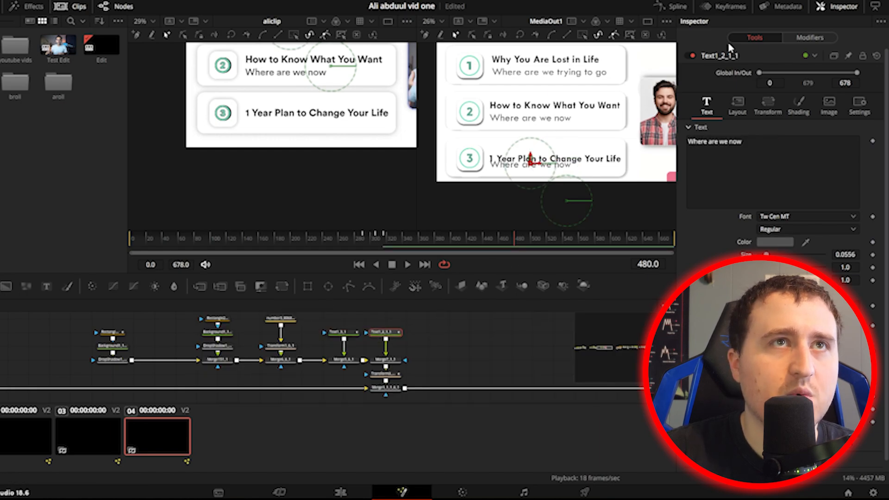
left_click(713, 7)
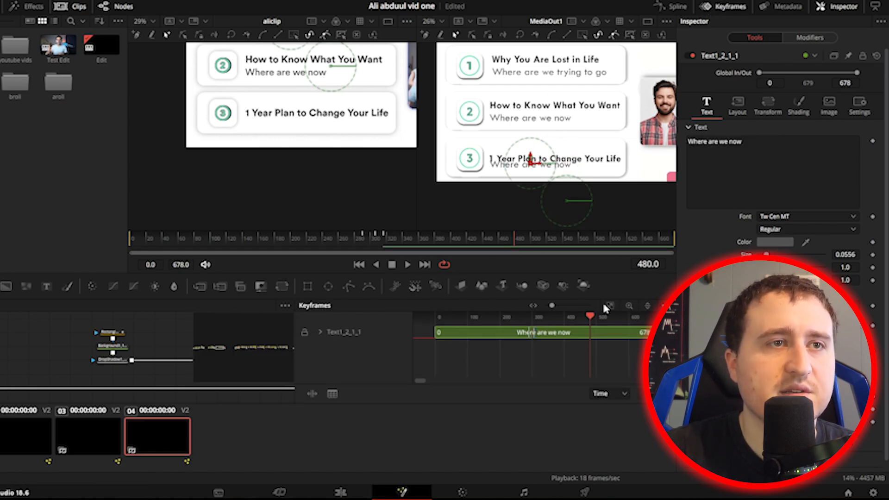
left_click(319, 332)
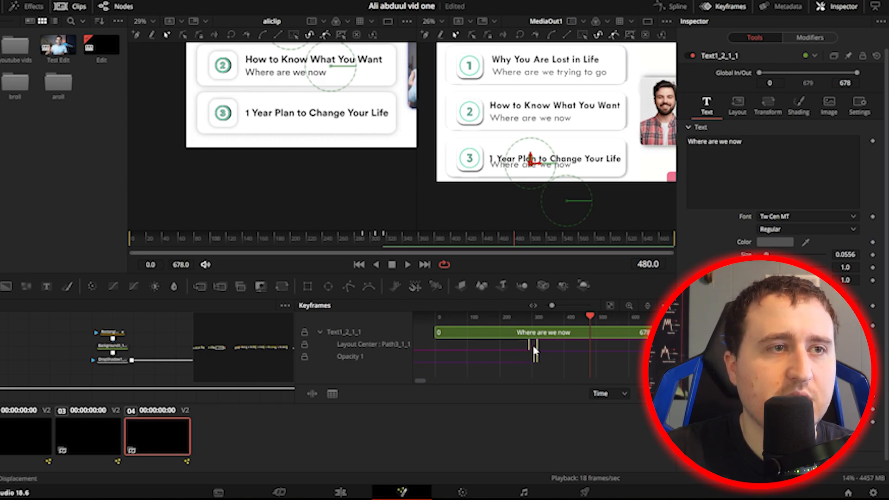
left_click_drag(527, 346, 594, 353)
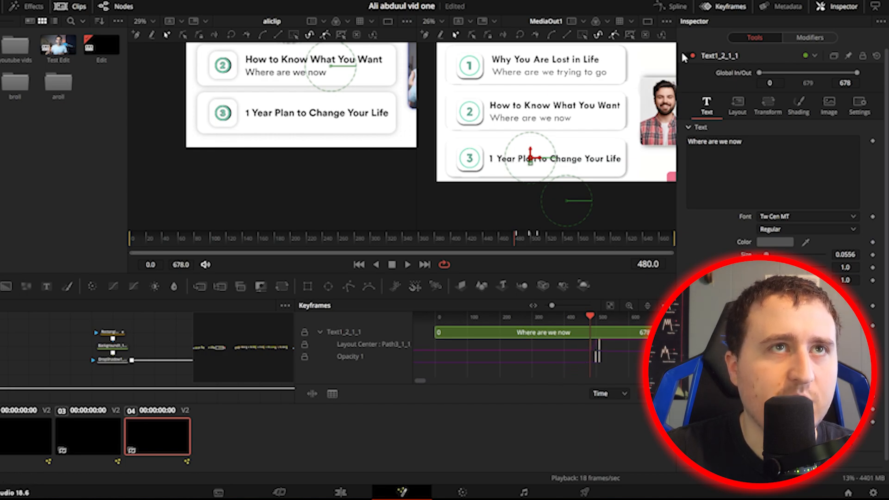
left_click(724, 7)
left_click(466, 349)
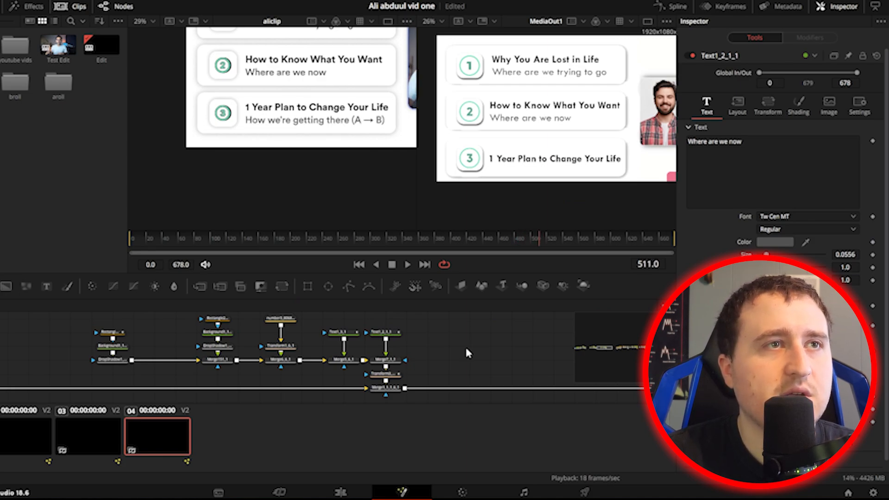
Step frame by frame around frame 500 to compare the third card's subtitle fade-in with the reference, and save the project
key("Left")
key("Left")
key("Left")
key("Left")
key("Left")
key("Left")
key("Left")
key("Left")
key("Left")
key("Left")
key("Left")
key("Left")
key("Left")
key("Left")
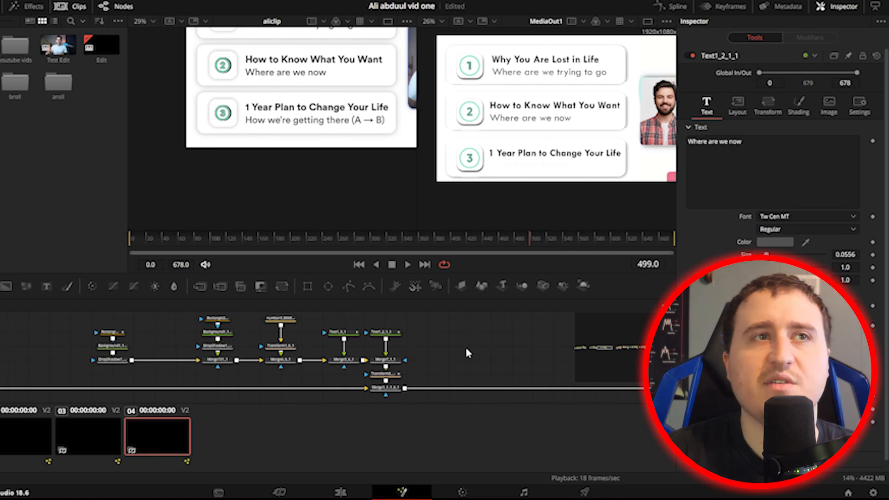
key("ctrl+s")
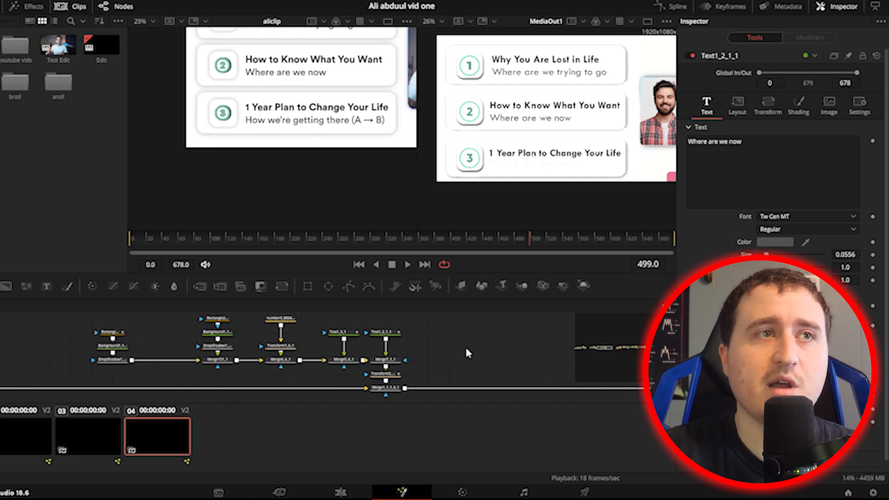
key("Right")
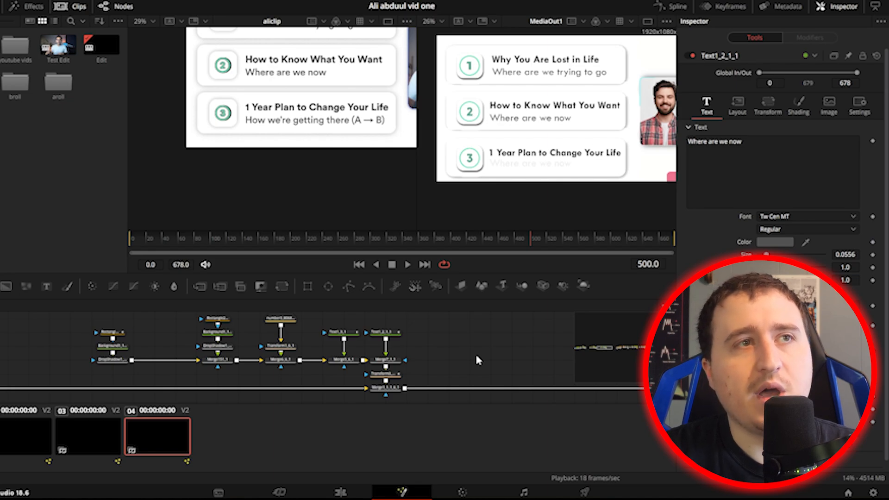
Set the horizontal anchor of the third card's subtitle to left
left_click(383, 333)
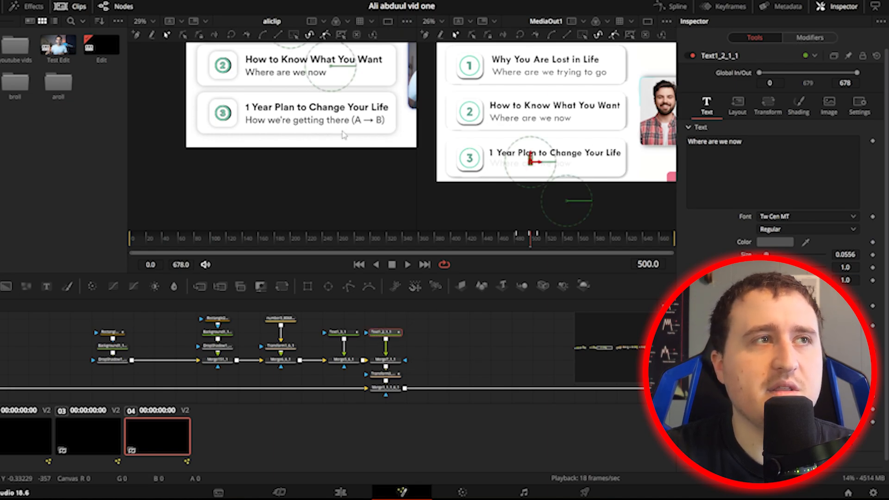
left_click_drag(754, 142, 683, 142)
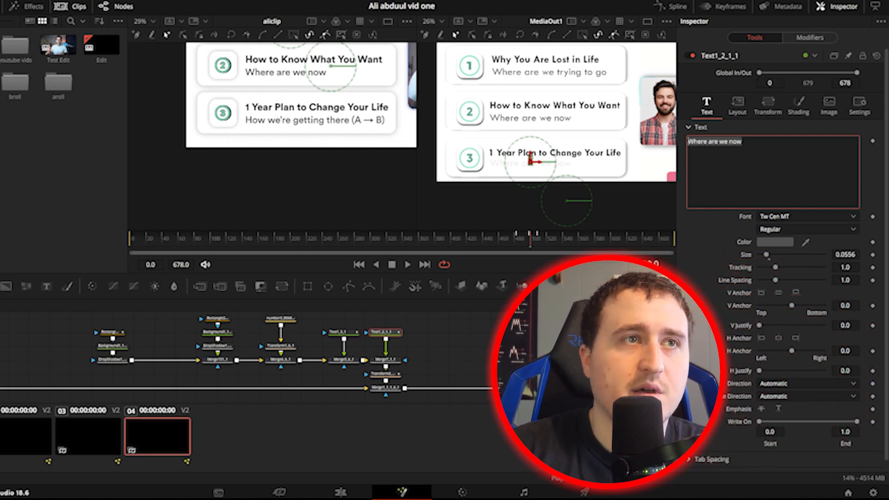
left_click(761, 339)
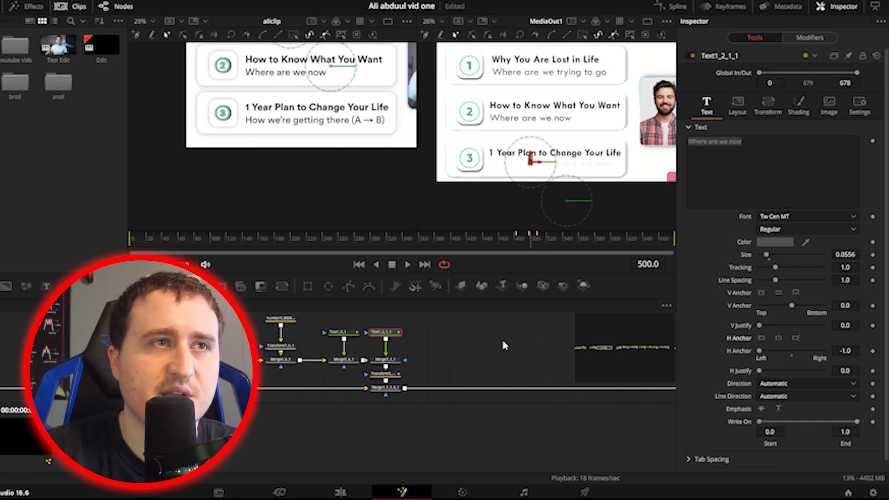
Change the third card's subtitle text to "How we're getting there (A --> B)" and save the project
left_click(737, 105)
left_click(866, 154)
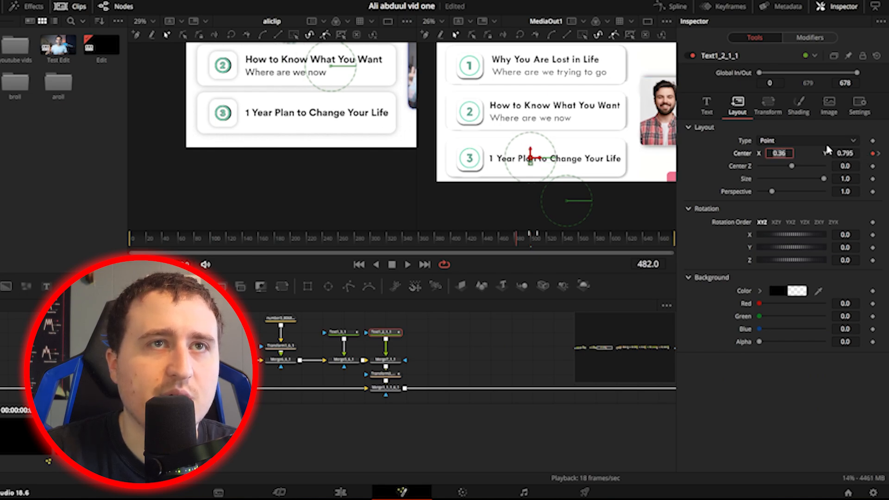
left_click(707, 106)
left_click_drag(710, 139, 685, 147)
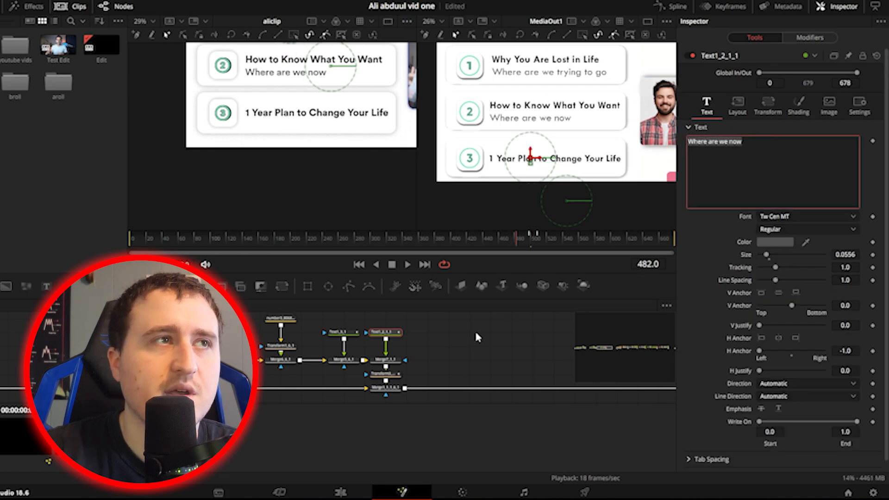
left_click(544, 237)
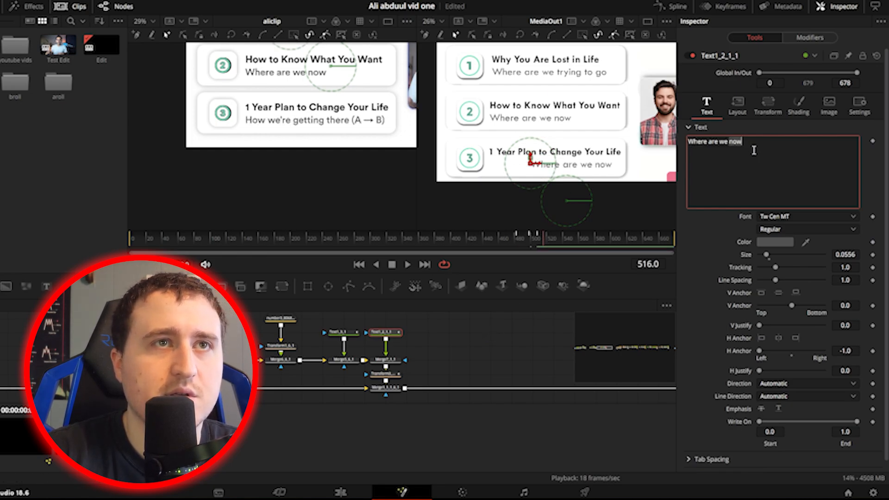
type("How")
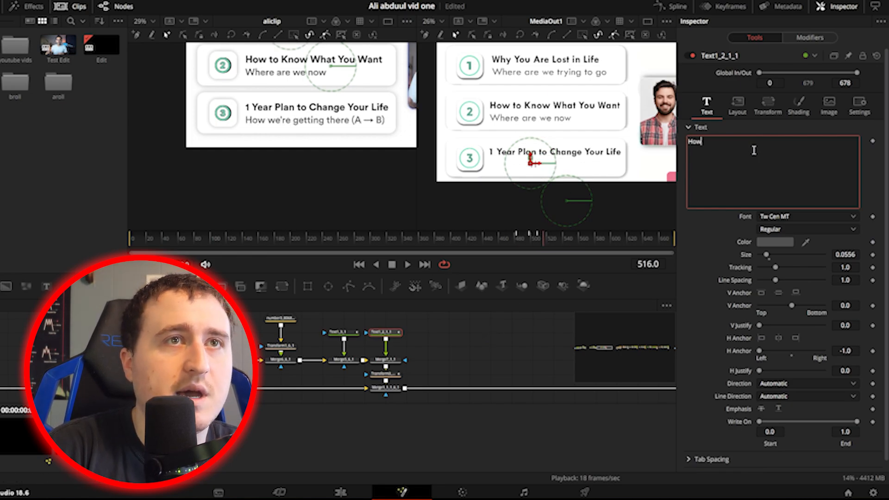
type(" we're getting there")
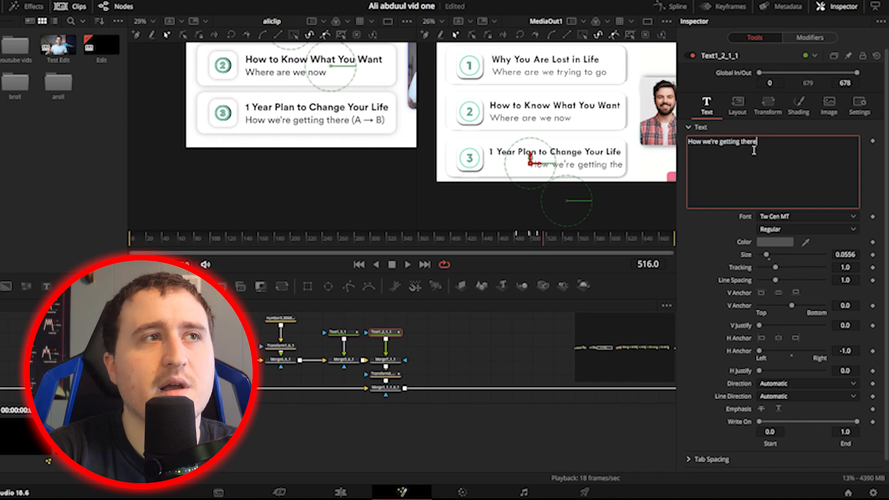
type(" (A")
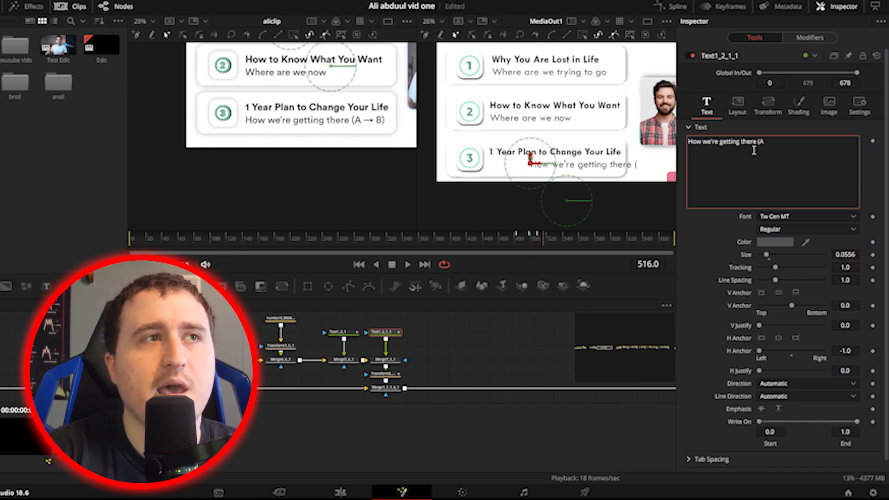
type(" -->")
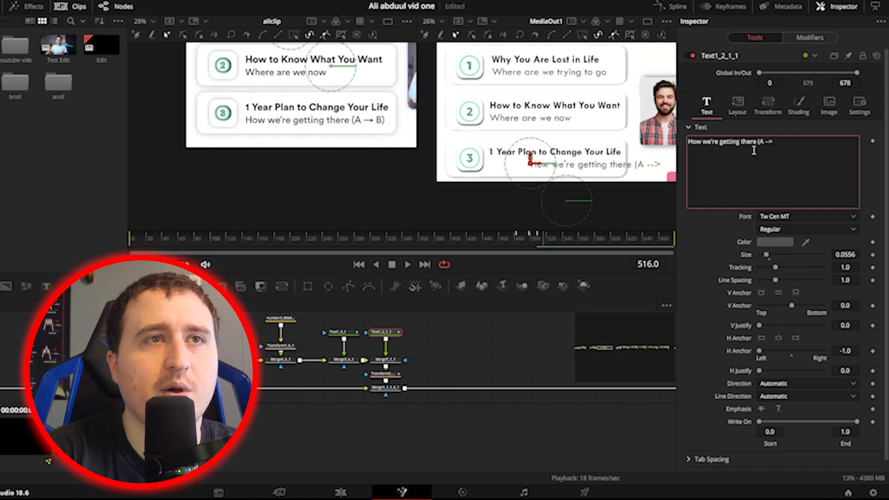
type(" B")
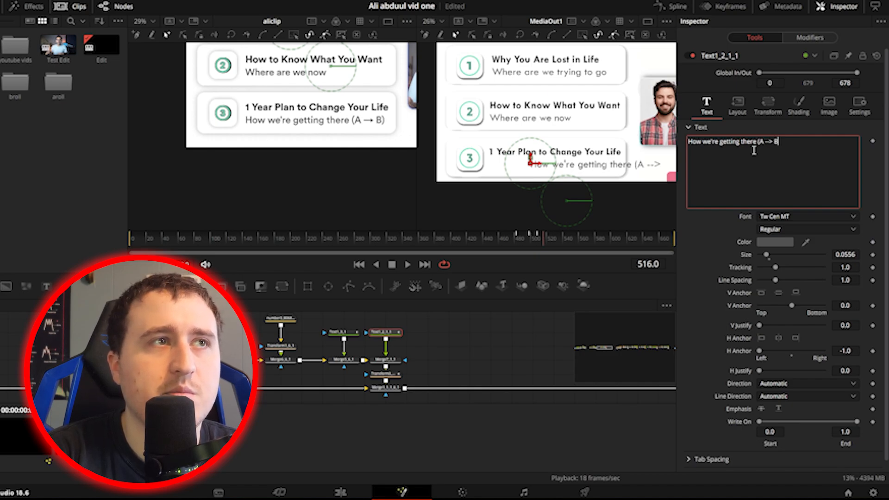
type(")")
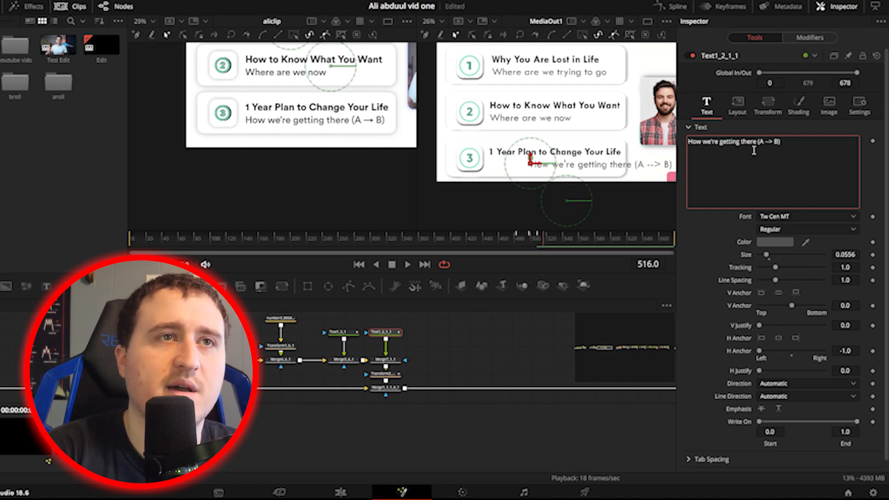
left_click(531, 337)
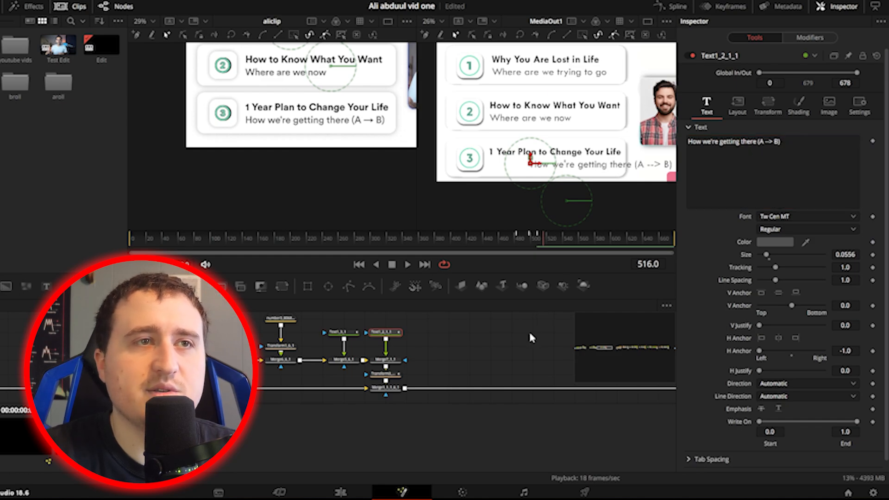
key("ctrl+s")
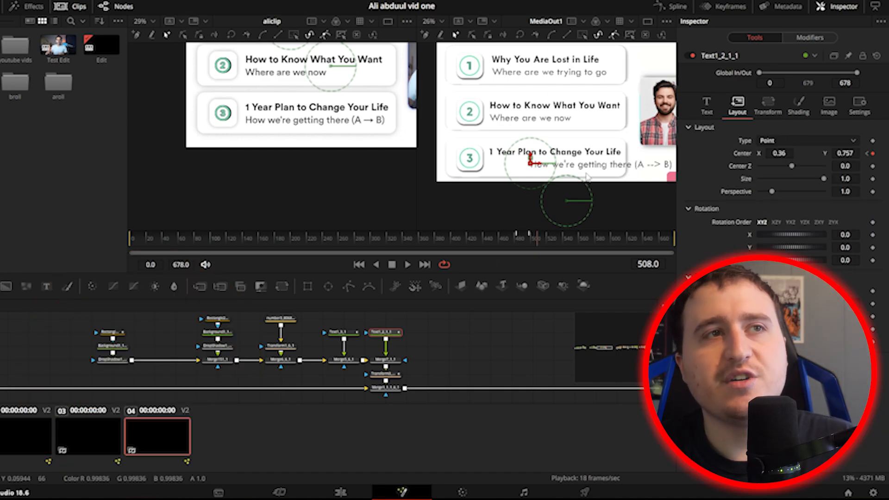
Set the Center X of the third card's subtitle to 0.205 at both of its position keyframes, on frames 508 and 482
left_click_drag(782, 154, 711, 154)
scroll(484, 164, "up", 5)
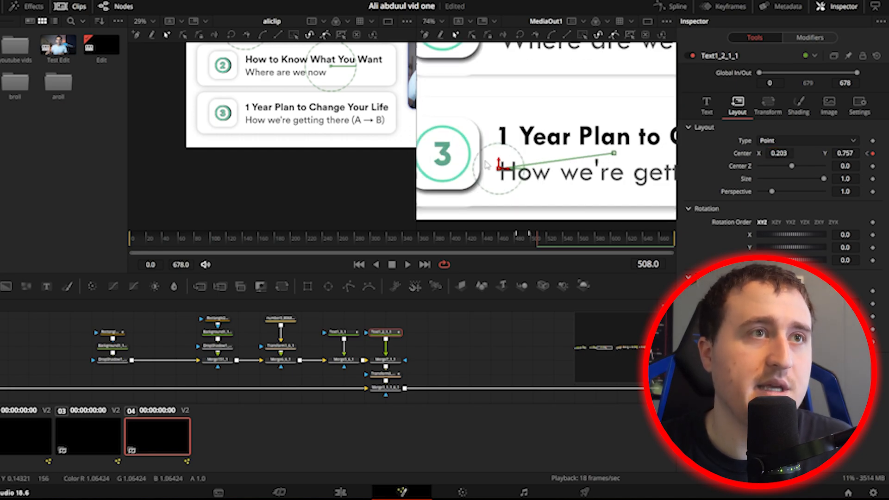
scroll(553, 146, "down", 5)
left_click(785, 154)
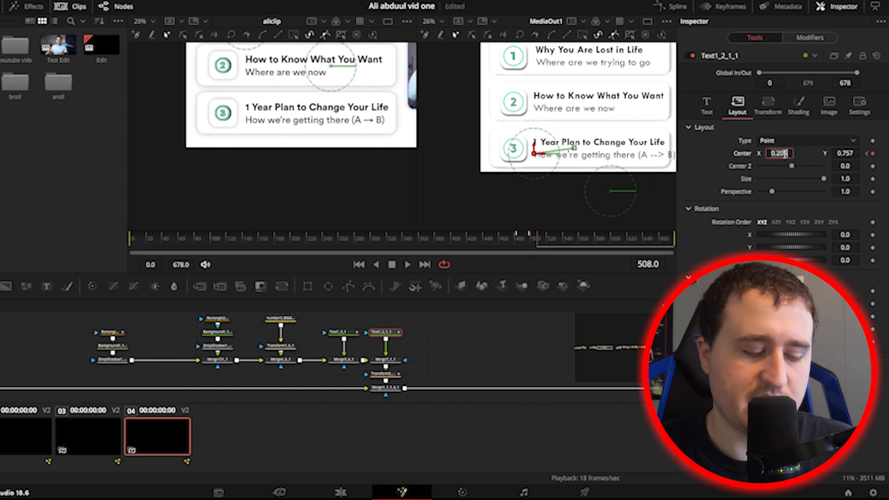
left_click(868, 154)
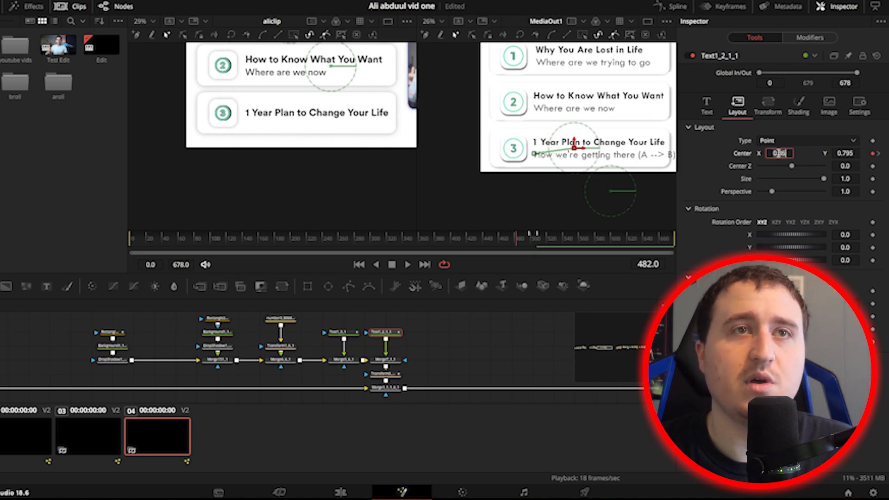
key("Tab")
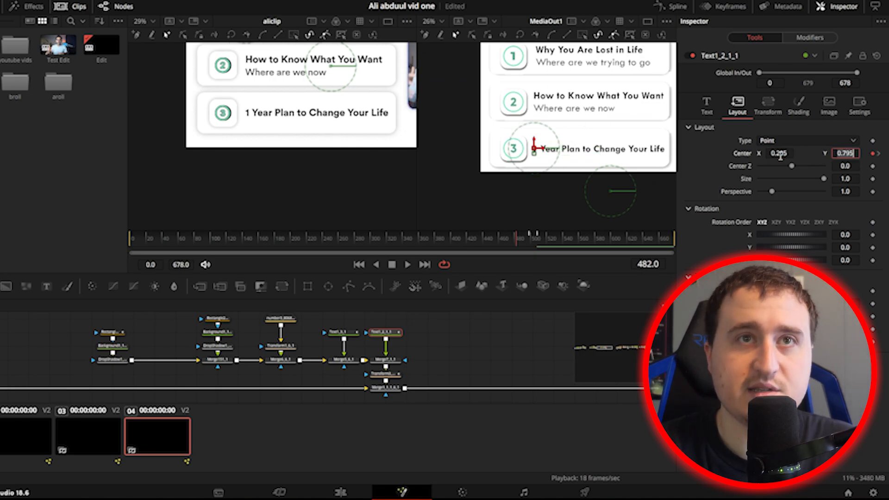
left_click(486, 365)
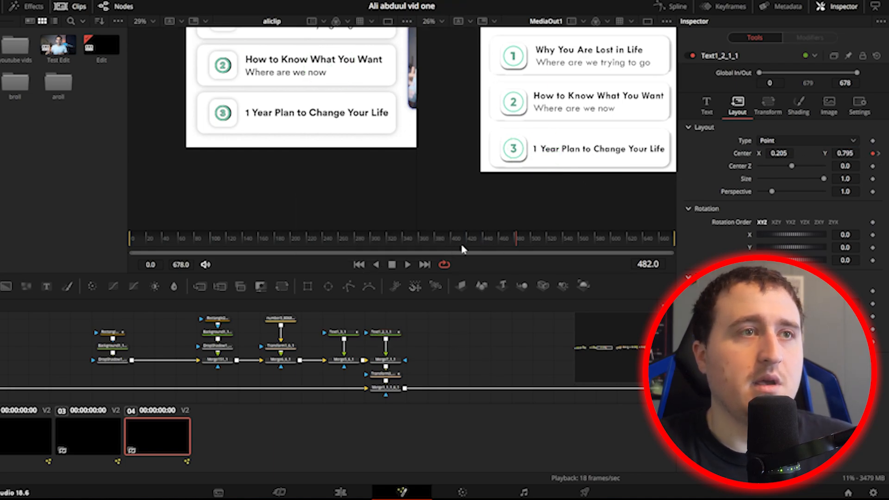
Play back the third card's entrance through frame 512, comparing its text animation with the reference clip
scroll(475, 111, "down", 2)
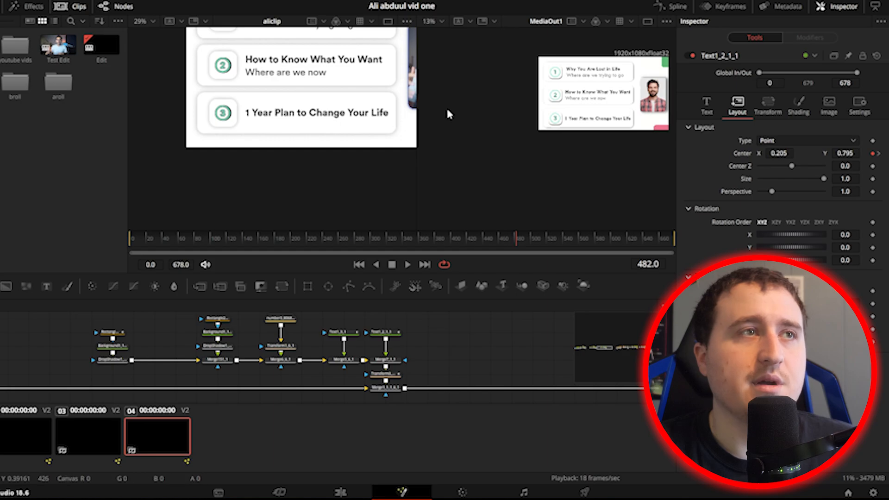
scroll(319, 89, "down", 2)
left_click_drag(331, 122, 298, 130)
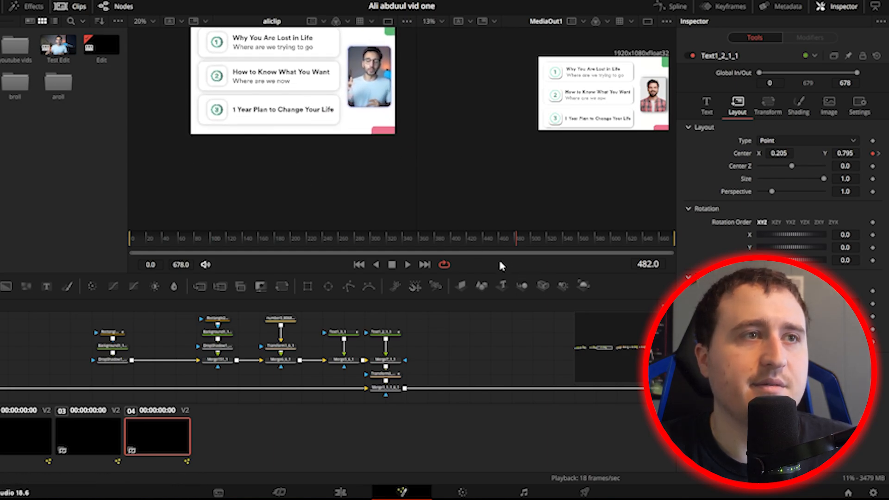
left_click_drag(482, 242, 462, 237)
key("space")
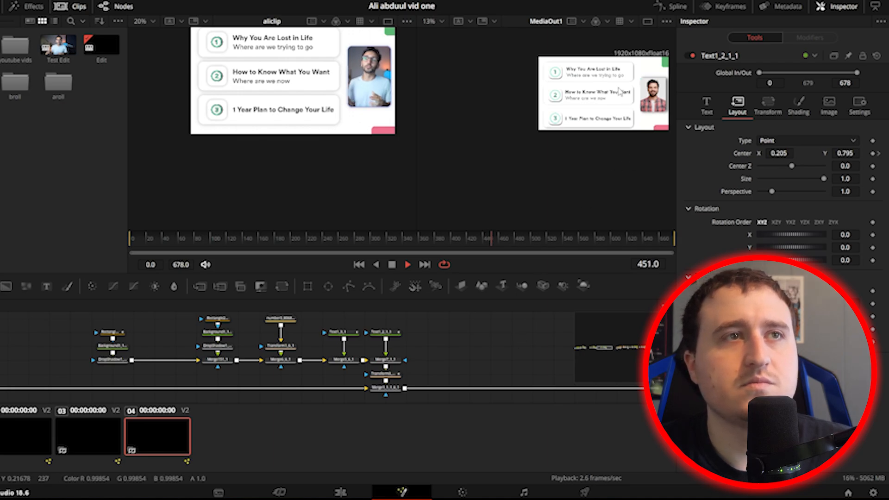
scroll(621, 89, "up", 5)
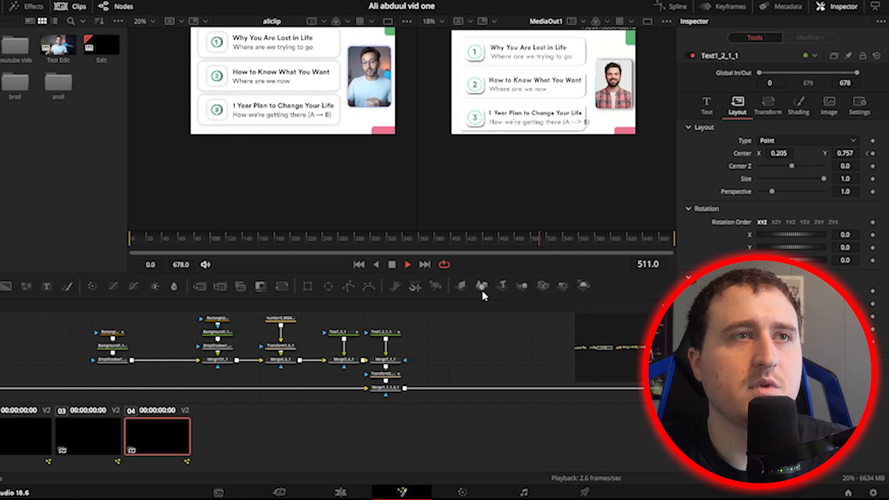
key("space")
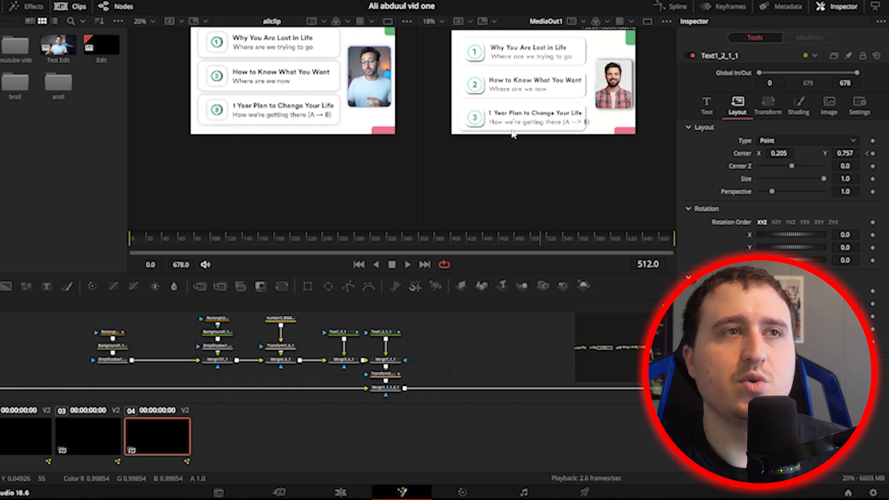
Set the text size of the third card's subtitle to 0.0513 so it fits inside the card, and save the project
left_click(384, 332)
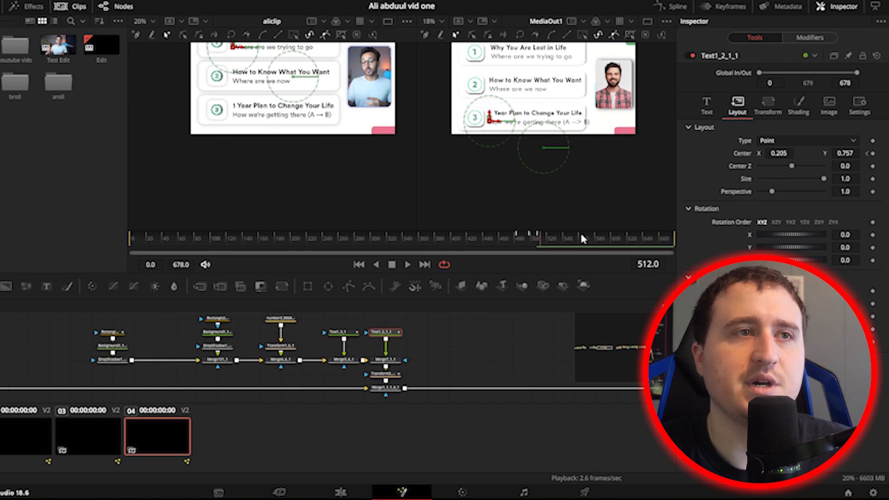
left_click_drag(541, 232, 536, 236)
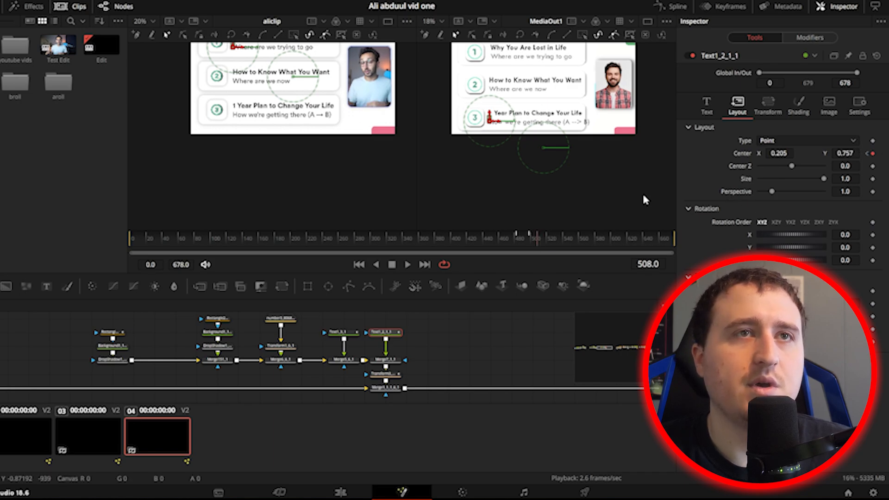
left_click(707, 105)
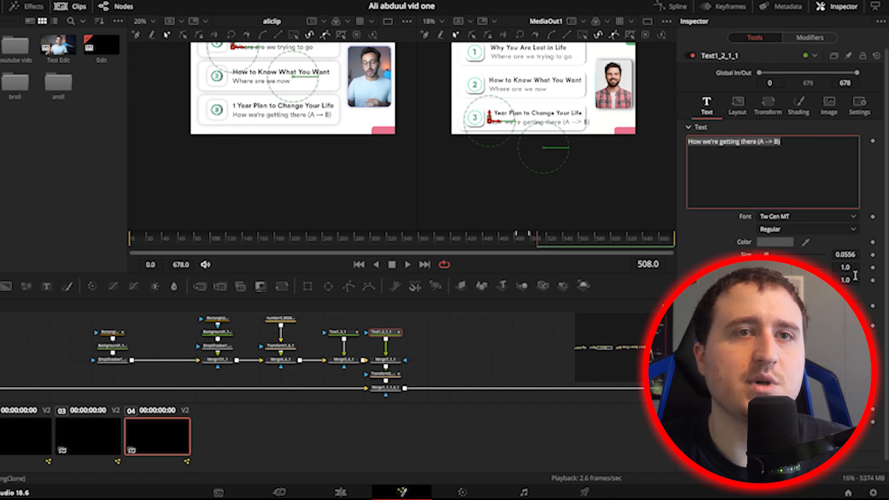
left_click_drag(851, 256, 842, 256)
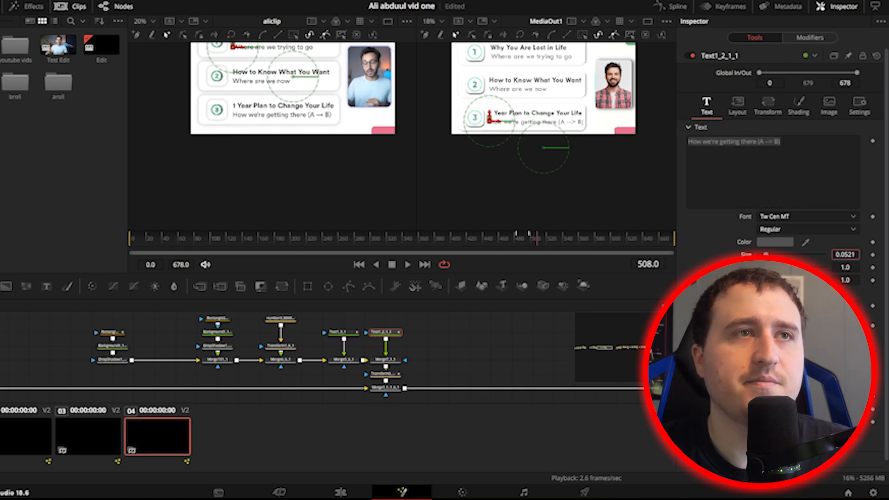
left_click_drag(846, 255, 842, 255)
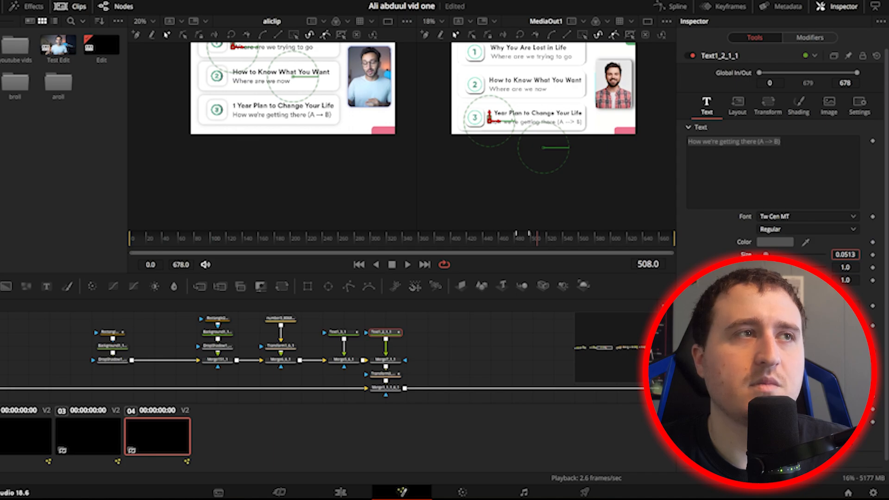
left_click(480, 336)
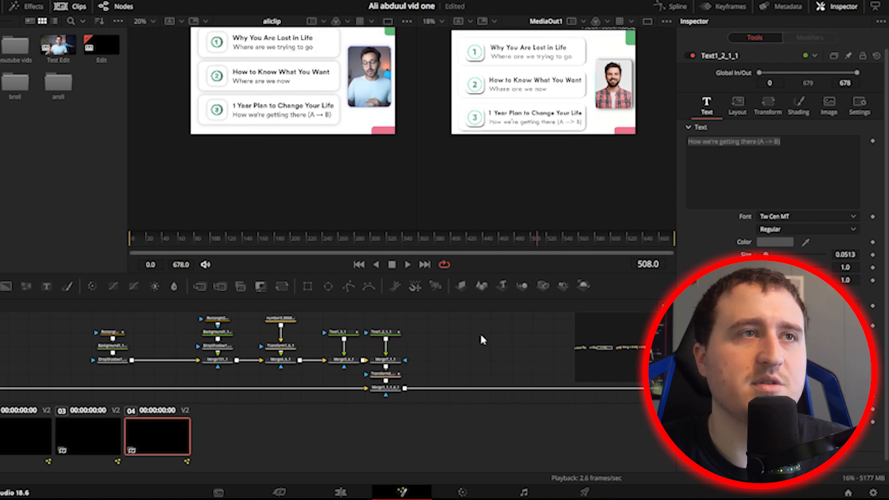
key("ctrl+s")
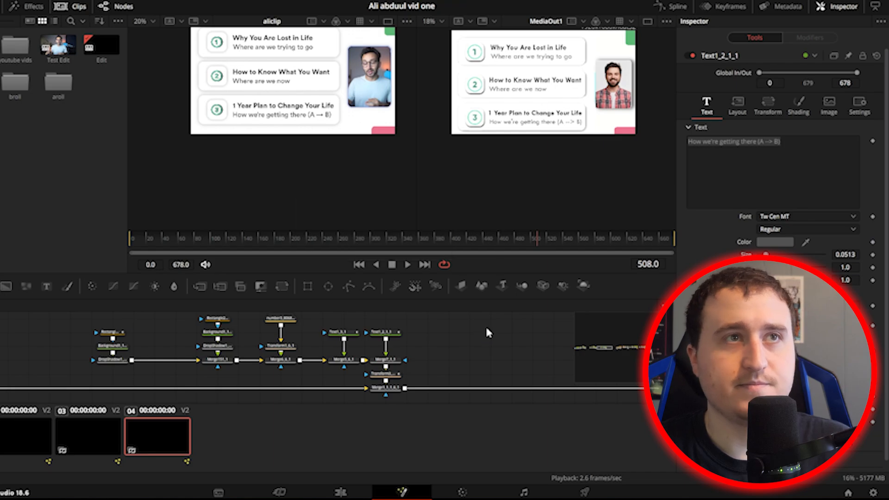
Scrub back to frame 490 to review the third card's subtitle animation
mouse_move(527, 235)
left_mouse_down()
mouse_move(504, 237)
mouse_move(522, 239)
left_mouse_up()
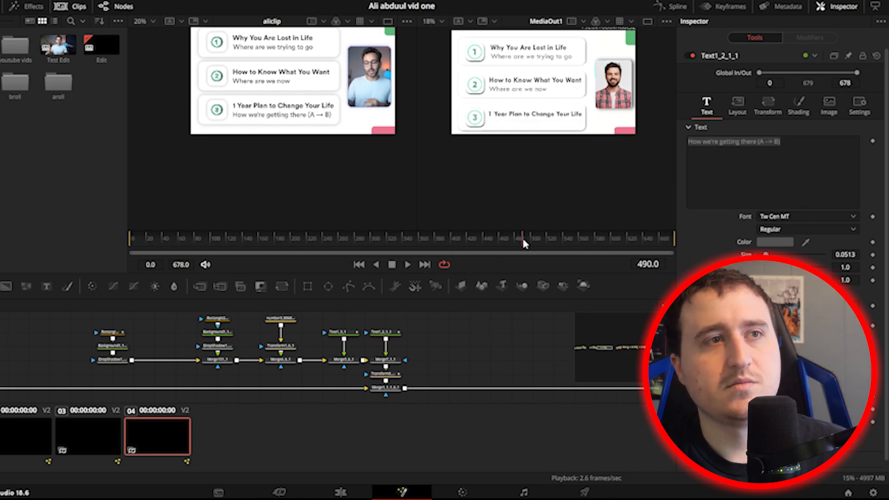